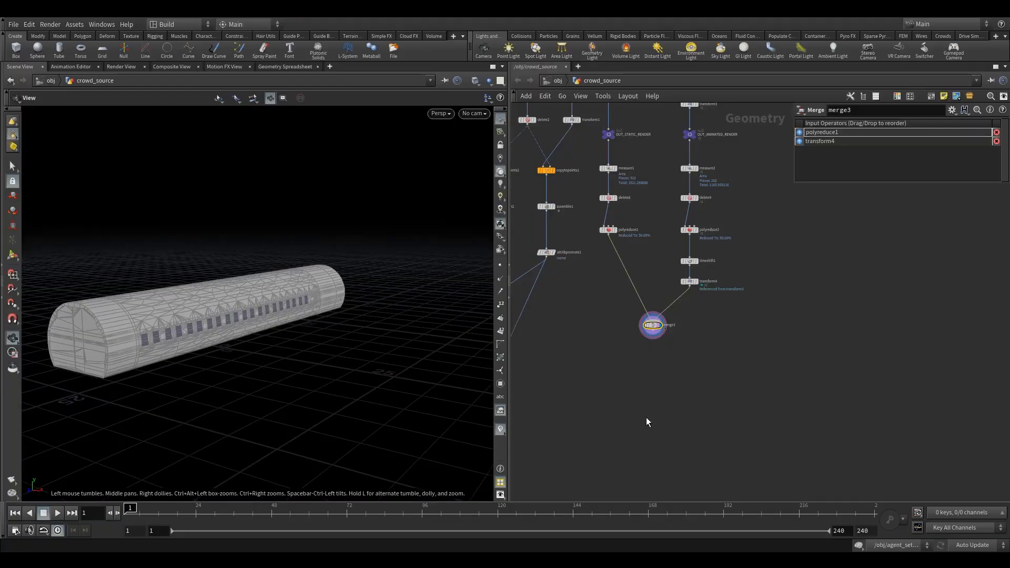
# Add a Split node below merge3, wire the merge into it and display it.
pyautogui.press('Tab')
pyautogui.write('spl')
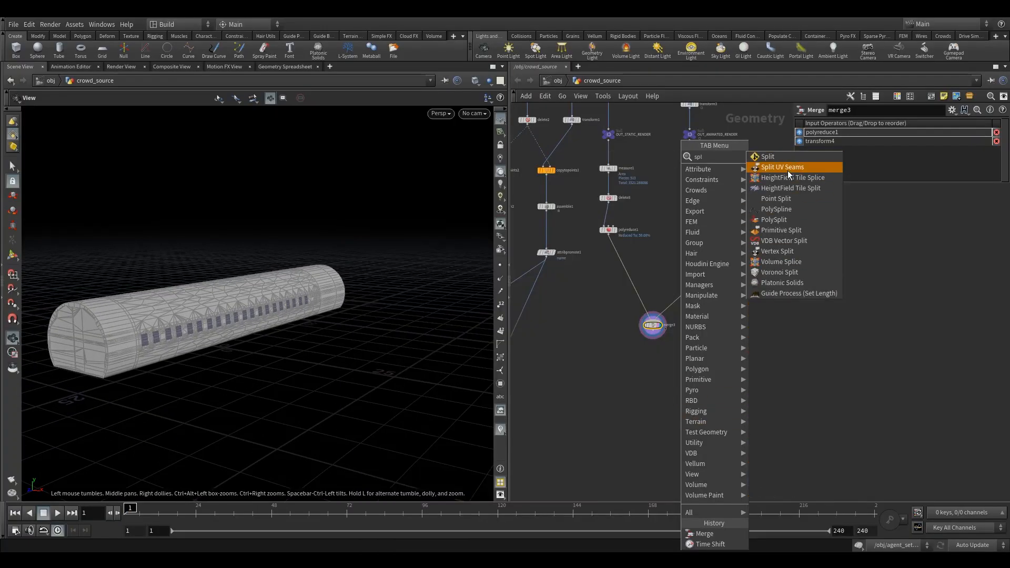
pyautogui.click(768, 157)
pyautogui.click(653, 363)
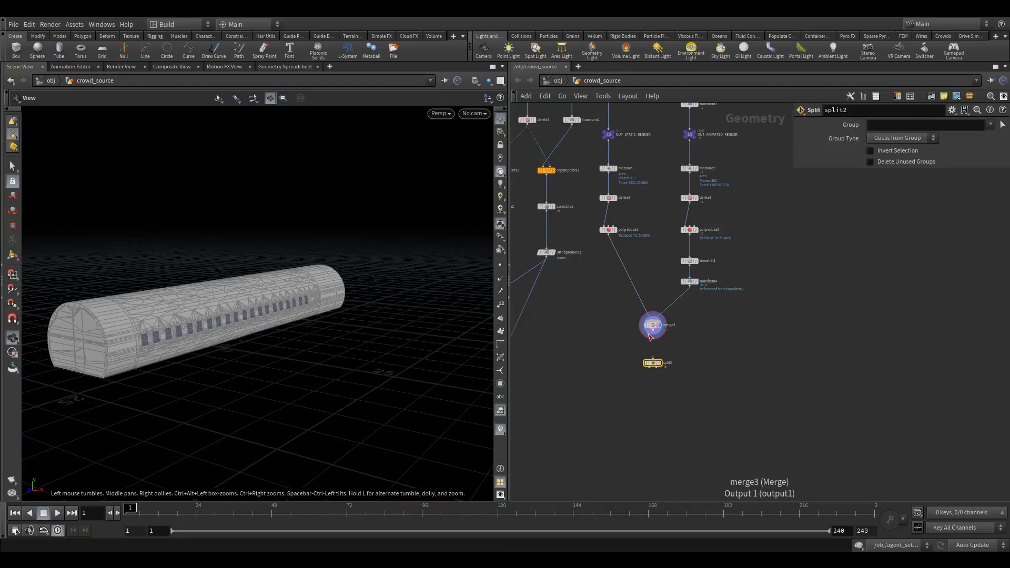
pyautogui.moveTo(651, 336); pyautogui.dragTo(653, 355)
pyautogui.click(663, 354)
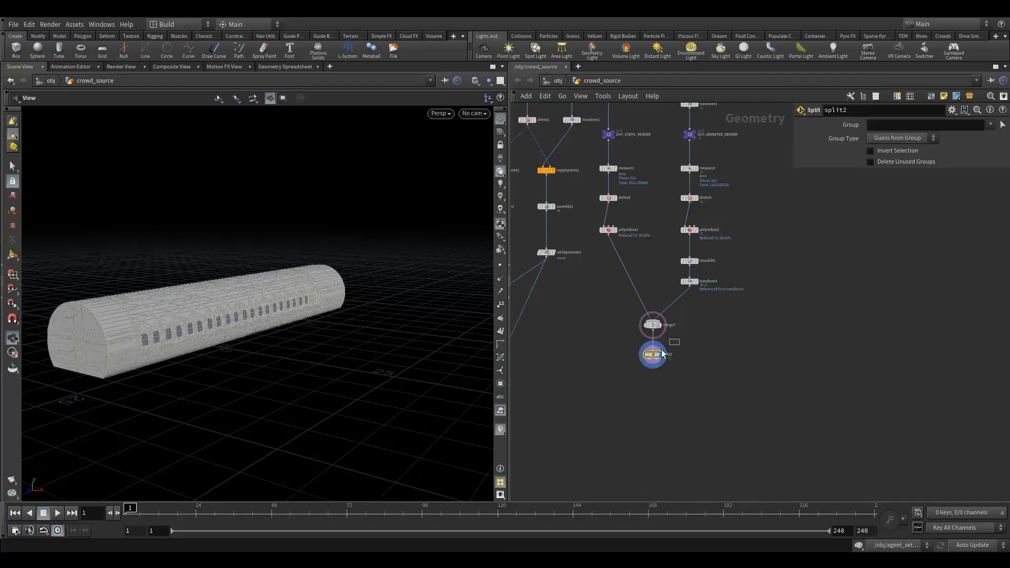
# Set the Split node's group to the main_cabin_1 piece by picking the cabin shell with group selection in the viewport.
pyautogui.click(1002, 124)
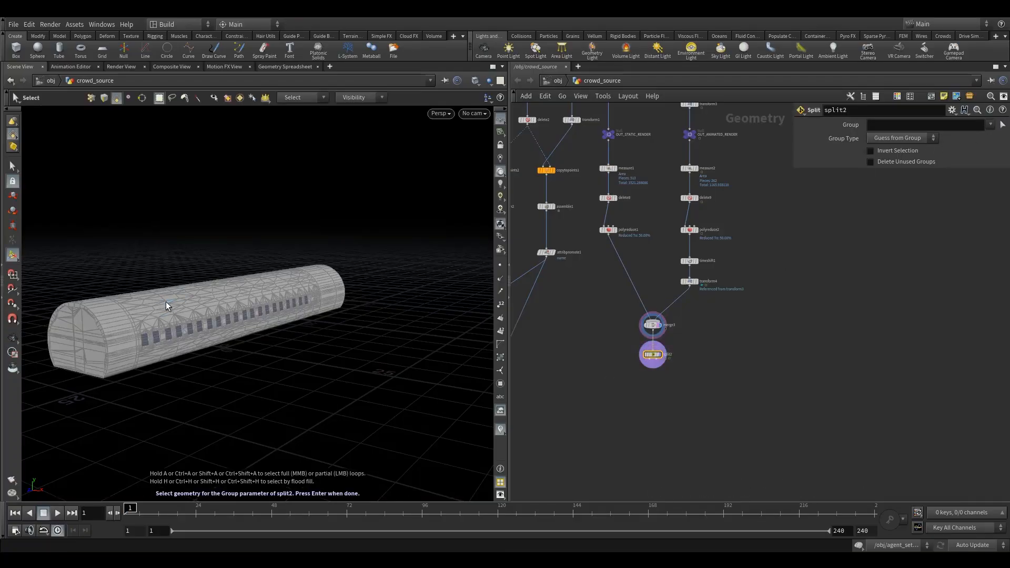
pyautogui.press('9')
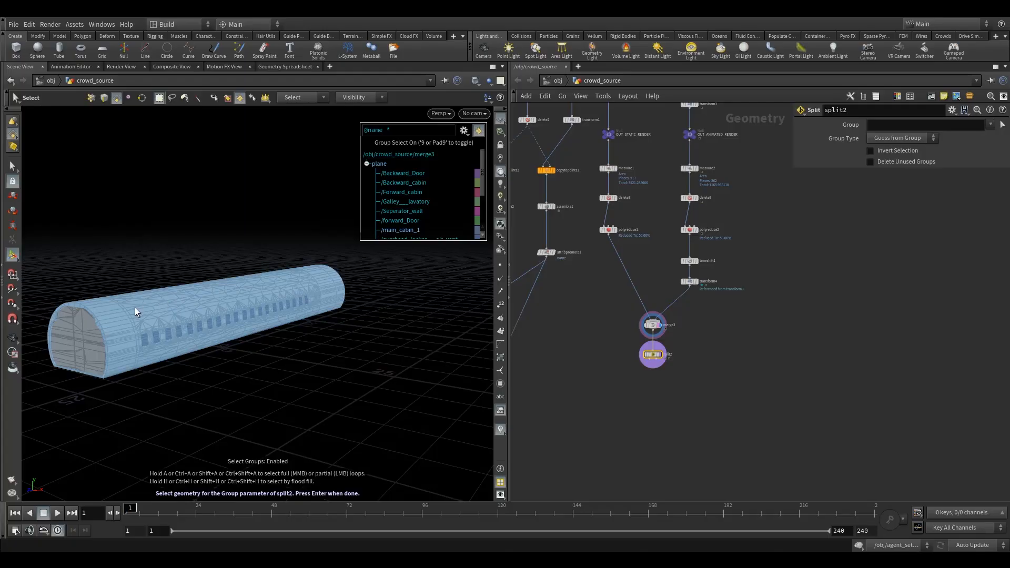
pyautogui.scroll(5, 133, 313)
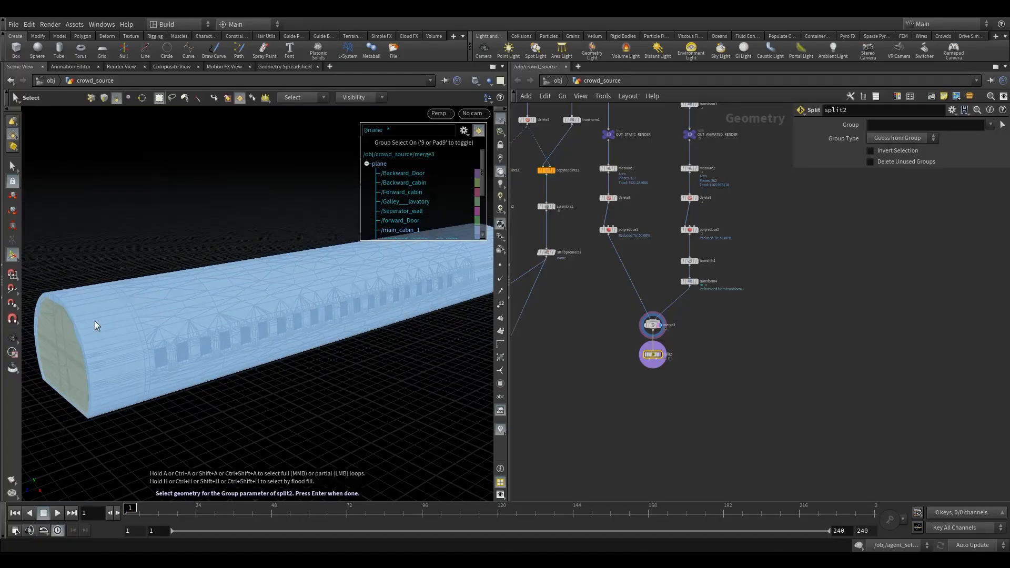
pyautogui.click(209, 303)
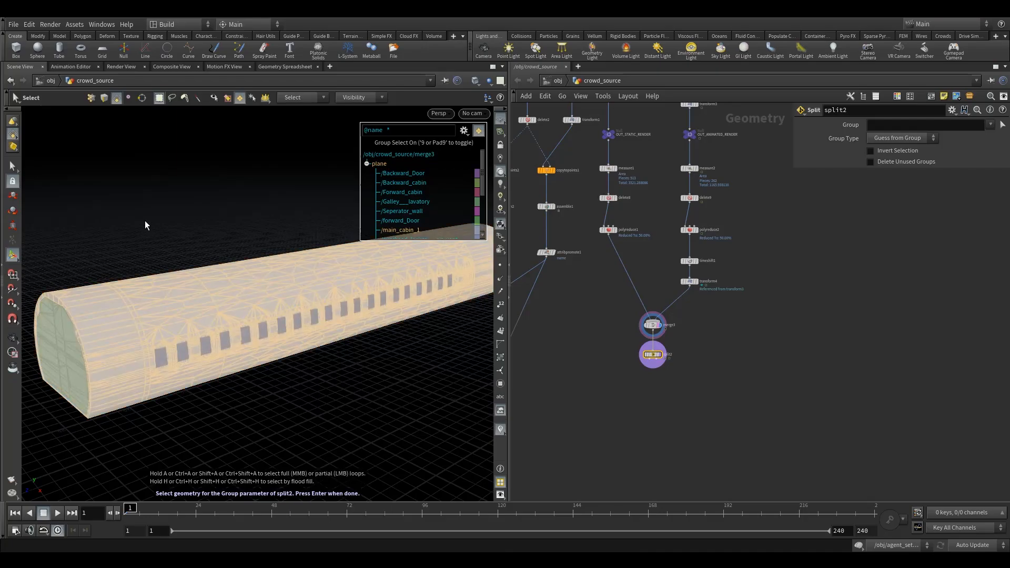
pyautogui.press('Return')
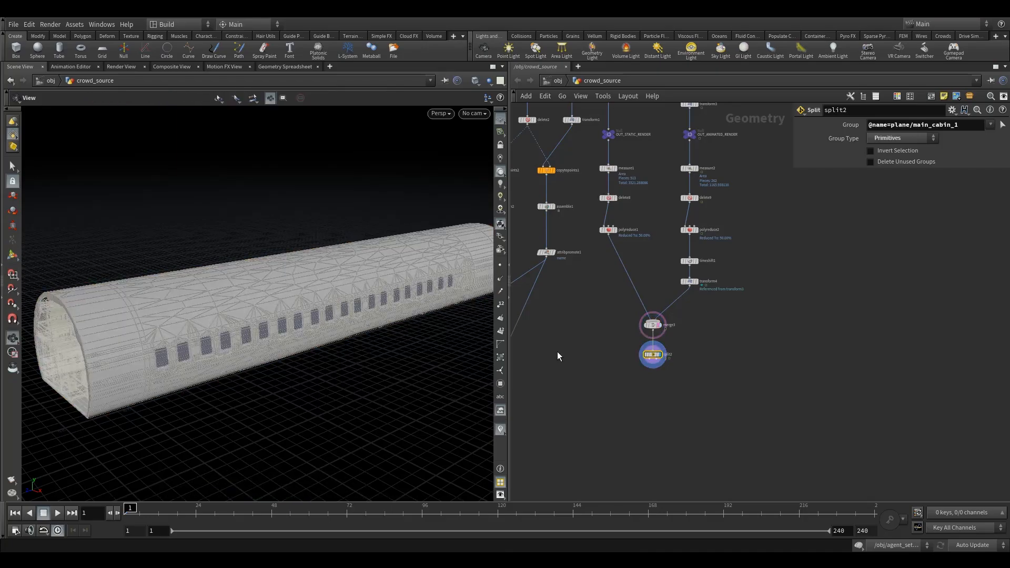
# Show only the Split node's output and examine the isolated main cabin shell from its open end.
pyautogui.moveTo(651, 355); pyautogui.dragTo(652, 366)
pyautogui.moveTo(115, 348); pyautogui.dragTo(193, 334)
pyautogui.moveTo(86, 342); pyautogui.dragTo(231, 302, button='middle')
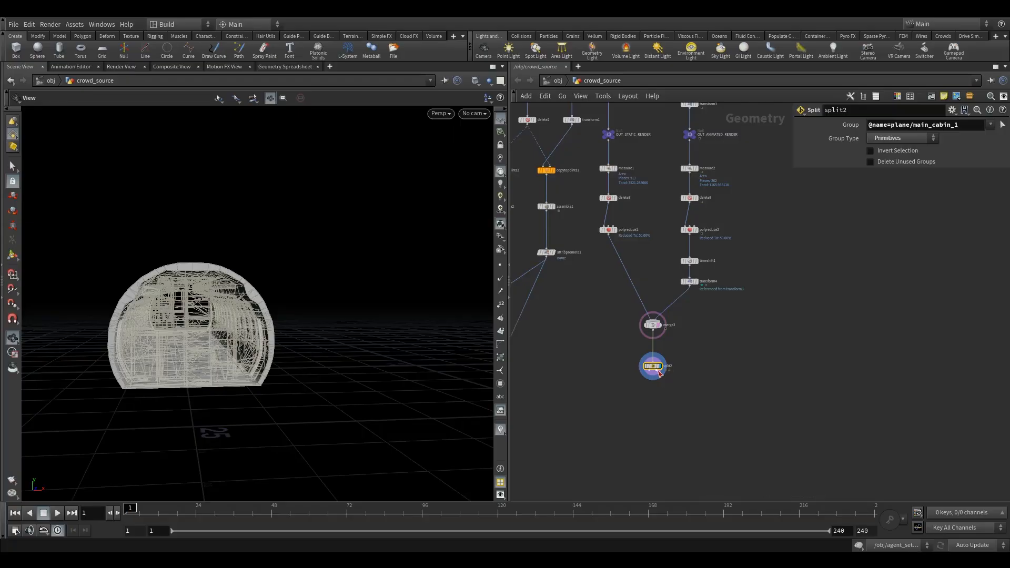
pyautogui.click(664, 377)
pyautogui.moveTo(171, 358); pyautogui.dragTo(247, 327, button='right')
pyautogui.moveTo(248, 327)
pyautogui.mouseDown()
pyautogui.moveTo(278, 317)
pyautogui.moveTo(246, 318)
pyautogui.moveTo(266, 326)
pyautogui.mouseUp()
pyautogui.moveTo(266, 327); pyautogui.dragTo(262, 341, button='right')
pyautogui.moveTo(262, 340); pyautogui.dragTo(210, 337, button='middle')
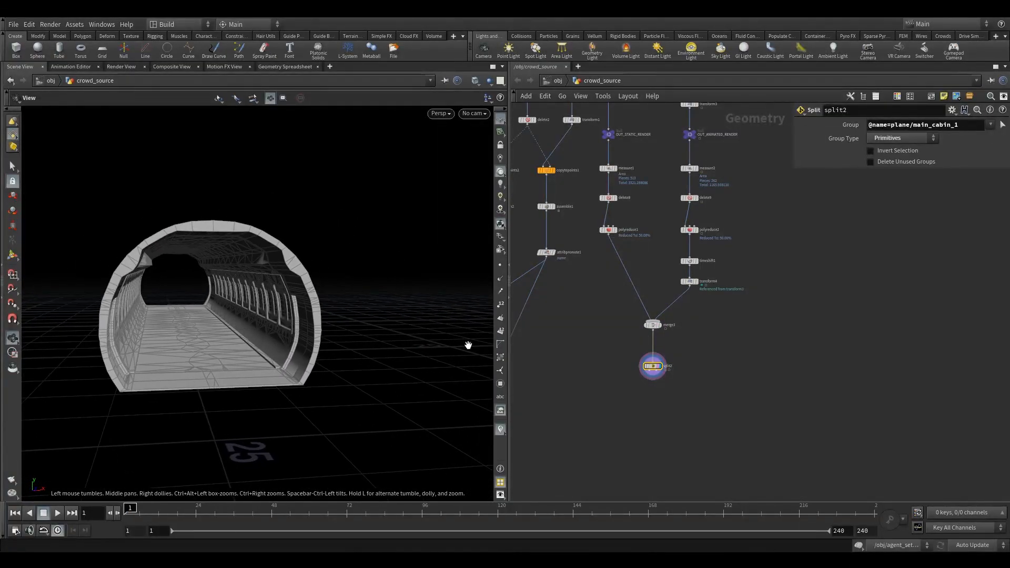
# Add a Null node, wire it to the Split node's second output and display it.
pyautogui.moveTo(653, 366); pyautogui.dragTo(637, 351)
pyautogui.press('Tab')
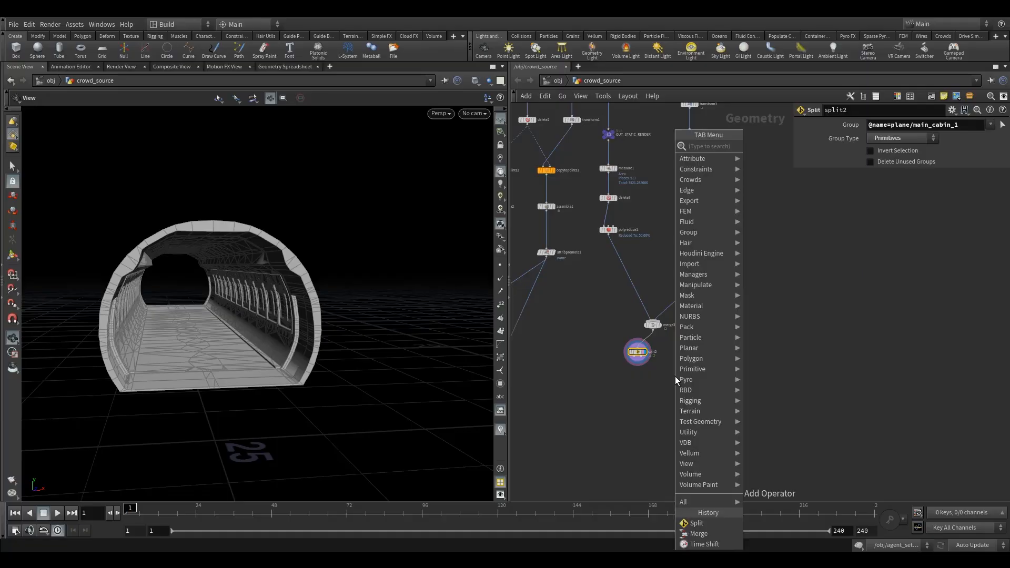
pyautogui.write('null')
pyautogui.press('Return')
pyautogui.click(686, 401)
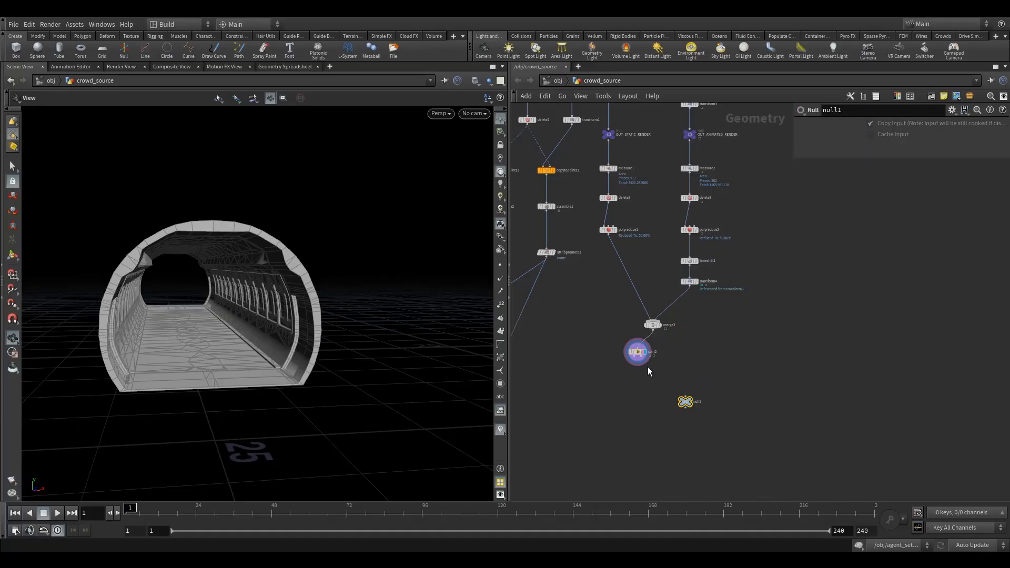
pyautogui.moveTo(639, 358); pyautogui.dragTo(685, 395)
pyautogui.click(694, 401)
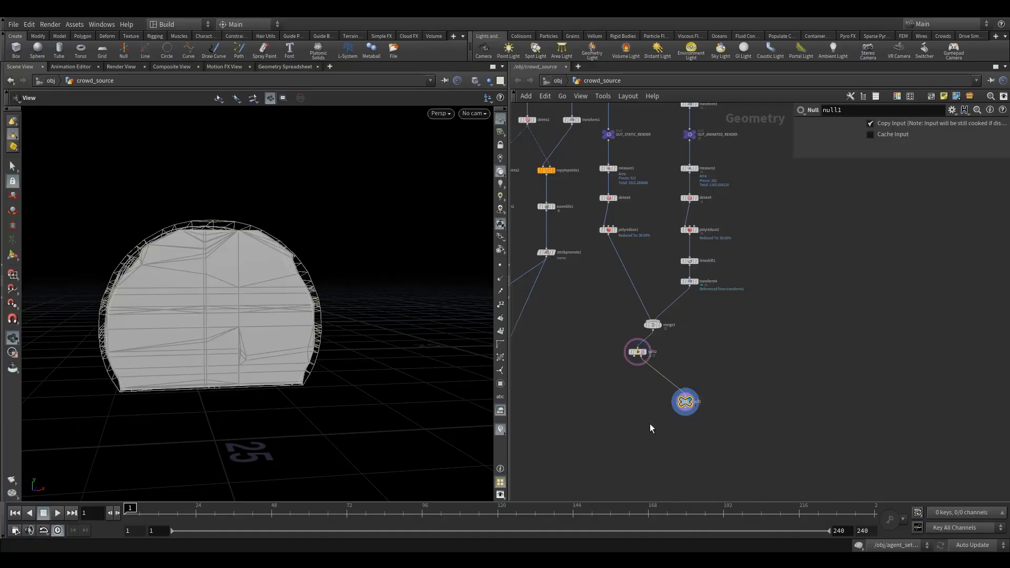
# Align the Split node under the merge and show the Null's leftover pieces without the templated geometry.
pyautogui.moveTo(289, 311); pyautogui.dragTo(246, 332)
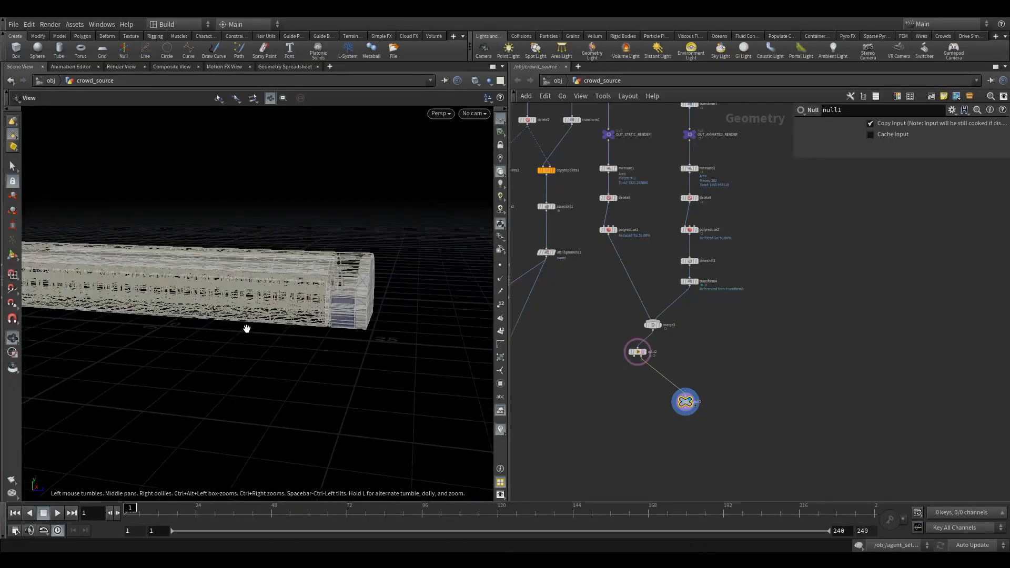
pyautogui.moveTo(638, 352); pyautogui.dragTo(652, 349)
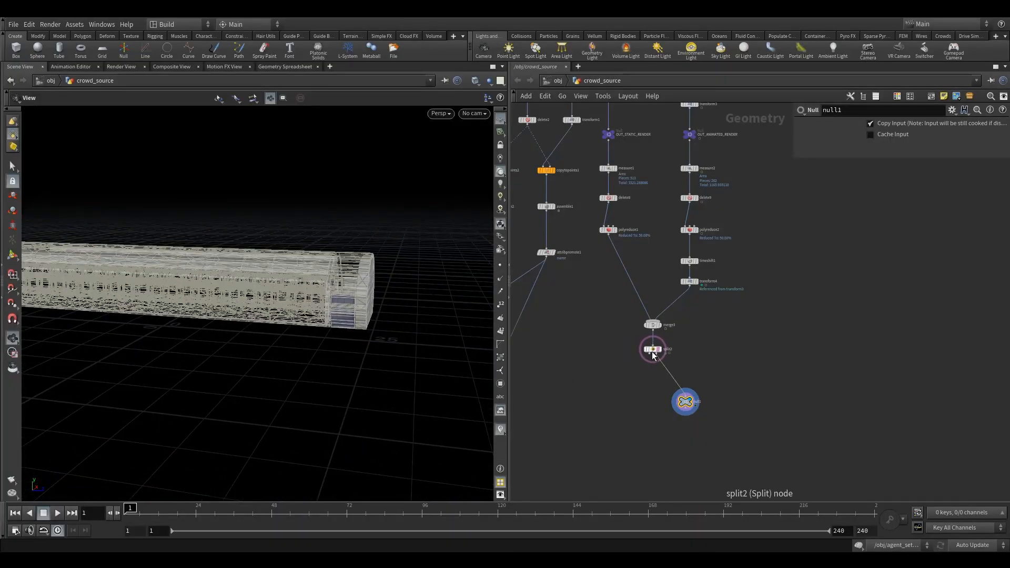
pyautogui.click(661, 363)
# Add a Convex Hull node below the Null.
pyautogui.moveTo(715, 359); pyautogui.dragTo(706, 293, button='middle')
pyautogui.moveTo(682, 370); pyautogui.dragTo(677, 364, button='middle')
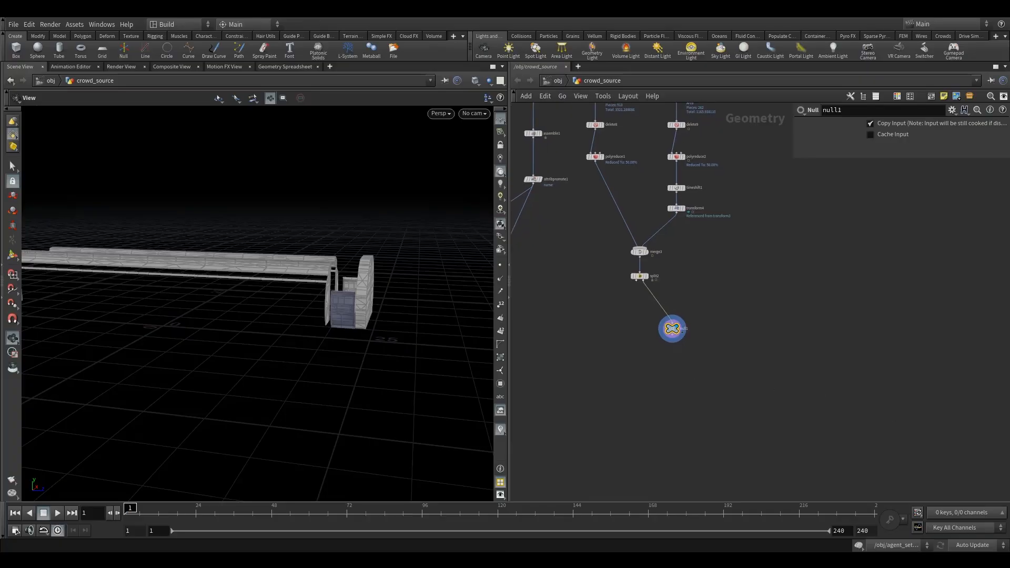
pyautogui.scroll(-2, 619, 327)
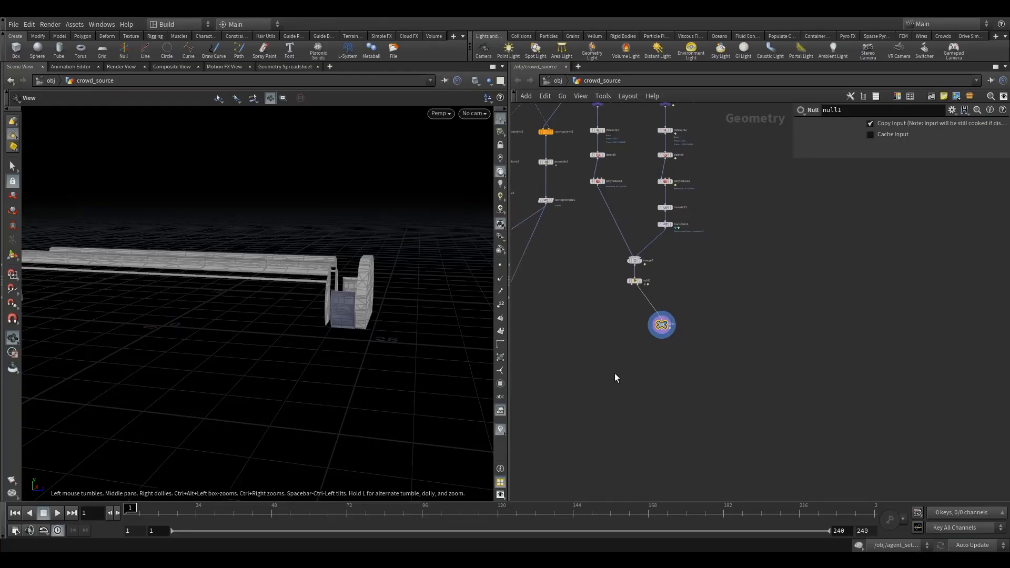
pyautogui.moveTo(673, 369); pyautogui.dragTo(664, 352, button='middle')
pyautogui.press('Tab')
pyautogui.write('c')
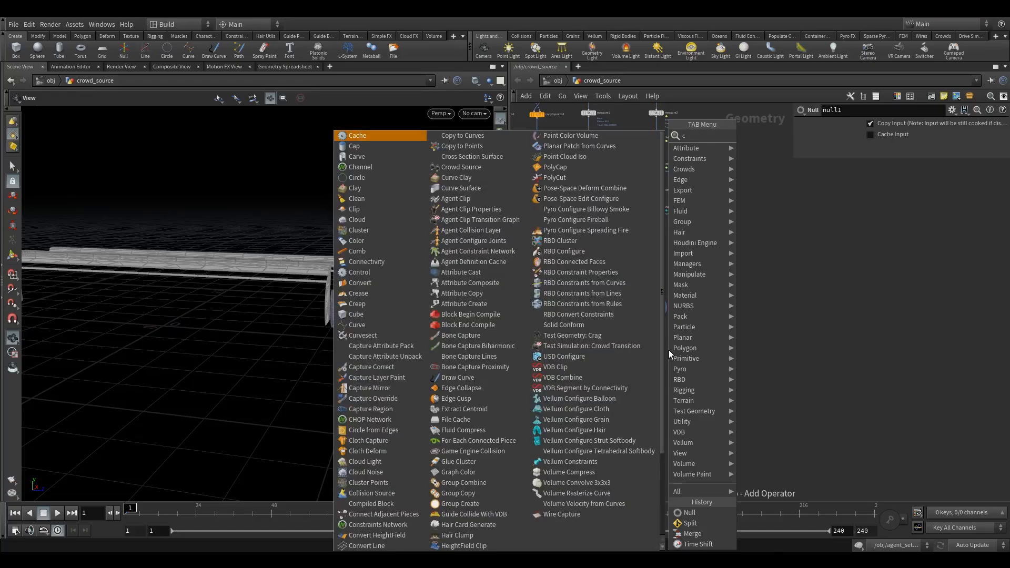
pyautogui.write('on')
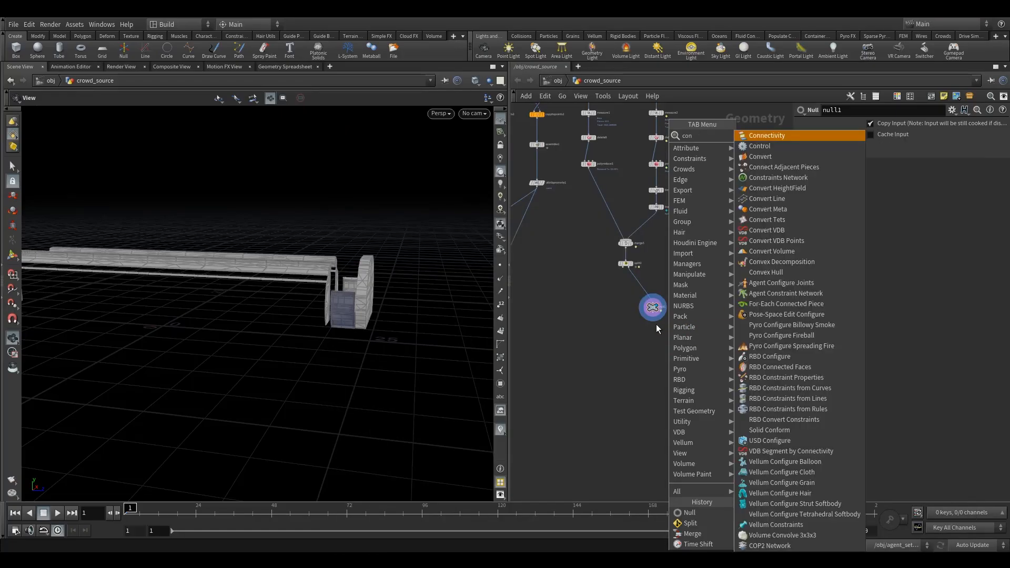
pyautogui.write('vex')
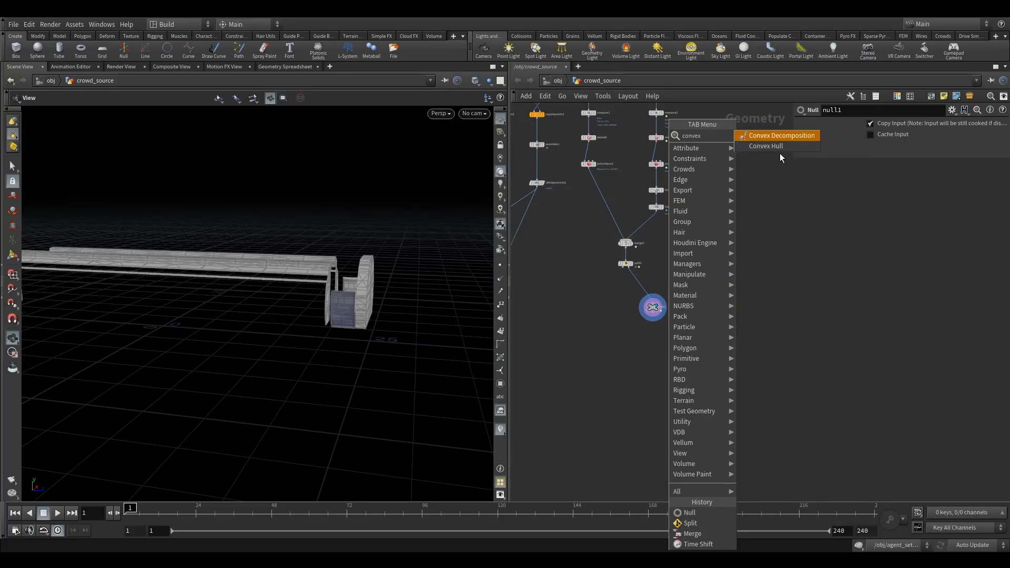
pyautogui.click(779, 150)
pyautogui.click(662, 356)
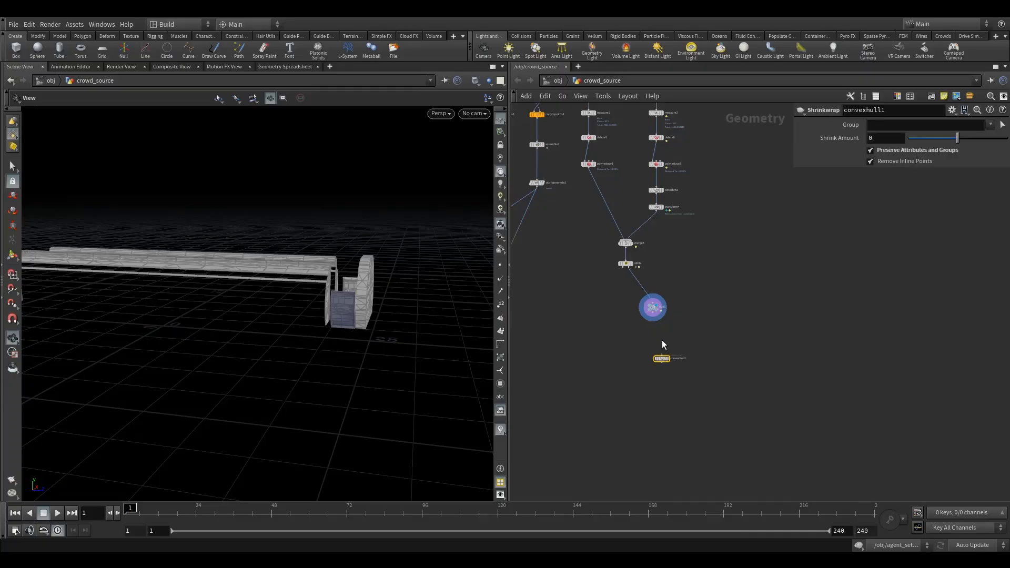
# Wire the Null into the Convex Hull node and display the resulting hull.
pyautogui.moveTo(656, 318); pyautogui.dragTo(653, 345)
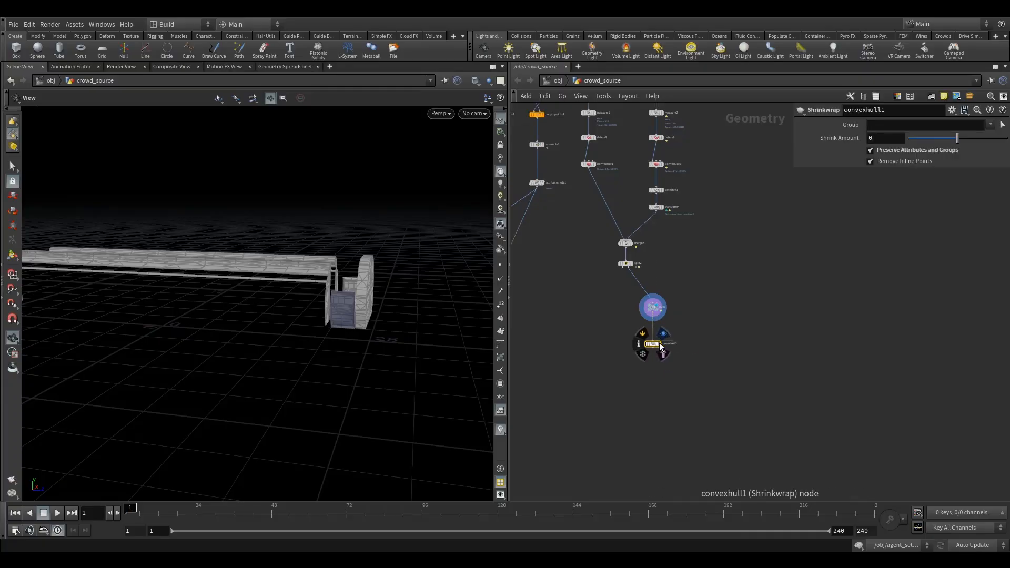
pyautogui.click(665, 333)
pyautogui.moveTo(244, 284); pyautogui.dragTo(309, 300)
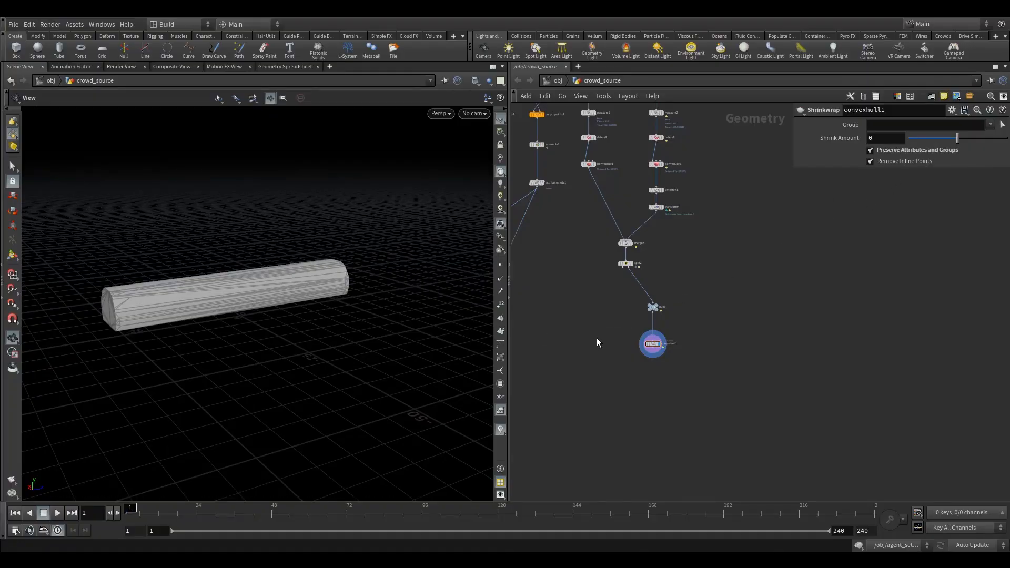
# Wrap the Convex Hull in a For-Each Named Primitive loop, feed the Null into the loop's begin and display its end.
pyautogui.press('Tab')
pyautogui.write('fore')
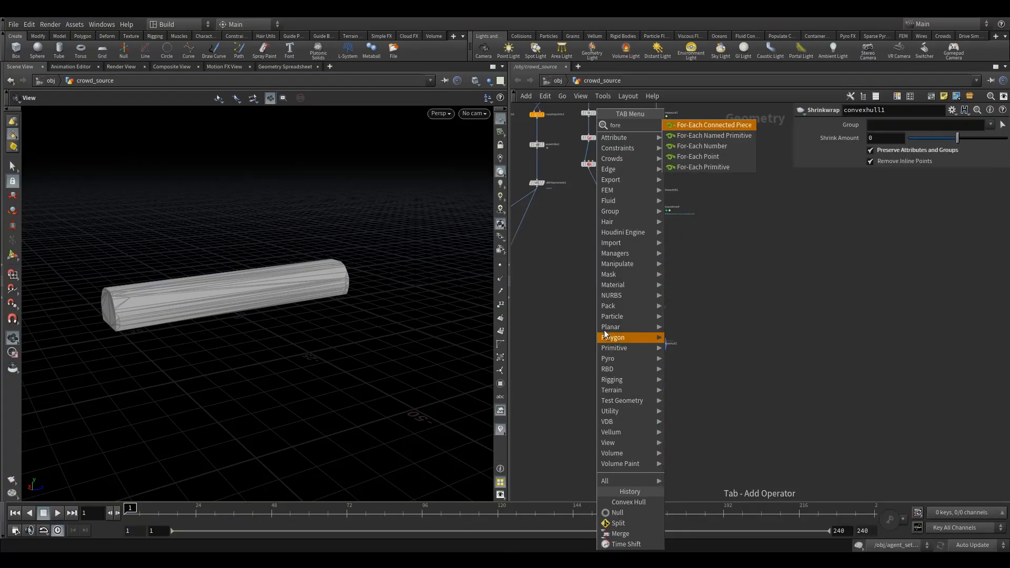
pyautogui.click(719, 137)
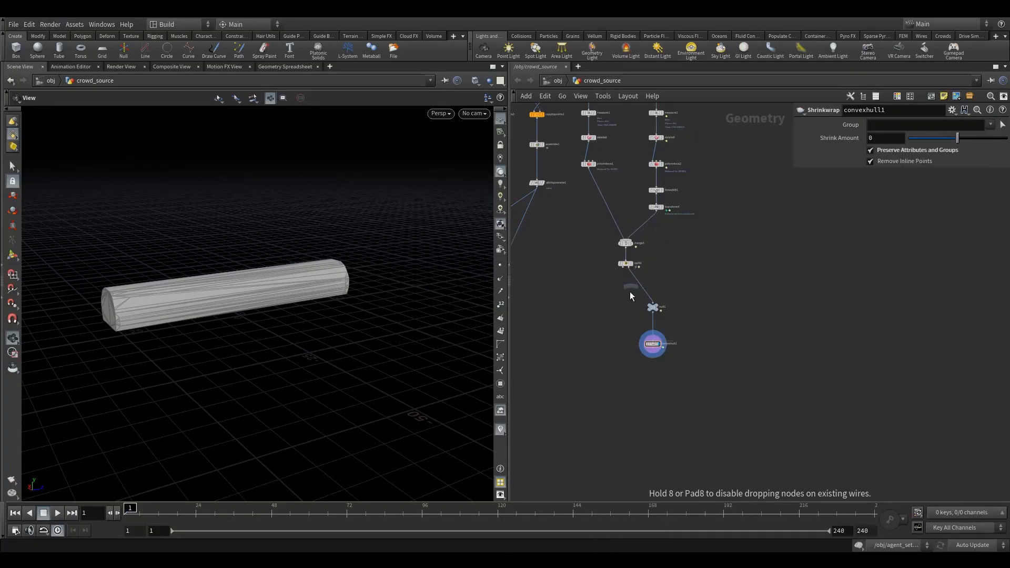
pyautogui.click(636, 327)
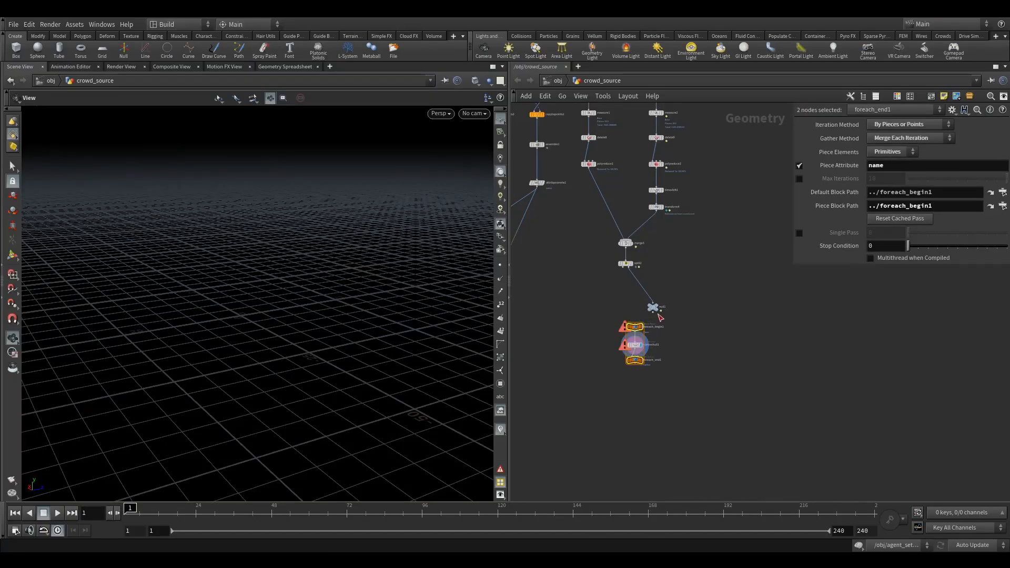
pyautogui.moveTo(658, 315); pyautogui.dragTo(635, 323)
pyautogui.click(633, 362)
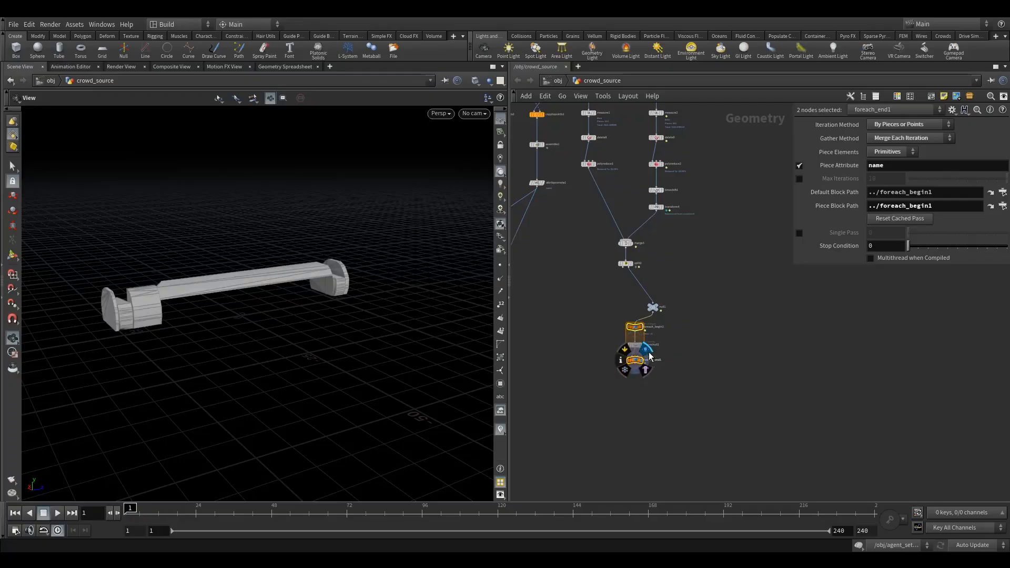
# Compare the looped per-piece convex hulls with the Null's original pieces from several angles.
pyautogui.moveTo(212, 309); pyautogui.dragTo(296, 267)
pyautogui.moveTo(296, 267); pyautogui.dragTo(293, 302, button='right')
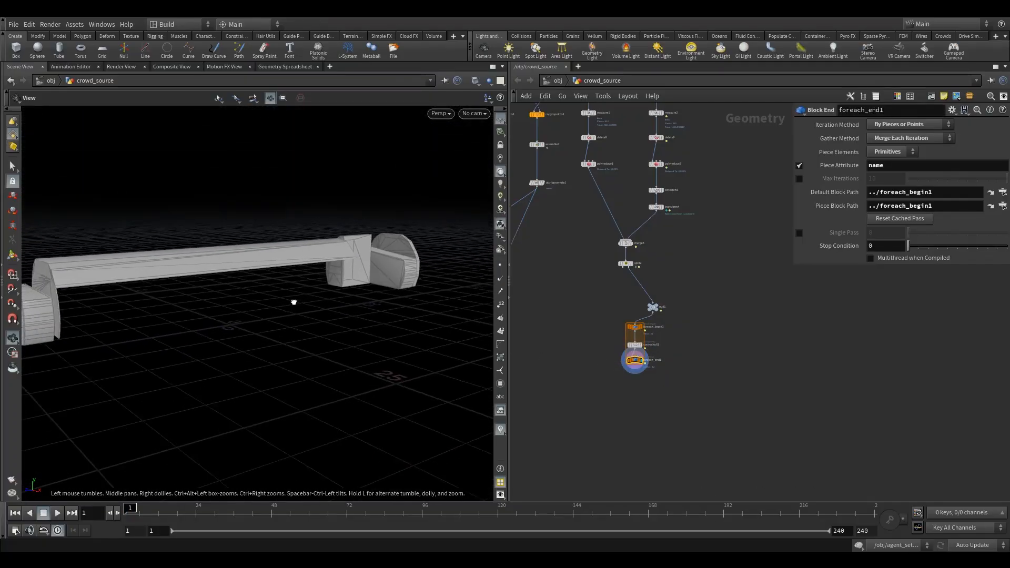
pyautogui.moveTo(293, 302); pyautogui.dragTo(230, 282)
pyautogui.moveTo(230, 282); pyautogui.dragTo(247, 301, button='right')
pyautogui.moveTo(330, 295); pyautogui.dragTo(304, 299)
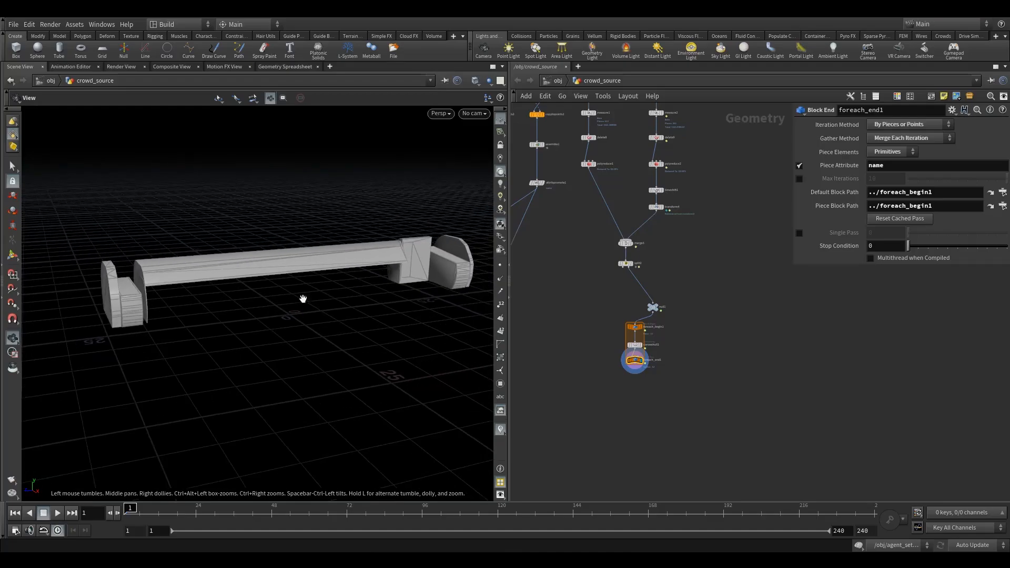
pyautogui.moveTo(377, 263)
pyautogui.mouseDown()
pyautogui.moveTo(334, 279)
pyautogui.moveTo(359, 270)
pyautogui.mouseUp()
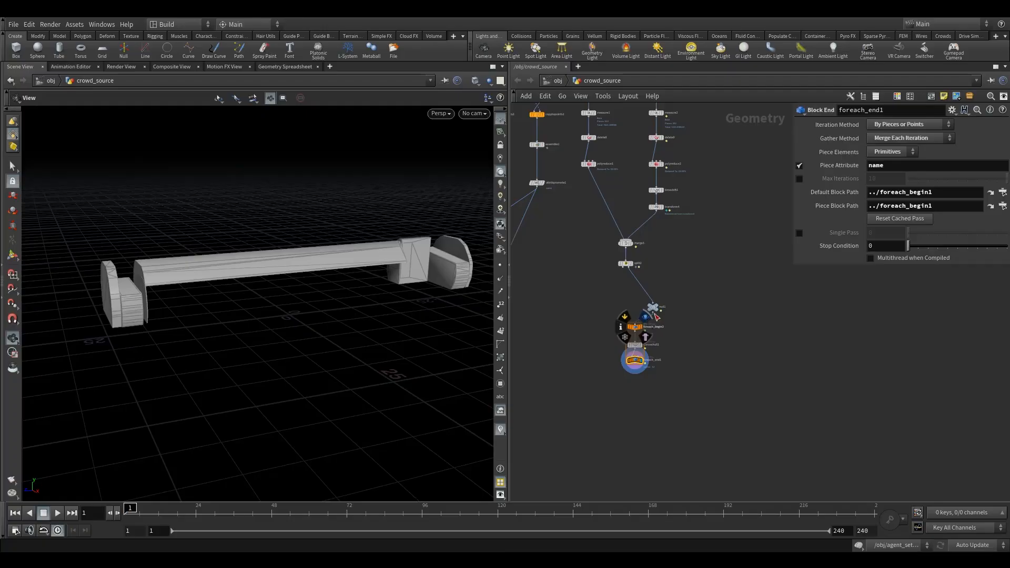
pyautogui.click(667, 297)
pyautogui.click(651, 306)
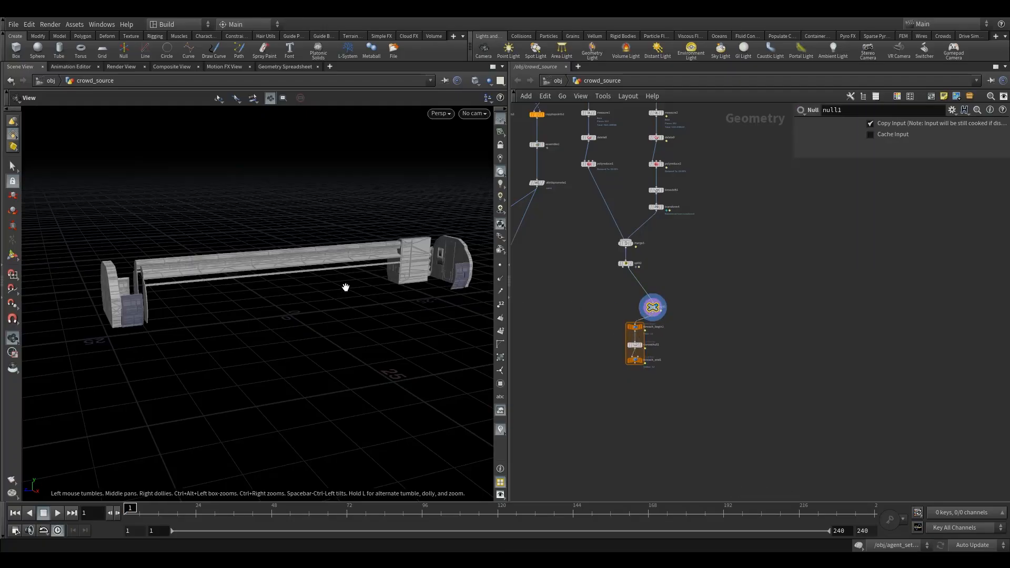
pyautogui.moveTo(345, 286); pyautogui.dragTo(341, 282)
pyautogui.click(638, 360)
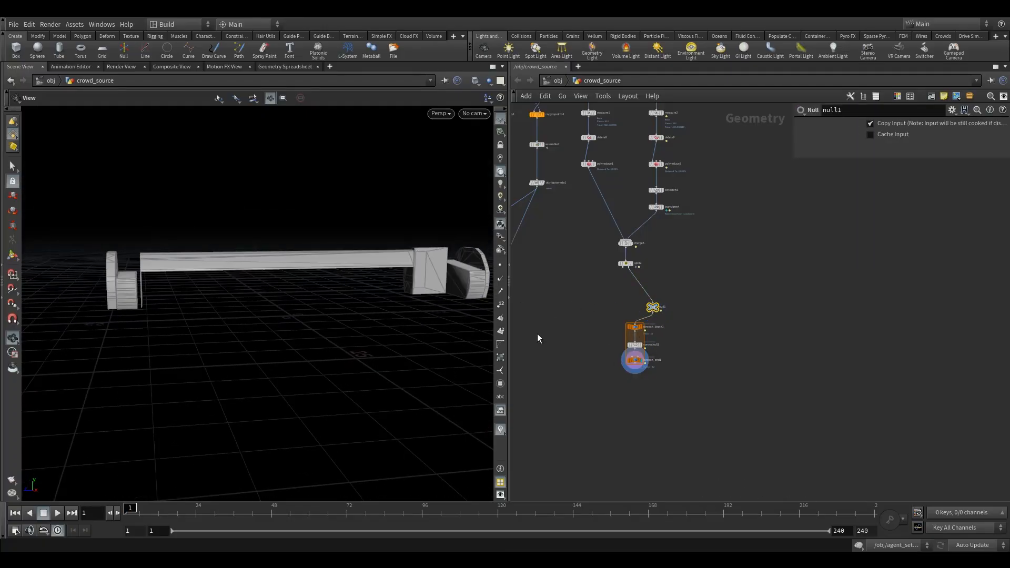
pyautogui.moveTo(377, 296); pyautogui.dragTo(348, 289)
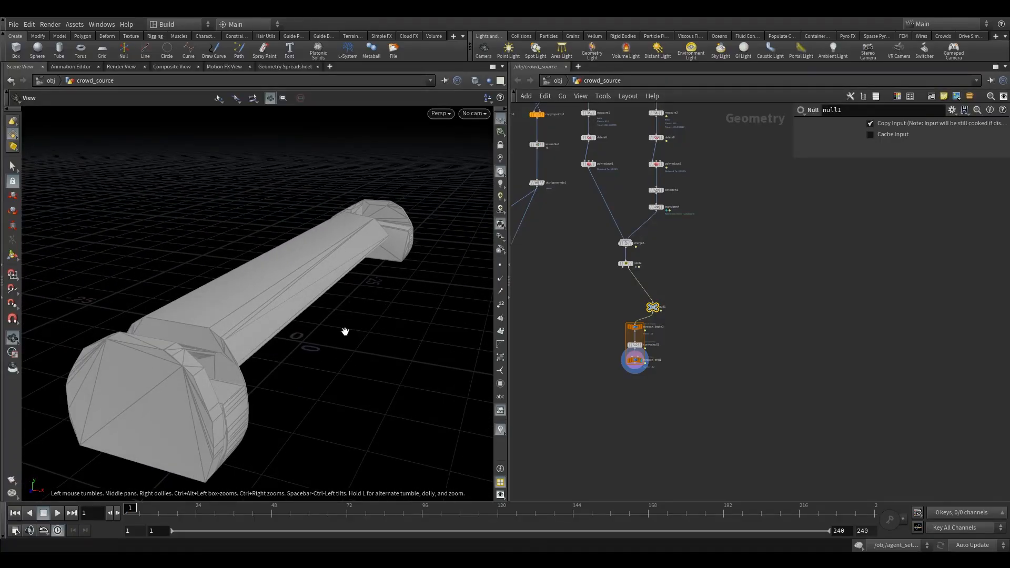
# Display the Split node's main cabin output again.
pyautogui.moveTo(572, 293); pyautogui.dragTo(622, 289, button='middle')
pyautogui.scroll(-2, 622, 288)
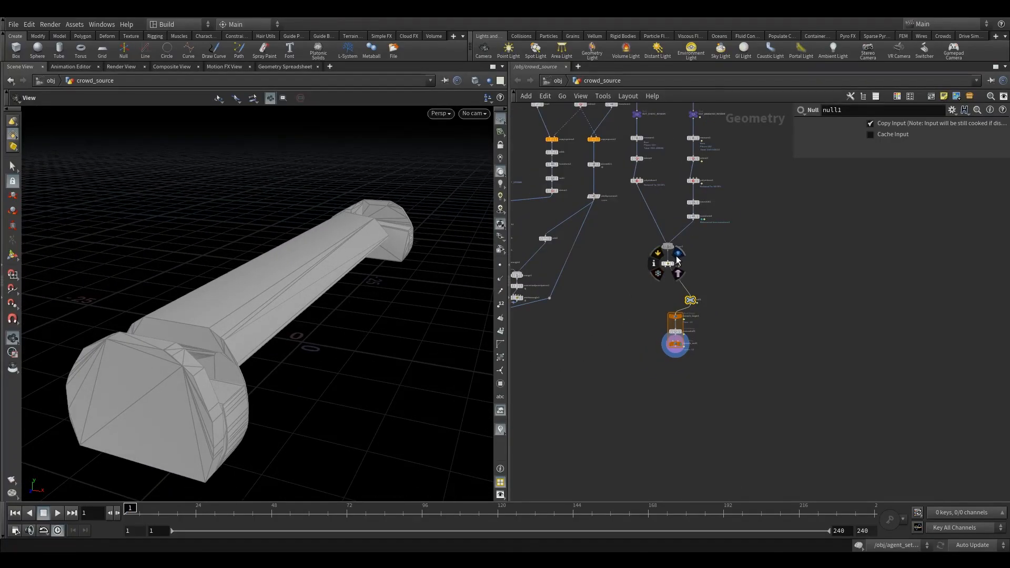
pyautogui.click(678, 260)
pyautogui.scroll(3, 629, 286)
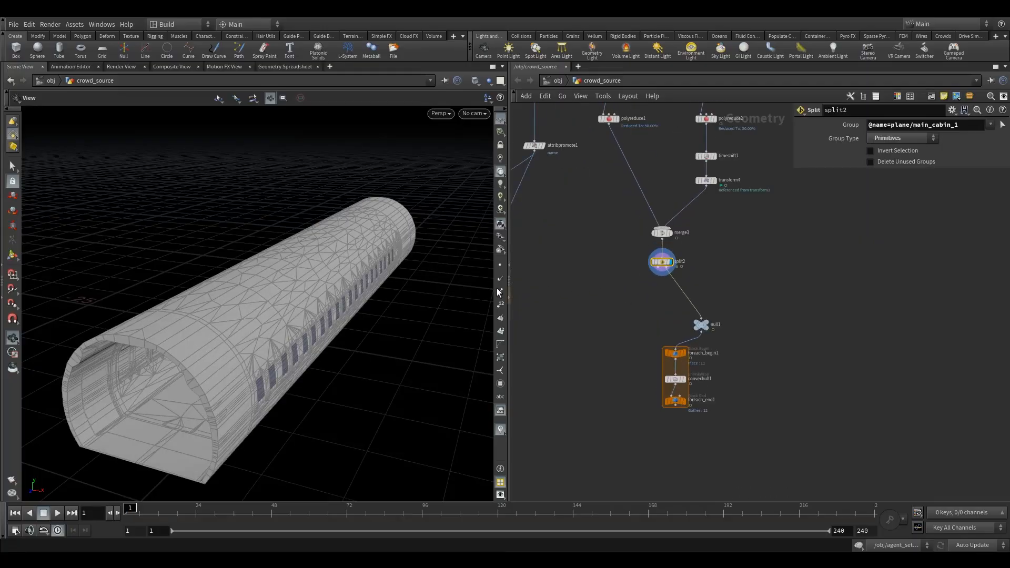
# Feed the Split node's main cabin output into the For-Each loop's begin and display the loop's end to inspect the hull.
pyautogui.moveTo(595, 304); pyautogui.dragTo(623, 272, button='middle')
pyautogui.moveTo(167, 360); pyautogui.dragTo(298, 336)
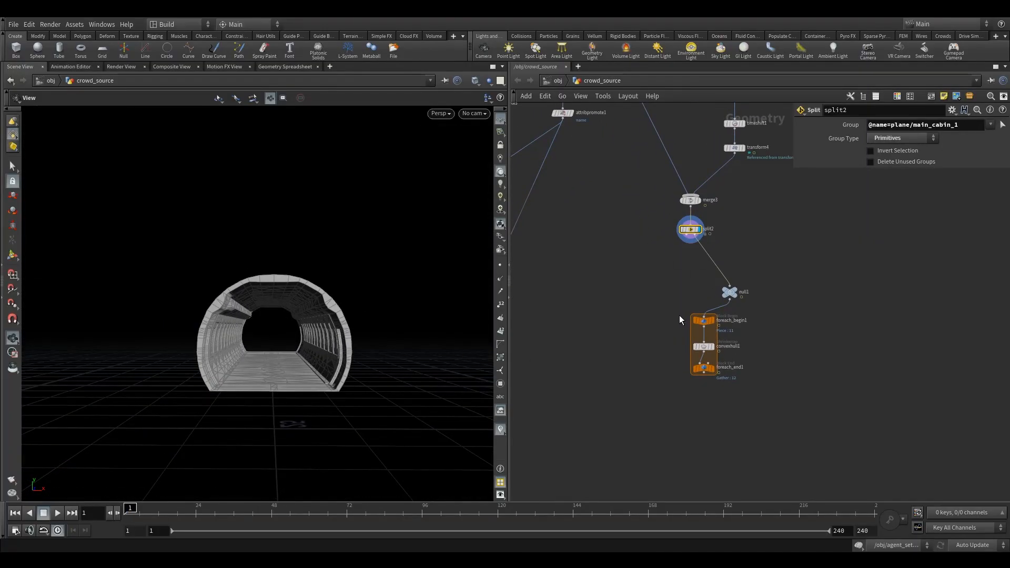
pyautogui.click(715, 310)
pyautogui.click(685, 242)
pyautogui.click(715, 359)
pyautogui.moveTo(749, 360); pyautogui.dragTo(671, 385)
pyautogui.moveTo(276, 347)
pyautogui.mouseDown()
pyautogui.moveTo(385, 306)
pyautogui.moveTo(300, 298)
pyautogui.moveTo(293, 334)
pyautogui.moveTo(280, 332)
pyautogui.mouseUp()
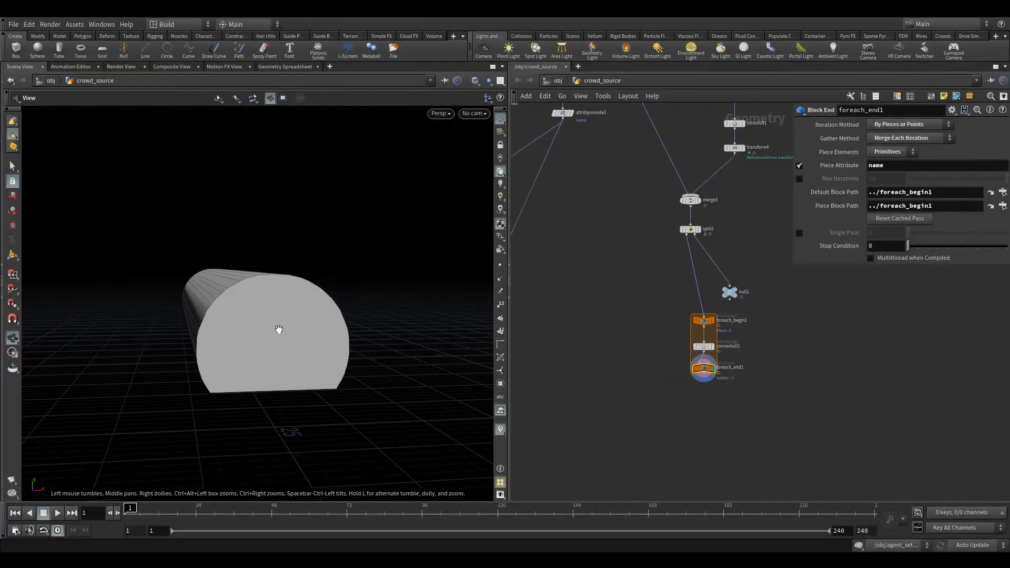
pyautogui.moveTo(760, 262); pyautogui.dragTo(368, 350, button='right')
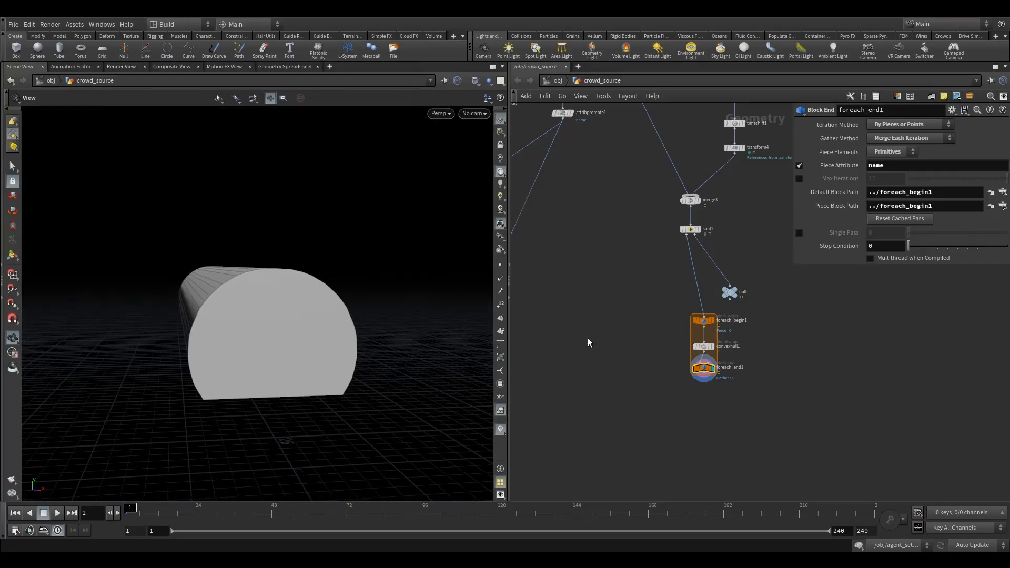
# Add a Voronoi Fracture node, wire the Split's main cabin output into its first input, and display it.
pyautogui.click(698, 229)
pyautogui.click(687, 230)
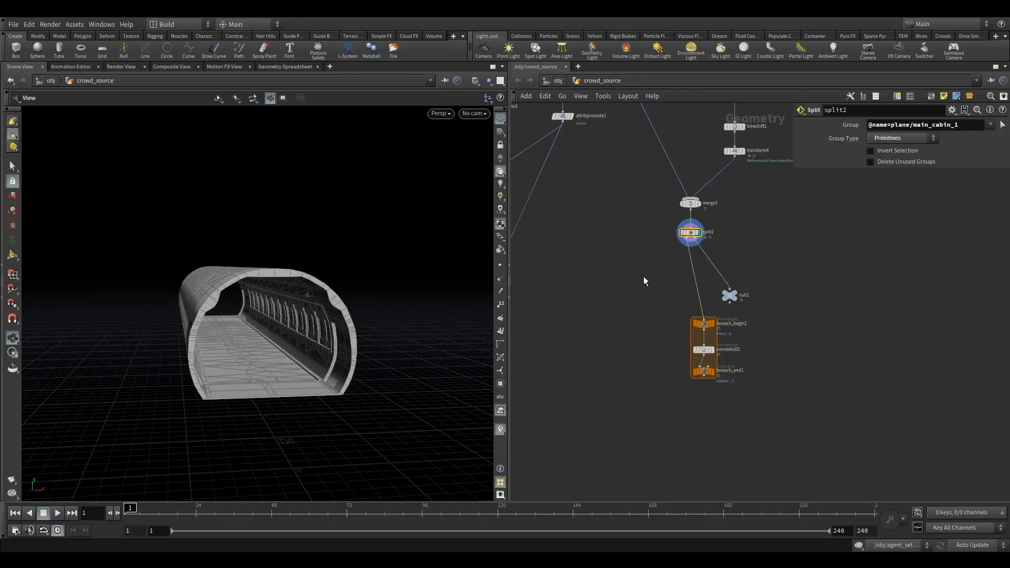
pyautogui.press('Tab')
pyautogui.write('vo')
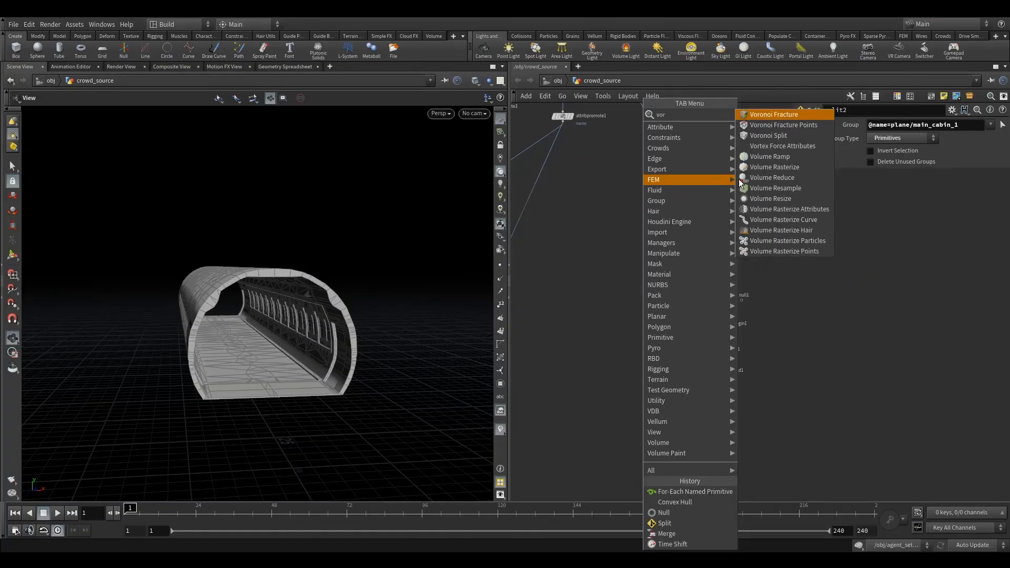
pyautogui.click(764, 118)
pyautogui.click(643, 298)
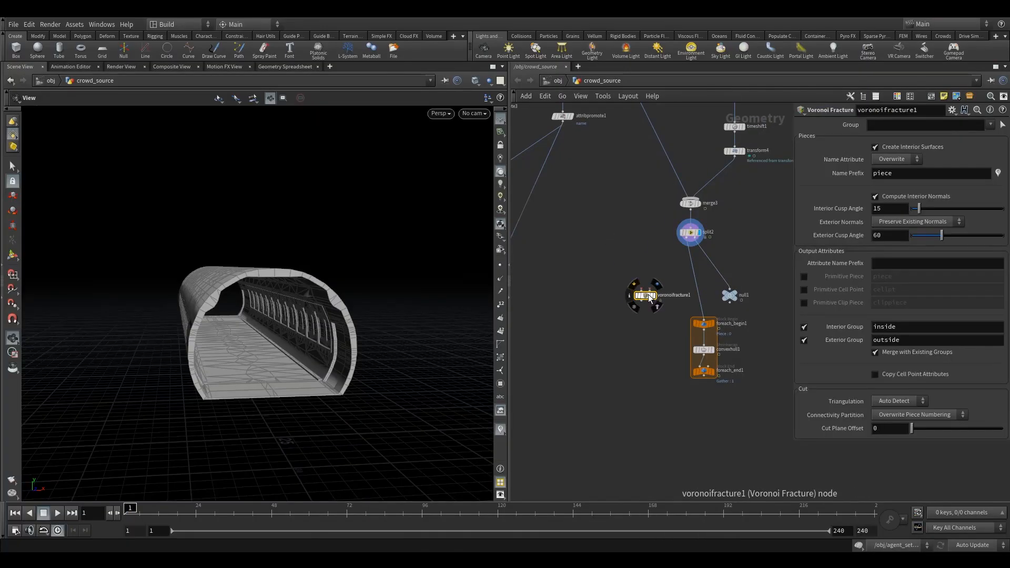
pyautogui.moveTo(645, 298); pyautogui.dragTo(613, 303)
pyautogui.moveTo(667, 249); pyautogui.dragTo(604, 304)
pyautogui.click(610, 304)
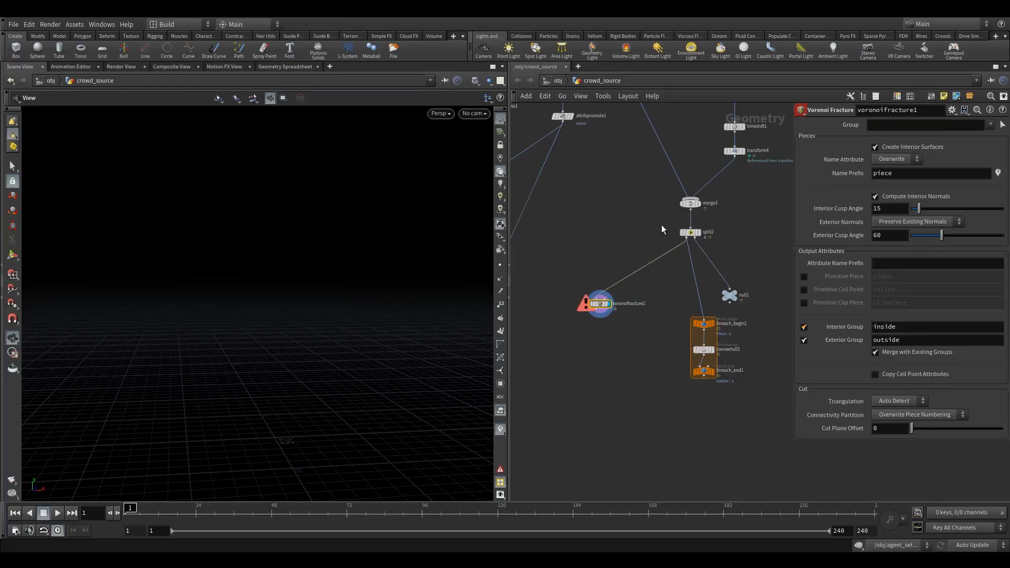
# Display the Split's main cabin output and examine the shell from the side and through its open end.
pyautogui.click(689, 232)
pyautogui.click(698, 232)
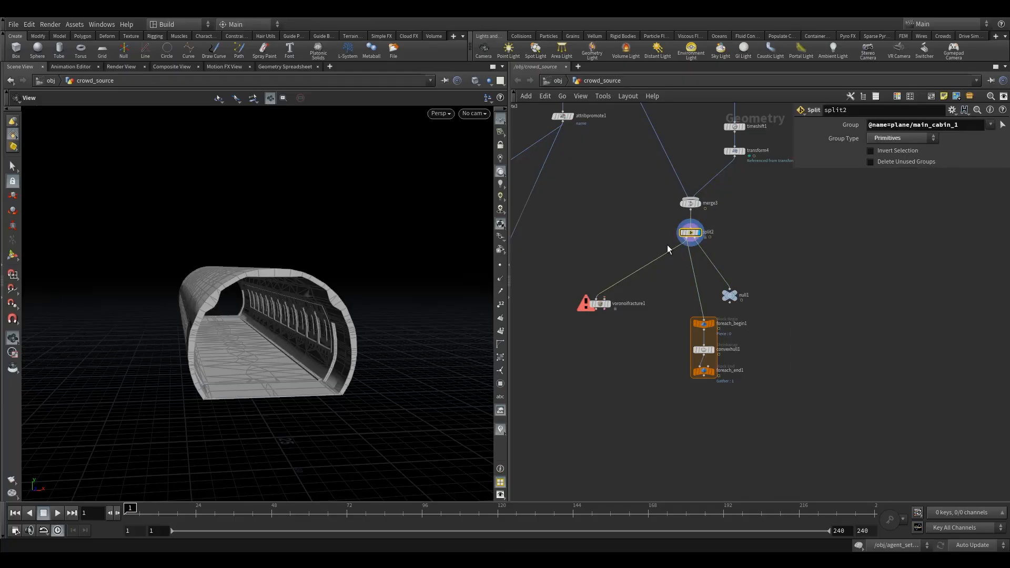
pyautogui.moveTo(149, 343); pyautogui.dragTo(223, 234)
pyautogui.moveTo(254, 289); pyautogui.dragTo(392, 317)
pyautogui.moveTo(447, 316); pyautogui.dragTo(300, 310, button='middle')
pyautogui.moveTo(300, 309); pyautogui.dragTo(424, 311, button='right')
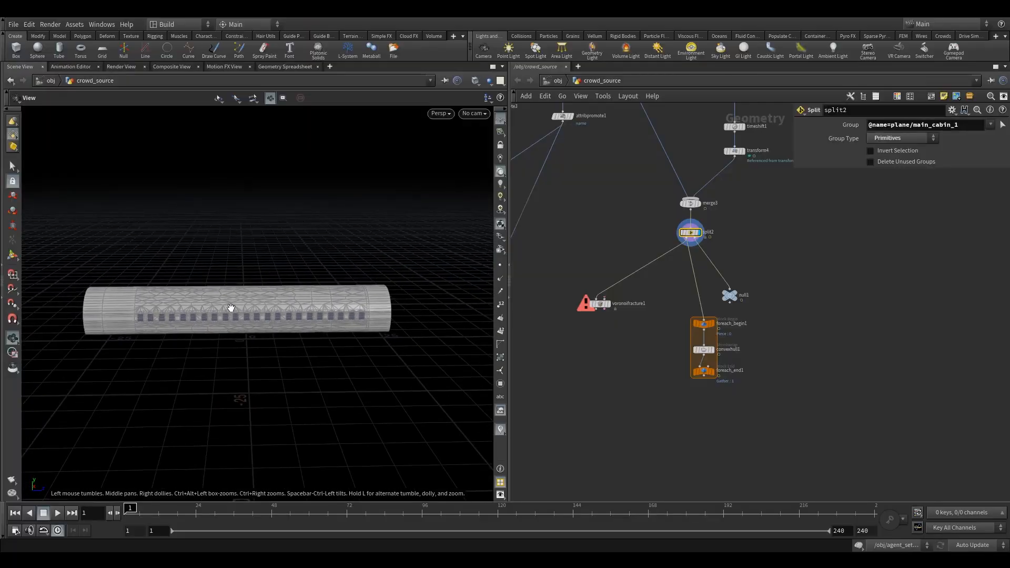
pyautogui.moveTo(370, 307); pyautogui.dragTo(386, 324)
pyautogui.moveTo(371, 325); pyautogui.dragTo(307, 329, button='middle')
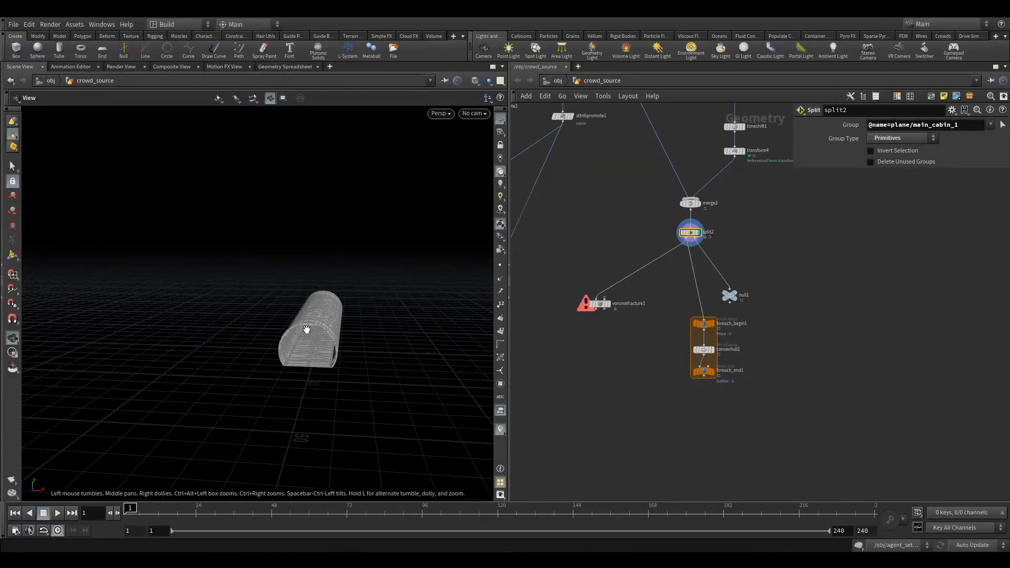
pyautogui.moveTo(307, 329); pyautogui.dragTo(356, 352, button='right')
pyautogui.moveTo(363, 360); pyautogui.dragTo(331, 345)
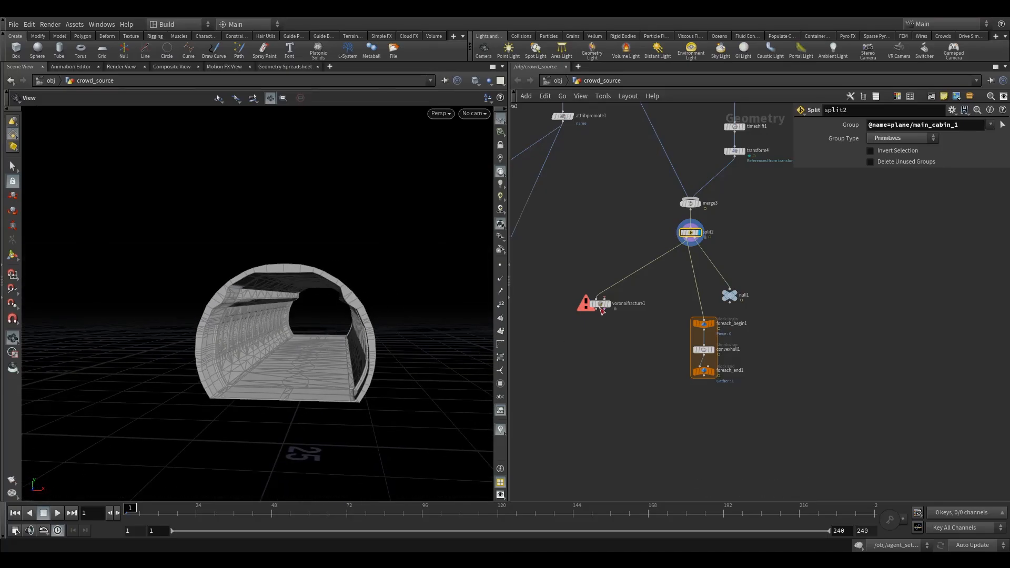
# Place a displayed Circle node between the Voronoi Fracture and the loop, and template the Split as a wireframe reference.
pyautogui.moveTo(601, 309); pyautogui.dragTo(579, 324)
pyautogui.click(620, 333)
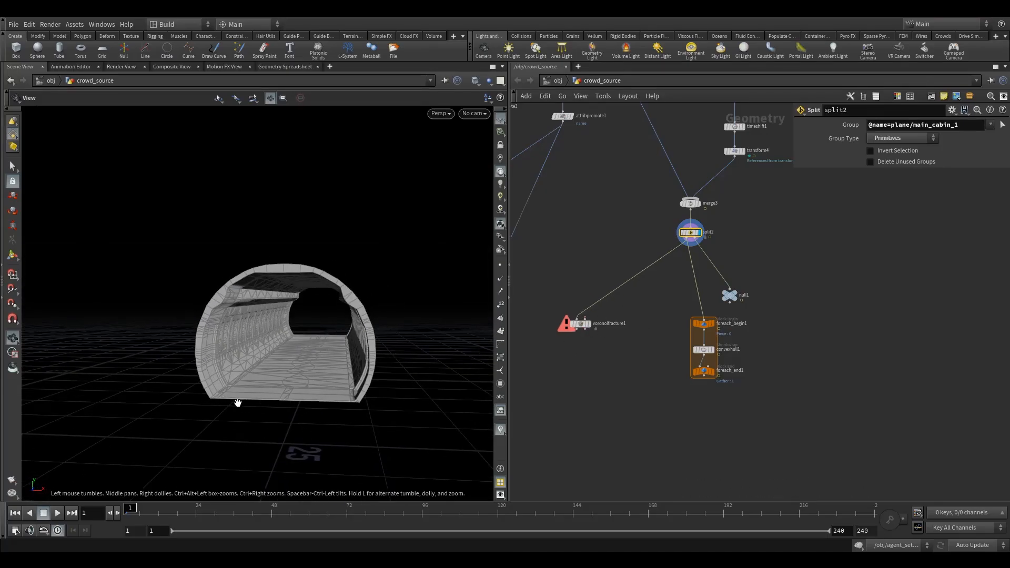
pyautogui.moveTo(218, 414); pyautogui.dragTo(182, 413)
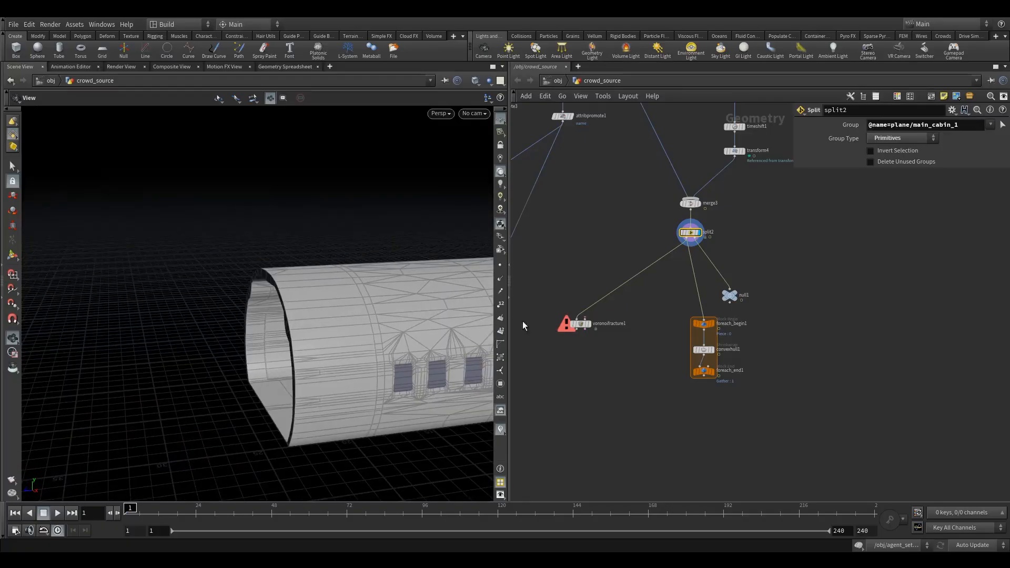
pyautogui.moveTo(379, 345); pyautogui.dragTo(269, 375, button='right')
pyautogui.moveTo(269, 375); pyautogui.dragTo(353, 352)
pyautogui.press('Tab')
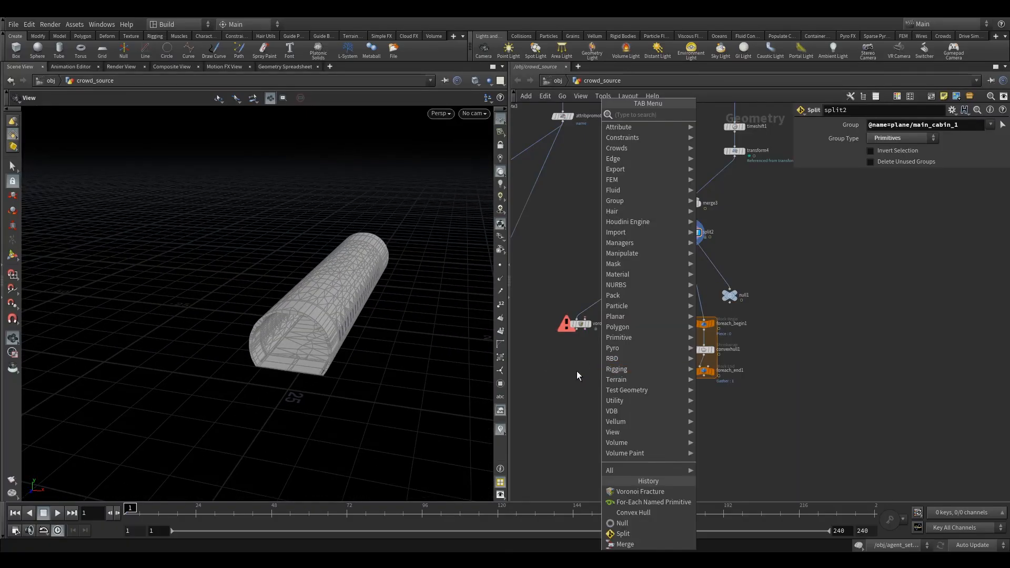
pyautogui.write('cir')
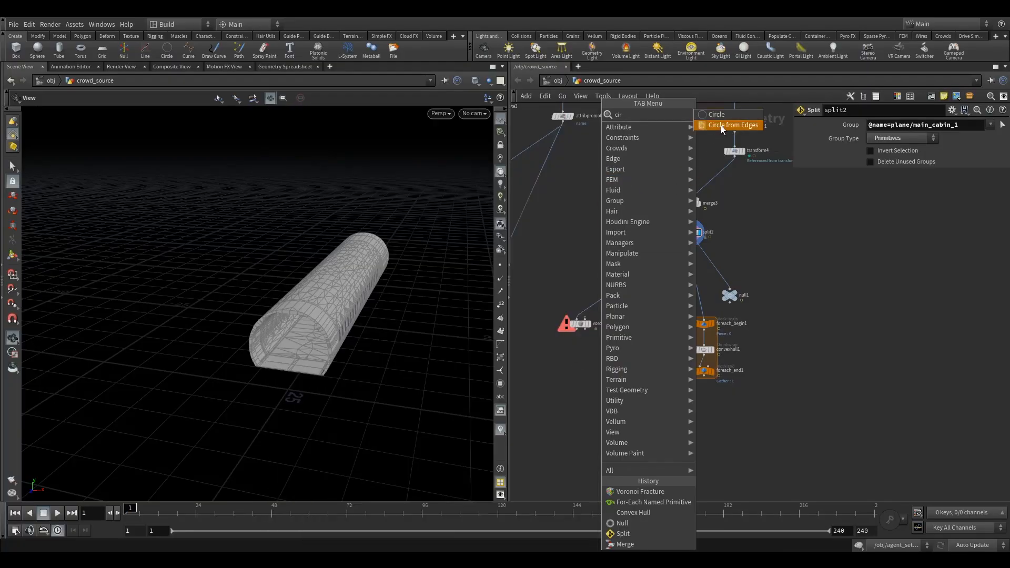
pyautogui.click(719, 115)
pyautogui.click(639, 325)
pyautogui.moveTo(579, 328); pyautogui.dragTo(561, 353)
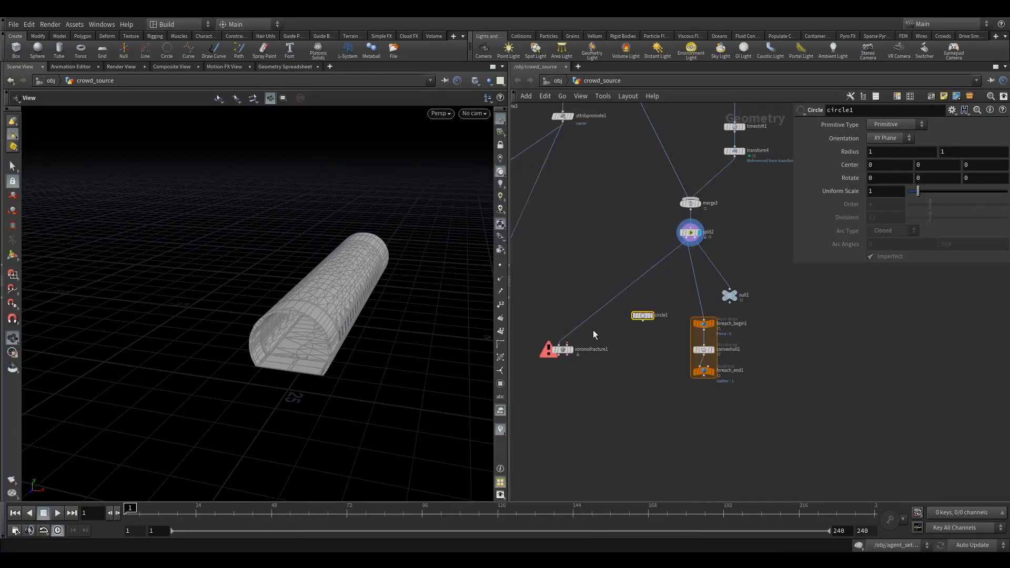
pyautogui.click(651, 316)
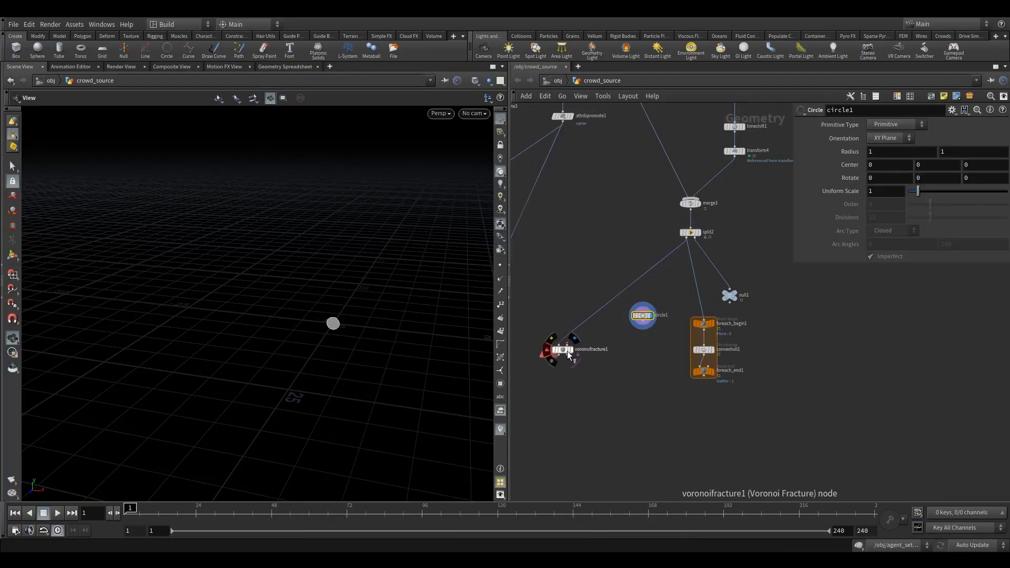
pyautogui.click(694, 234)
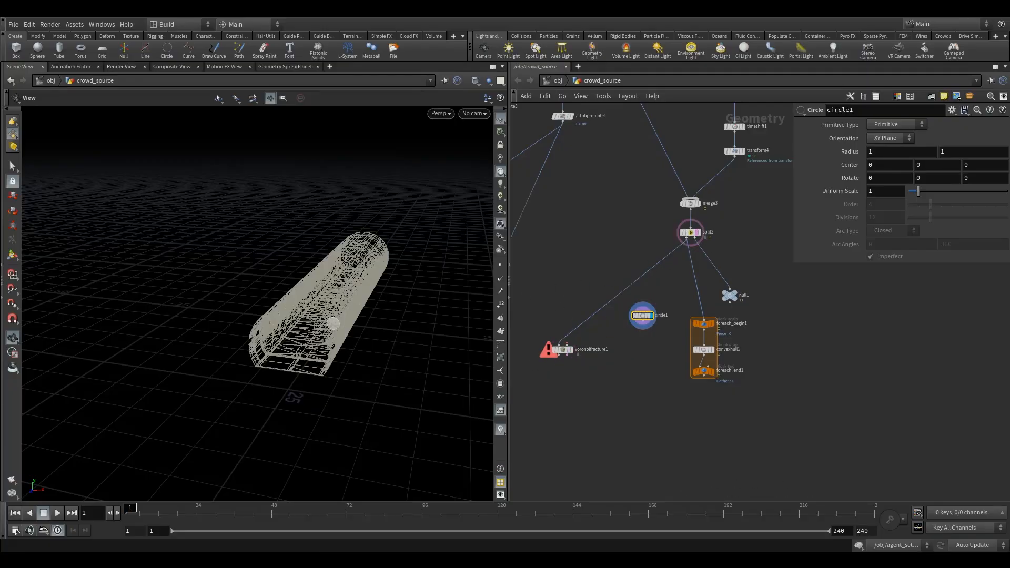
# Change the circle's primitive type to Bezier Curve and set its radii to 4.6 and 4.5.
pyautogui.click(904, 129)
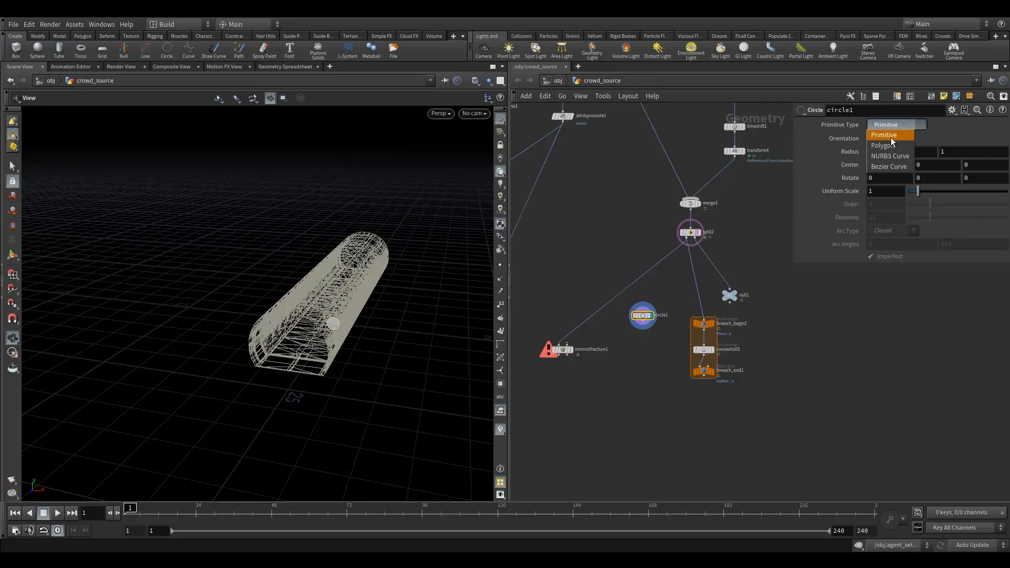
pyautogui.click(895, 167)
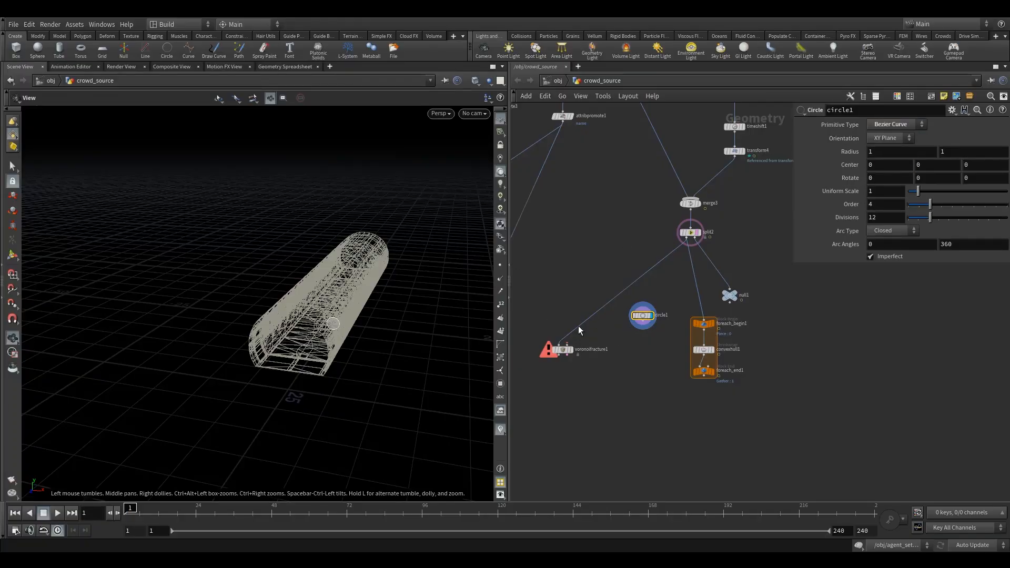
pyautogui.moveTo(656, 346); pyautogui.dragTo(647, 341, button='middle')
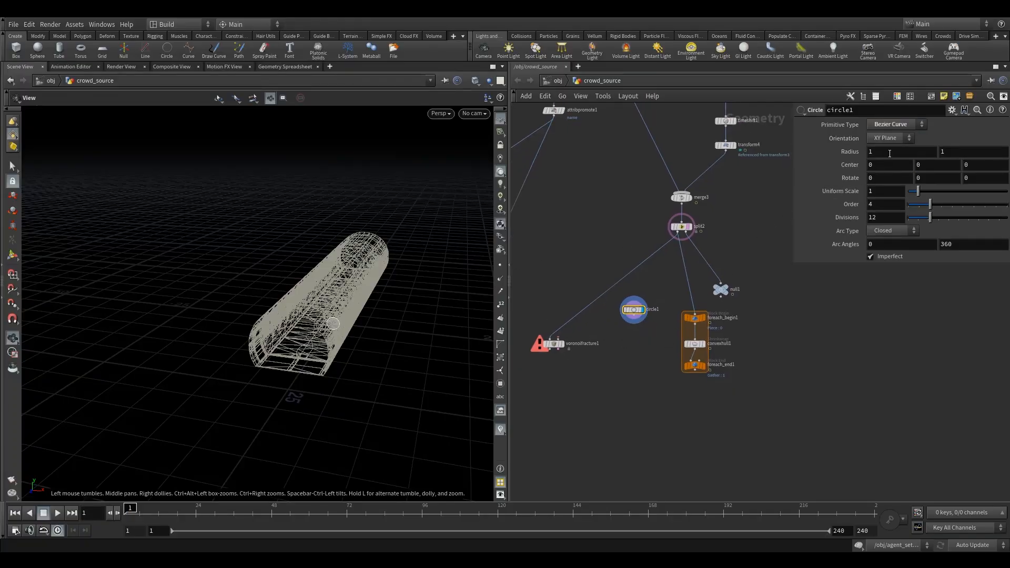
pyautogui.moveTo(888, 153); pyautogui.dragTo(804, 161)
pyautogui.write('4.6')
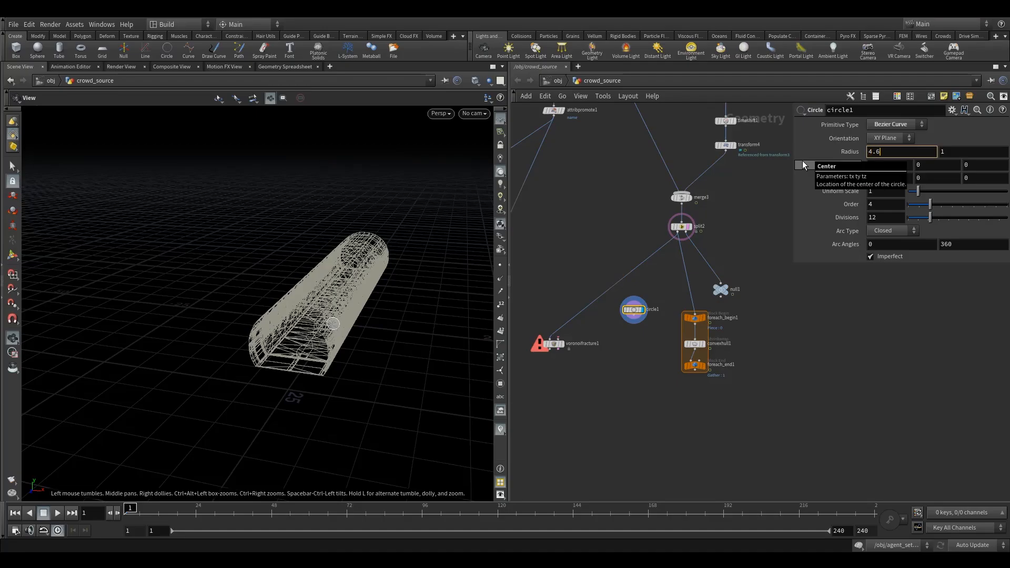
pyautogui.press('Tab')
pyautogui.write('4.6')
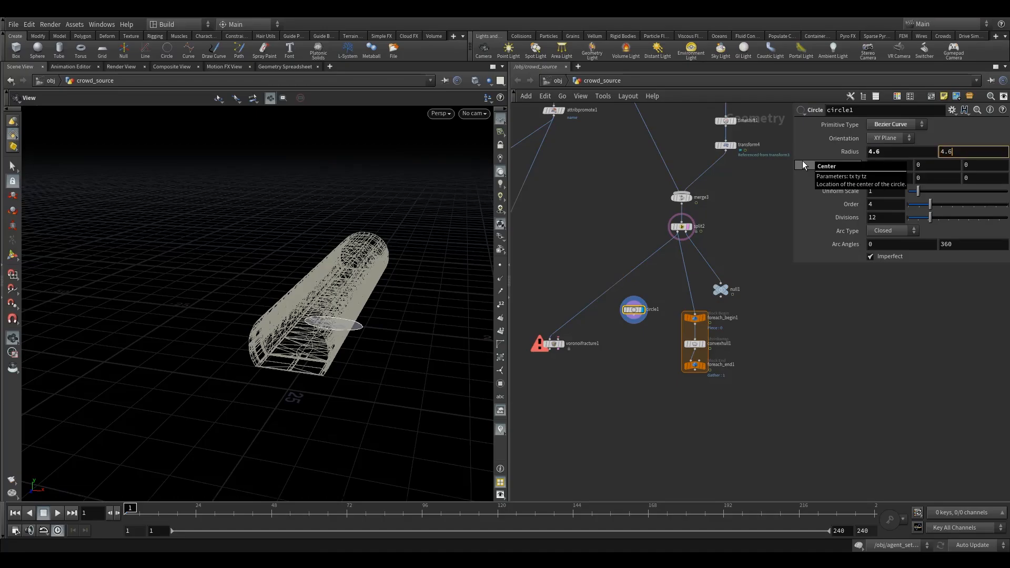
pyautogui.press('BackSpace')
pyautogui.write('5')
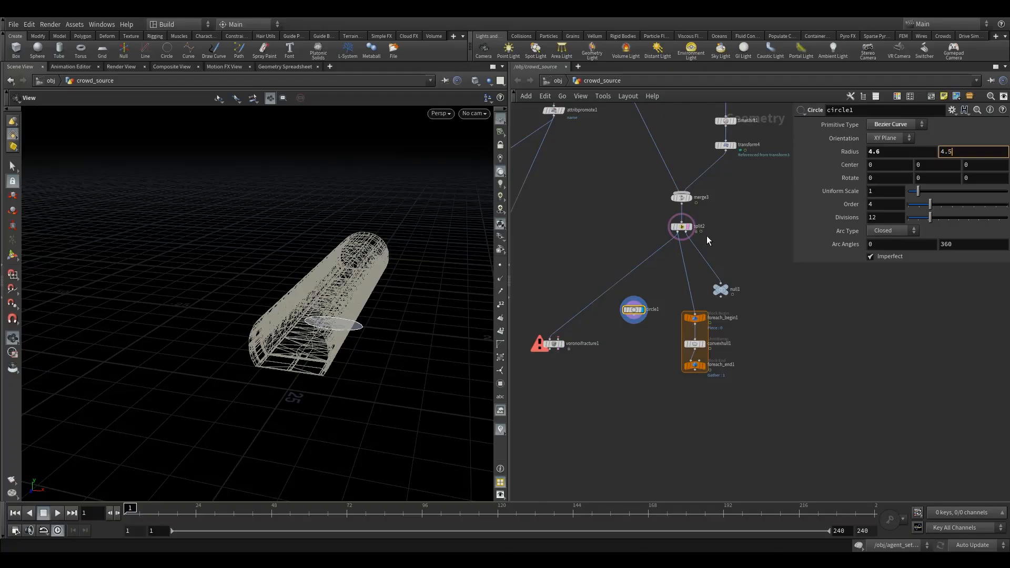
pyautogui.press('Return')
# Try the YZ Plane orientation for the circle and return it to the XY Plane.
pyautogui.click(894, 141)
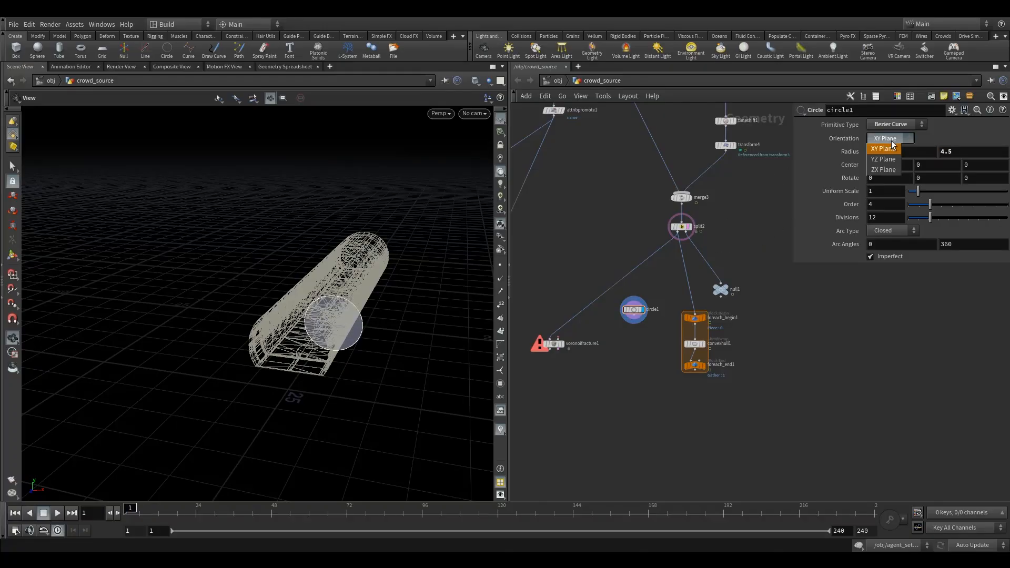
pyautogui.click(885, 159)
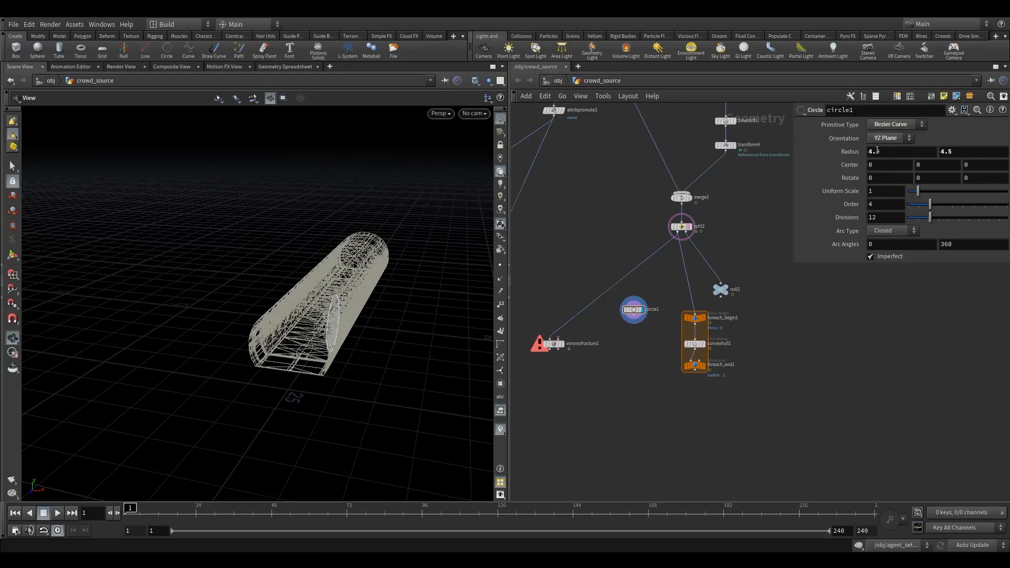
pyautogui.click(891, 138)
pyautogui.click(886, 150)
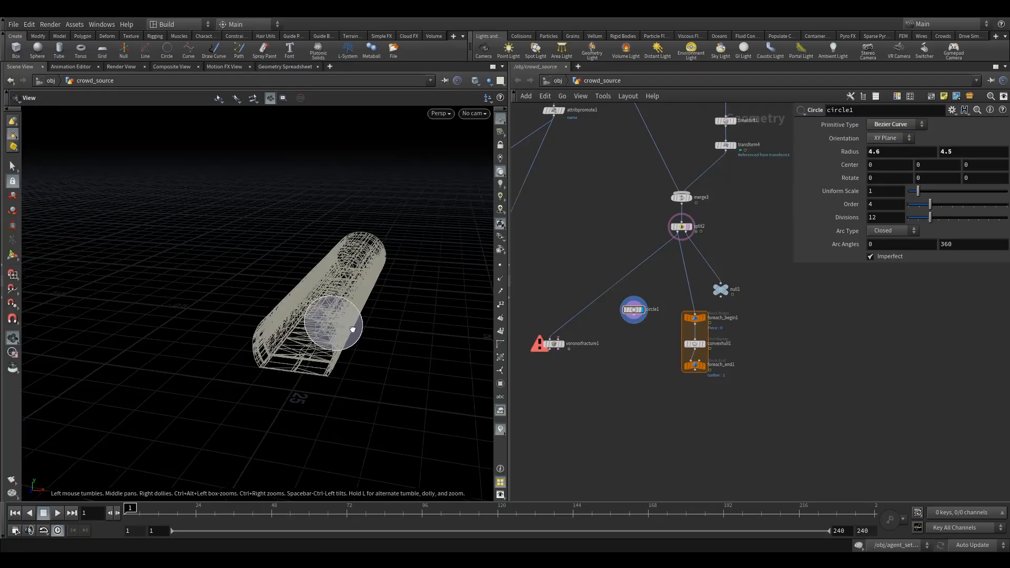
# Set the circle's center to Y 5.1 and Z -28 and check its fit against the far end of the cabin.
pyautogui.moveTo(353, 329); pyautogui.dragTo(399, 323)
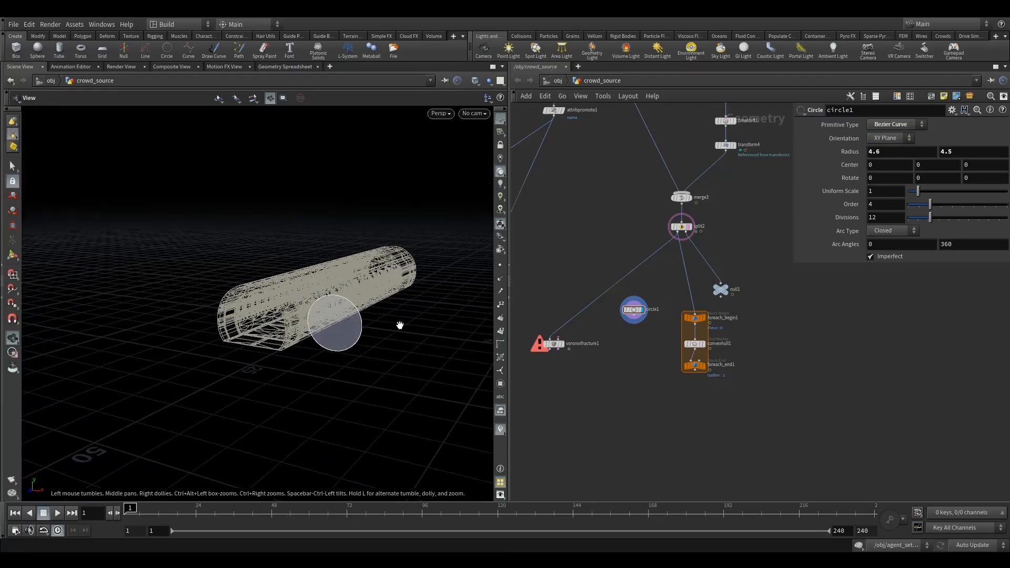
pyautogui.click(938, 166)
pyautogui.write('5.1')
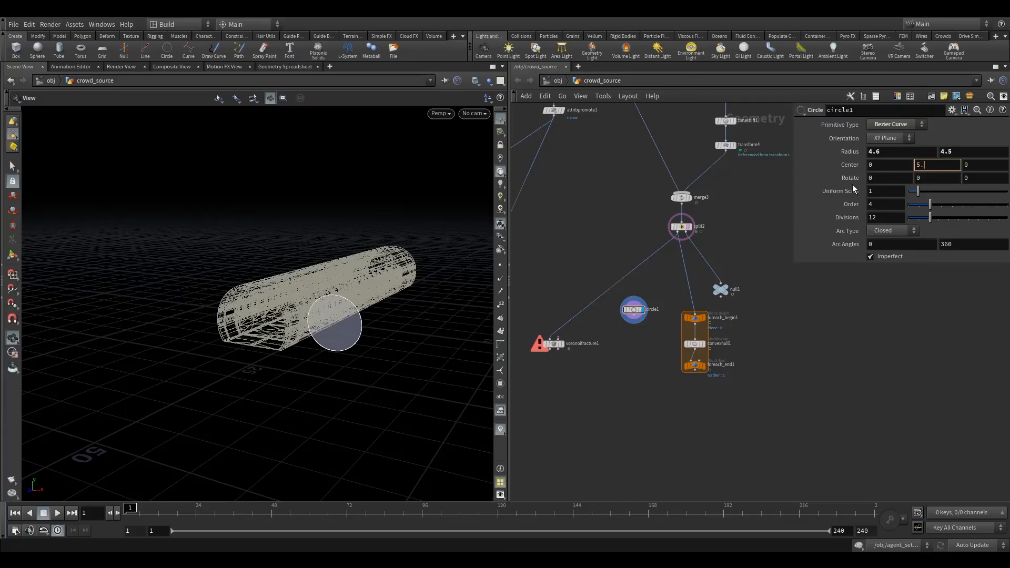
pyautogui.press('Tab')
pyautogui.write('2')
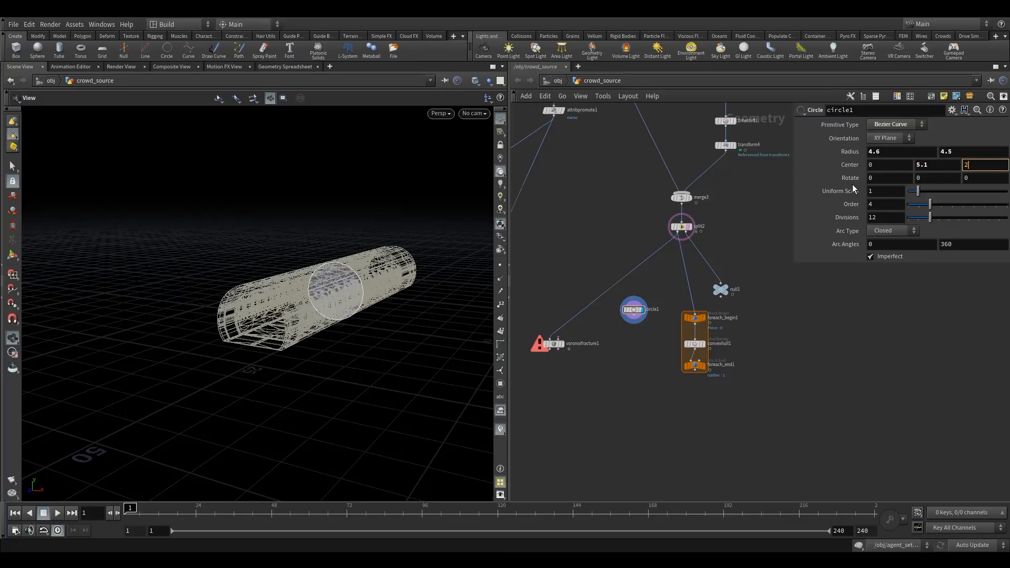
pyautogui.press('BackSpace')
pyautogui.write('-28')
pyautogui.press('Return')
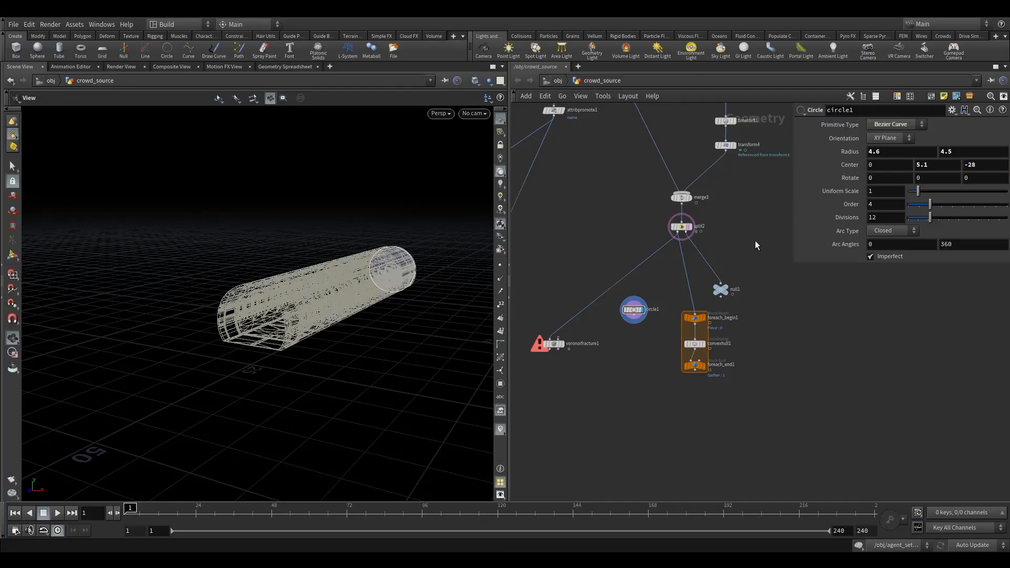
pyautogui.moveTo(407, 279); pyautogui.dragTo(357, 300)
pyautogui.moveTo(426, 255); pyautogui.dragTo(439, 251, button='right')
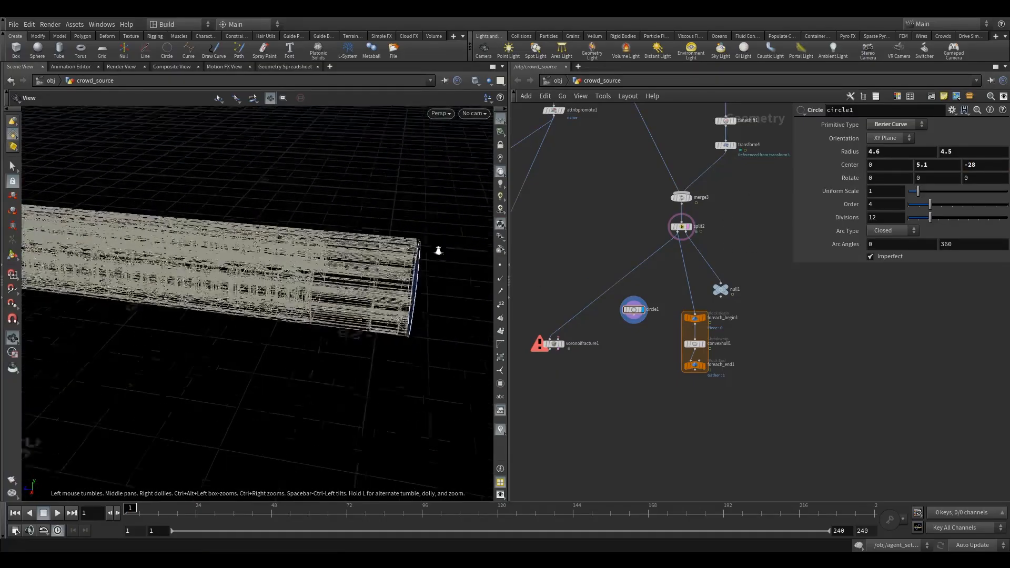
pyautogui.moveTo(439, 251); pyautogui.dragTo(363, 303)
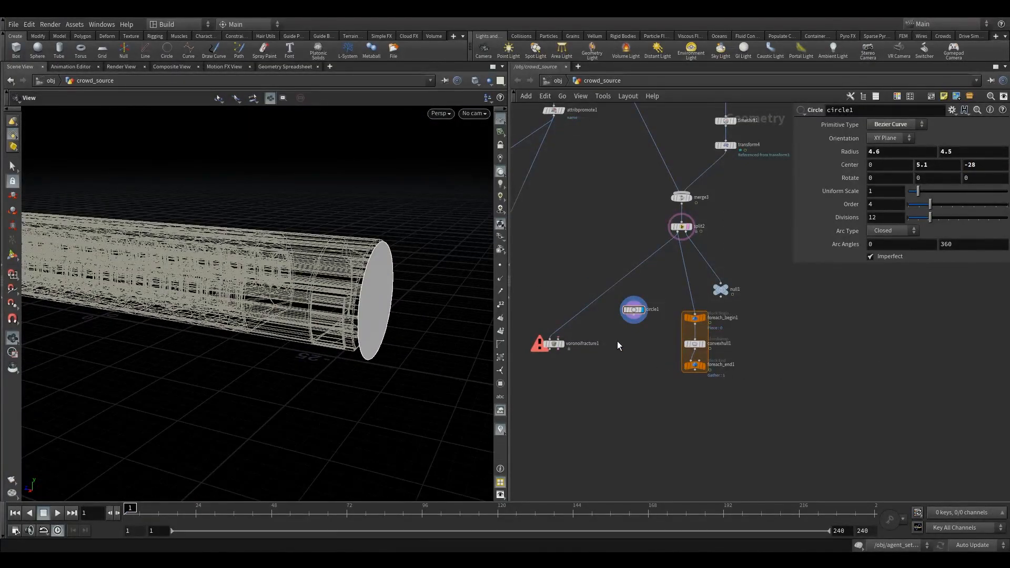
# Insert an Add node below the Circle node and connect it to the circle's output.
pyautogui.press('Tab')
pyautogui.write('ad')
pyautogui.click(730, 115)
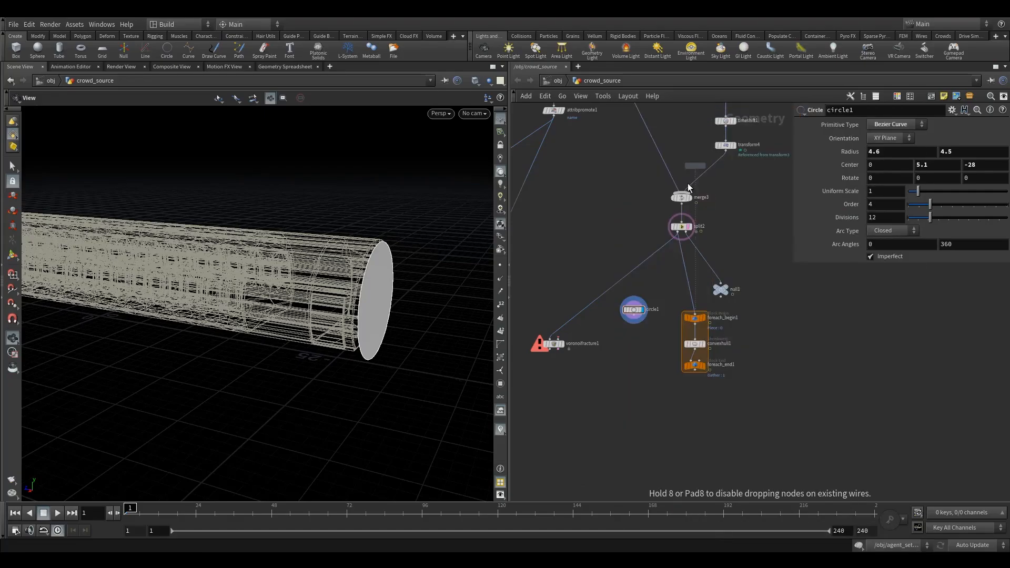
pyautogui.click(635, 343)
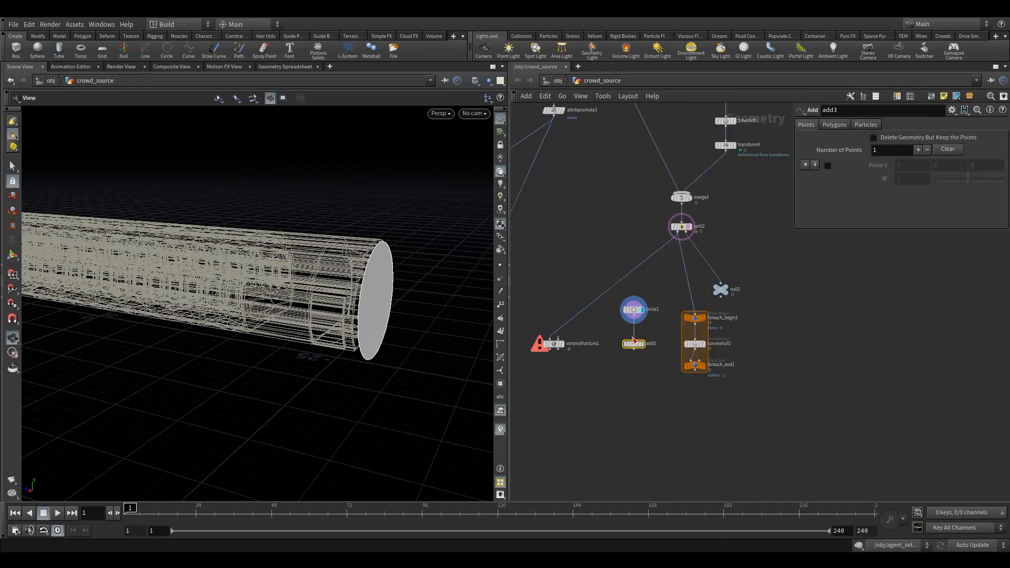
# Display the Add node below the circle and set it to delete geometry but keep the points.
pyautogui.moveTo(636, 318); pyautogui.dragTo(635, 342)
pyautogui.click(874, 137)
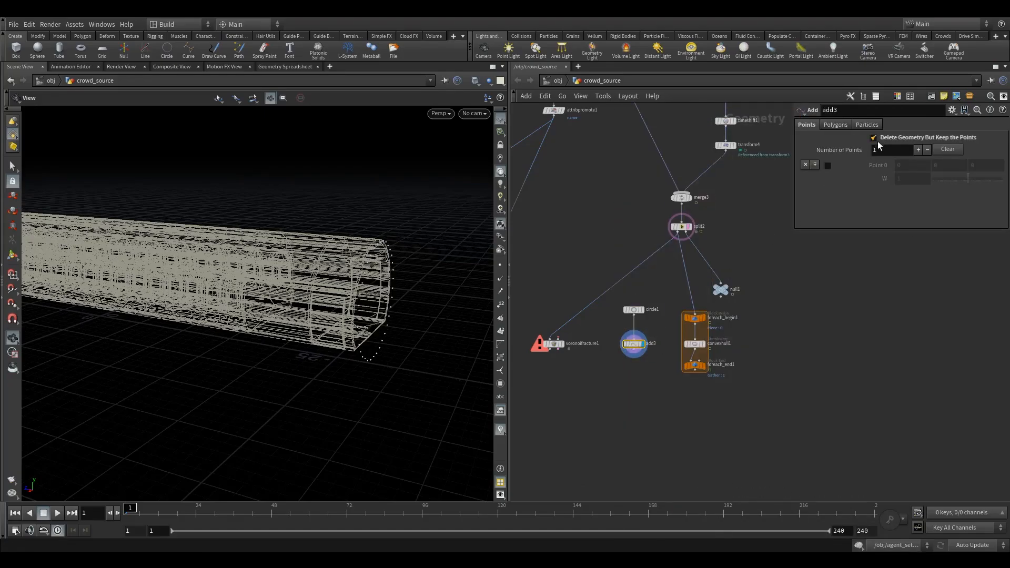
pyautogui.moveTo(350, 338); pyautogui.dragTo(389, 326)
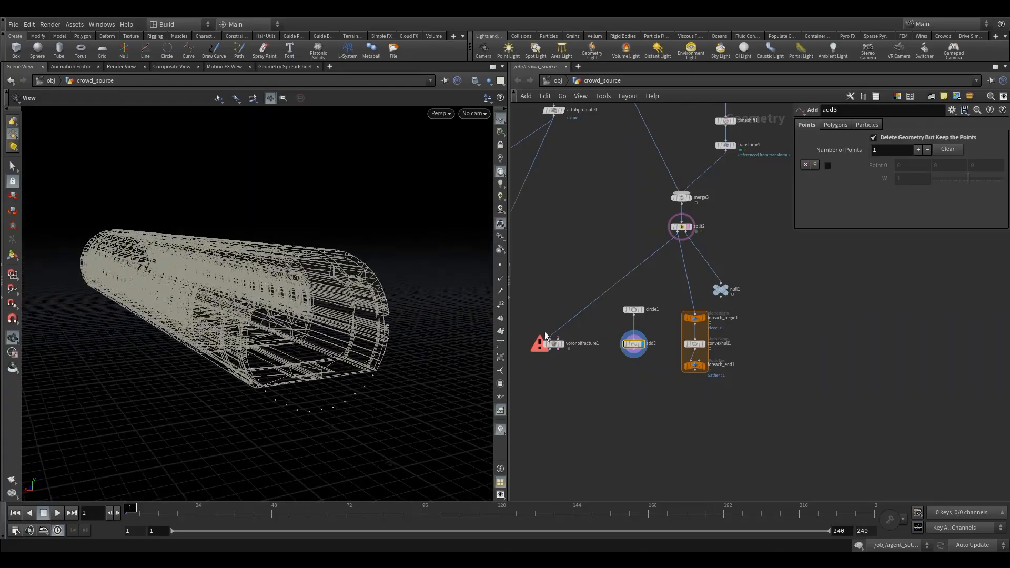
# Connect the Add node's points to the Voronoi Fracture's second input and display the fractured cabin shell.
pyautogui.moveTo(550, 344); pyautogui.dragTo(545, 393)
pyautogui.moveTo(637, 353); pyautogui.dragTo(550, 387)
pyautogui.click(546, 392)
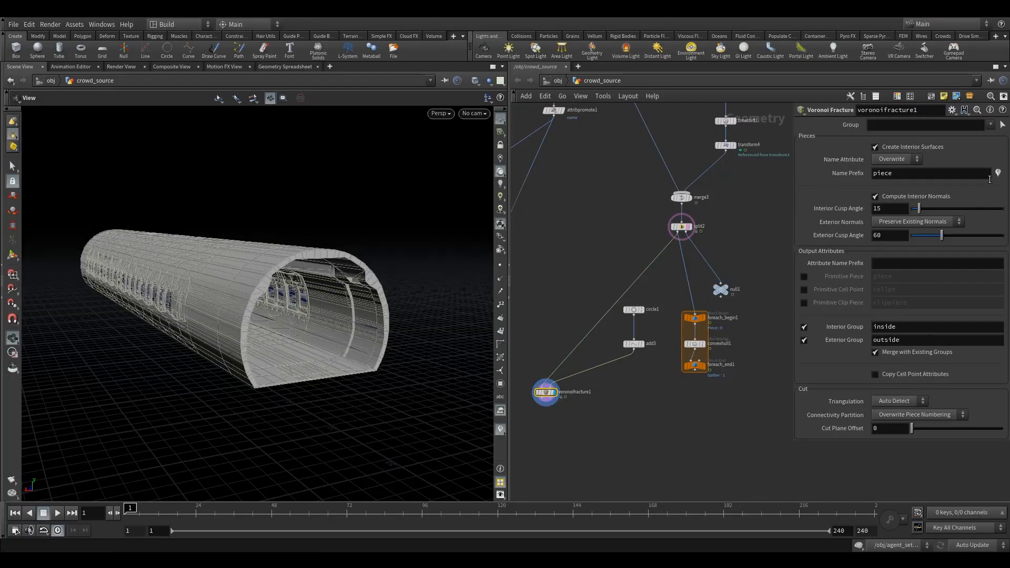
pyautogui.moveTo(295, 310); pyautogui.dragTo(269, 306)
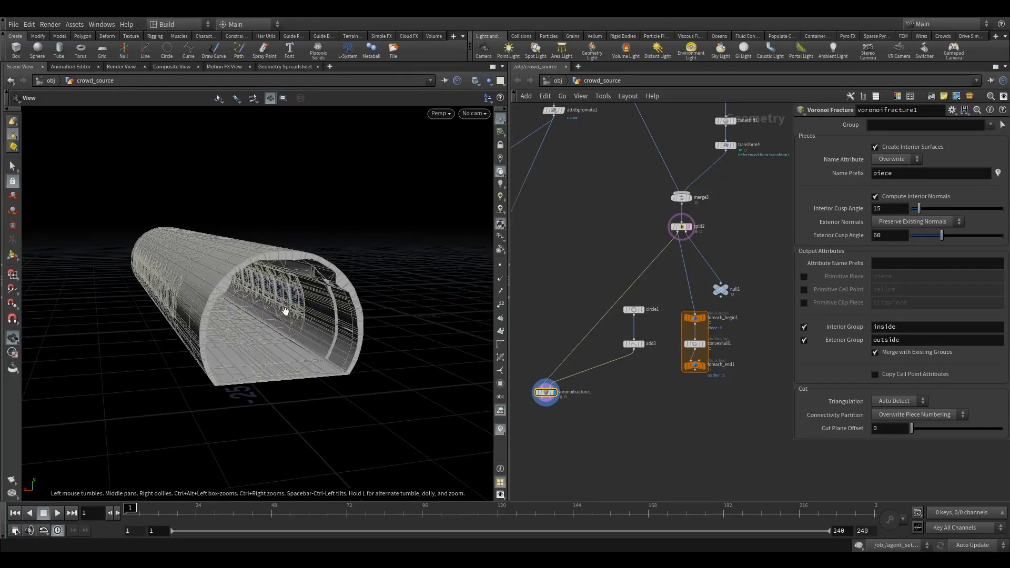
pyautogui.click(553, 394)
pyautogui.moveTo(548, 393); pyautogui.dragTo(556, 377)
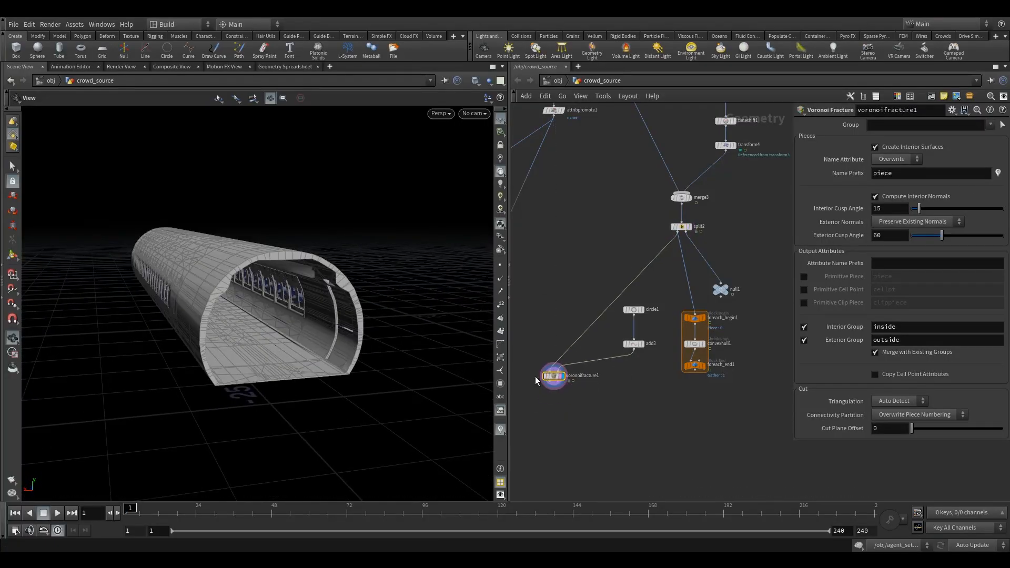
pyautogui.moveTo(473, 417); pyautogui.dragTo(315, 358)
pyautogui.moveTo(563, 398); pyautogui.dragTo(592, 373, button='middle')
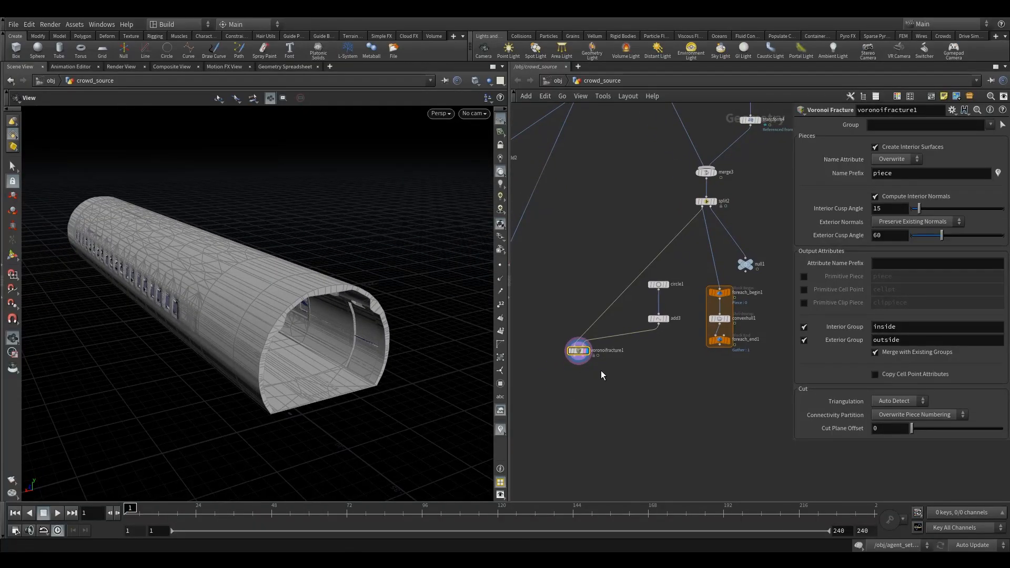
pyautogui.click(501, 429)
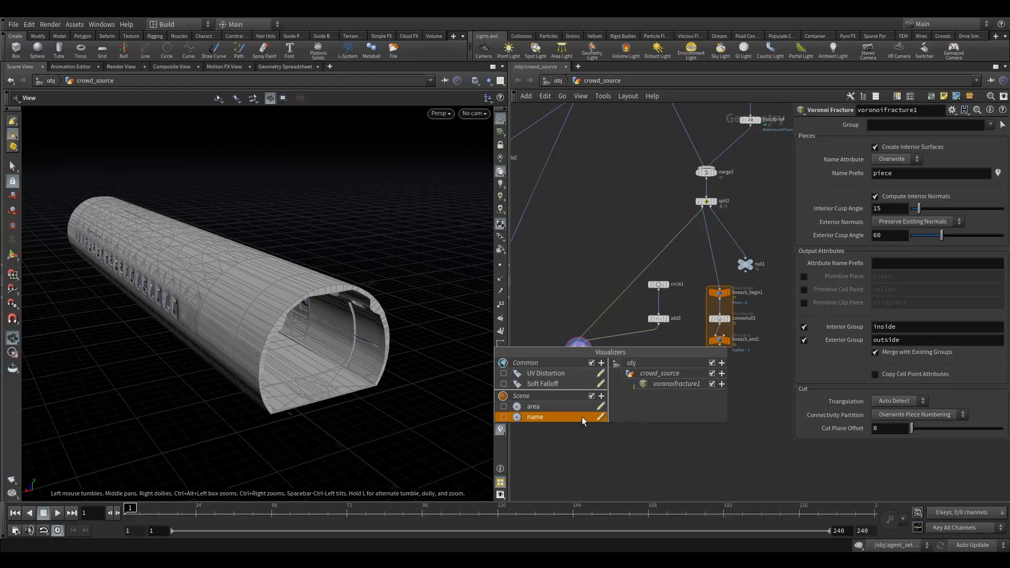
pyautogui.moveTo(451, 416); pyautogui.dragTo(337, 371)
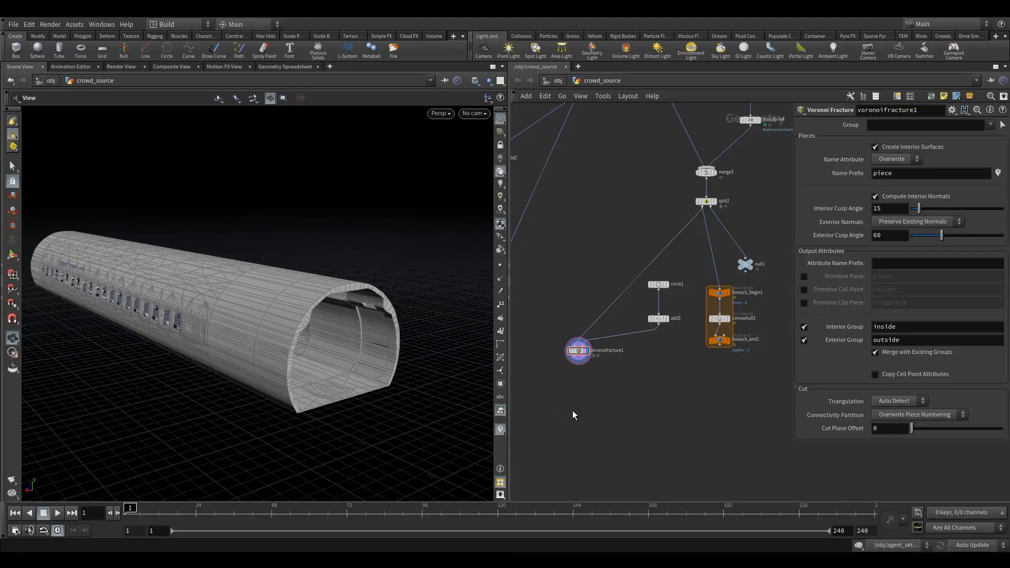
# Add an Exploded View node after the Voronoi Fracture and display it to inspect the separated shell pieces.
pyautogui.press('Tab')
pyautogui.write('ex')
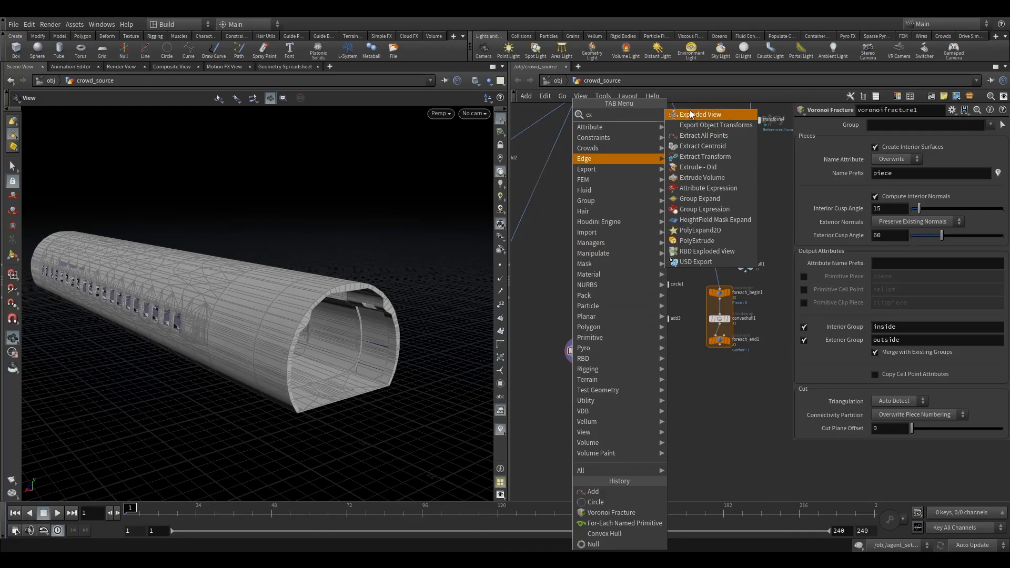
pyautogui.click(691, 114)
pyautogui.click(571, 367)
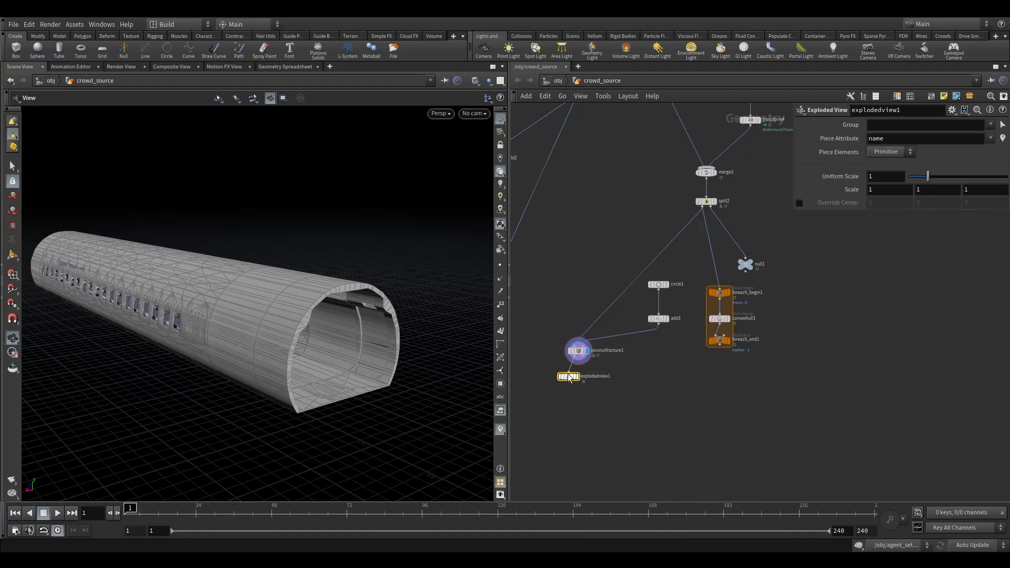
pyautogui.click(574, 365)
pyautogui.click(575, 377)
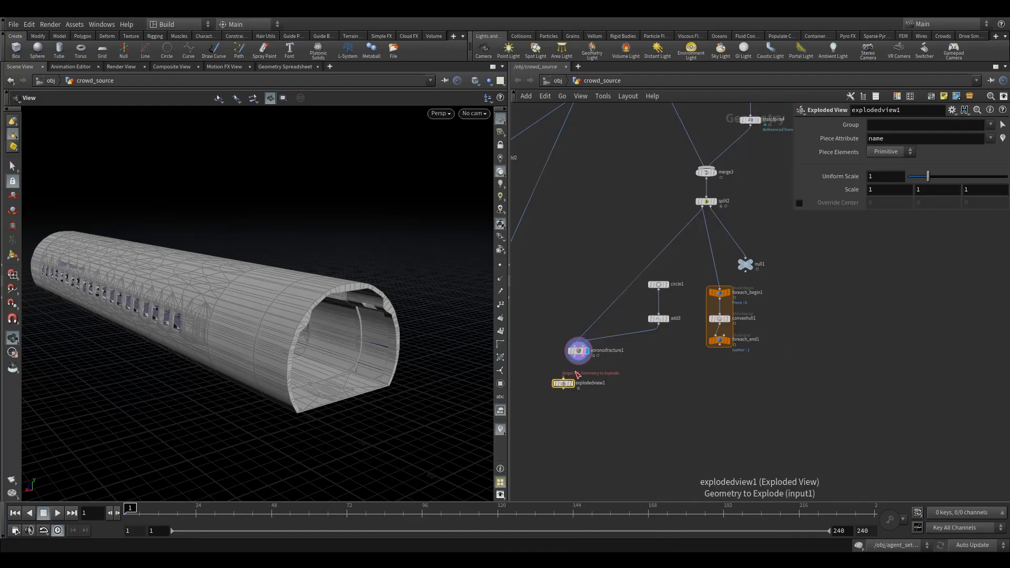
pyautogui.click(574, 375)
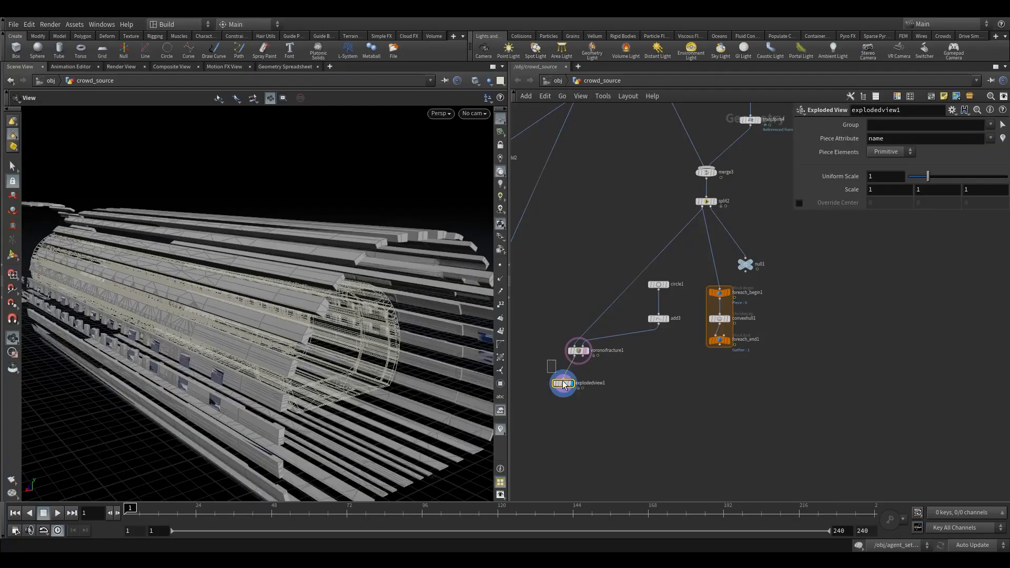
pyautogui.moveTo(368, 362); pyautogui.dragTo(266, 398)
pyautogui.moveTo(274, 395); pyautogui.dragTo(305, 371, button='right')
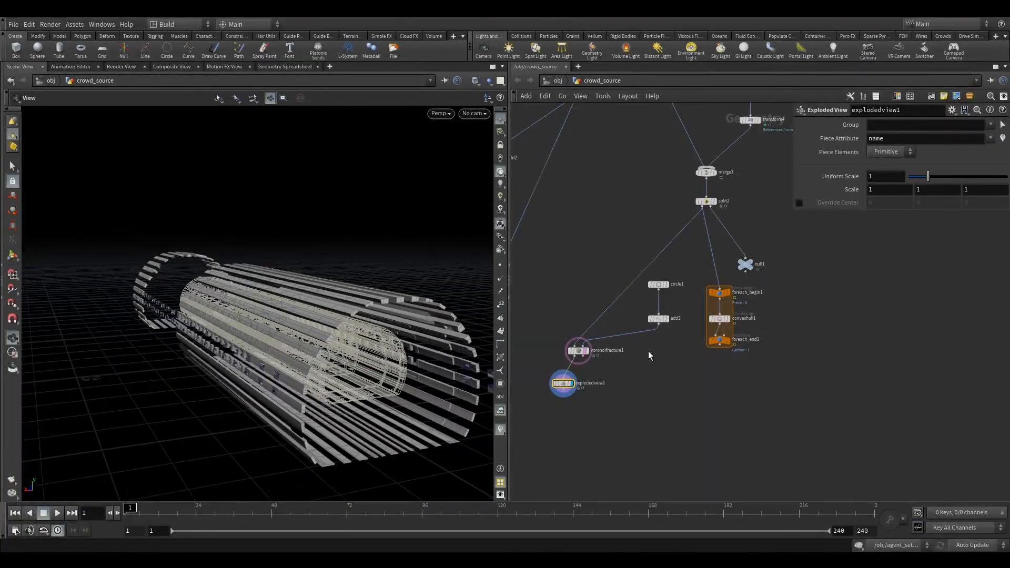
# Set the circle's divisions to 20.
pyautogui.scroll(4, 639, 361)
pyautogui.click(609, 288)
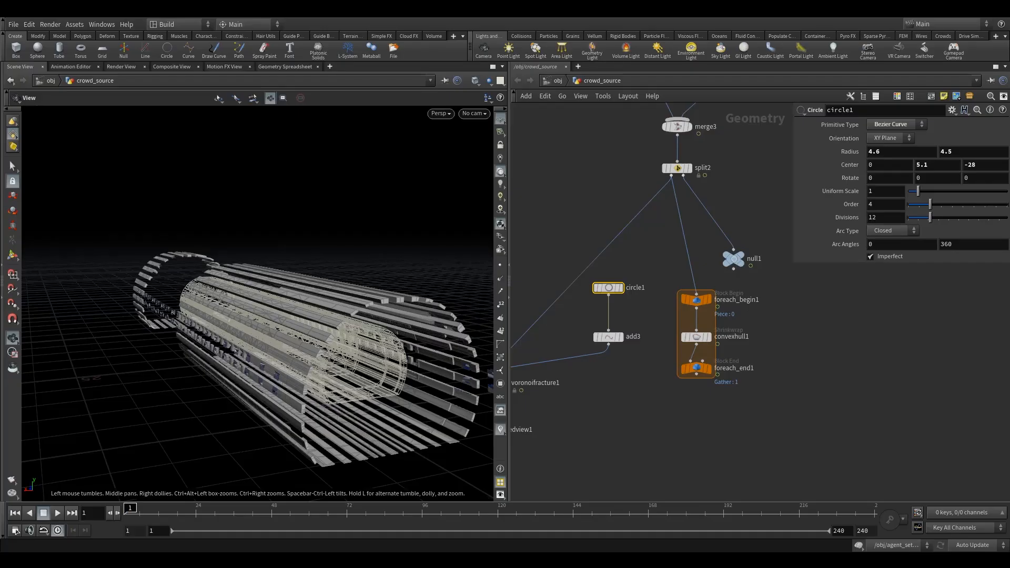
pyautogui.write('20')
pyautogui.press('Return')
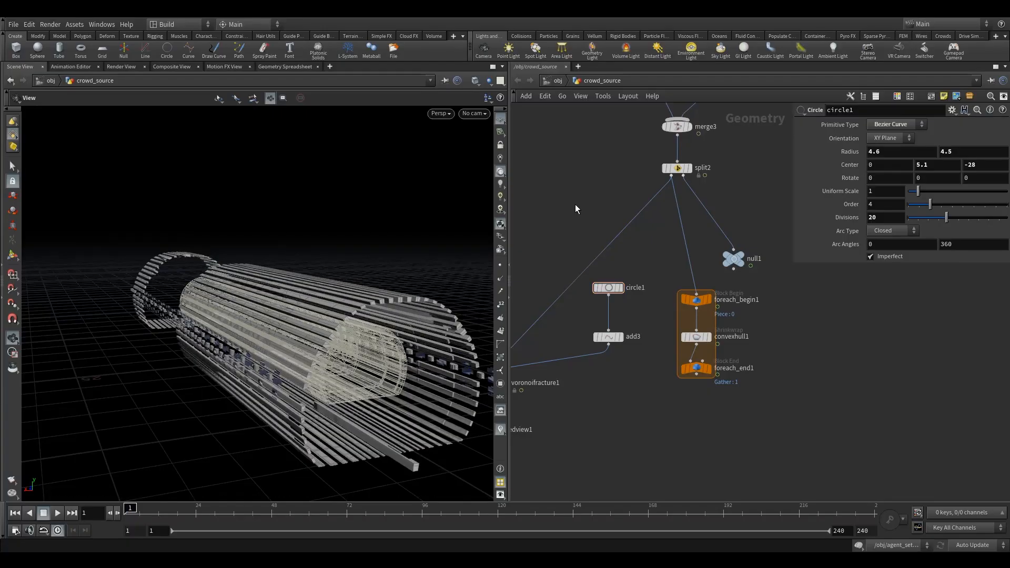
# Display the Voronoi Fracture node again and delete the Exploded View node.
pyautogui.moveTo(606, 392); pyautogui.dragTo(660, 380, button='middle')
pyautogui.moveTo(548, 372)
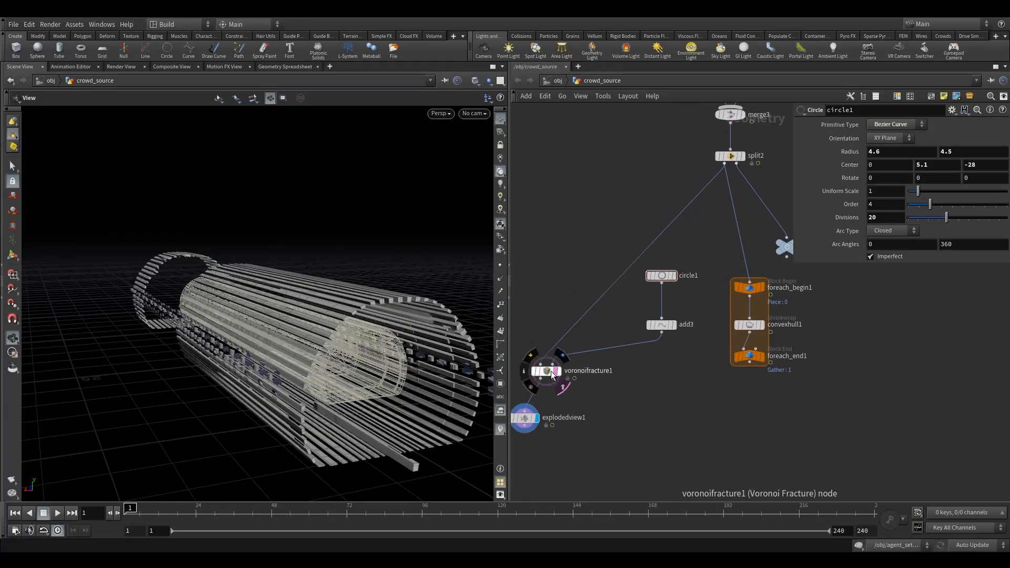
pyautogui.click(563, 386)
pyautogui.click(561, 359)
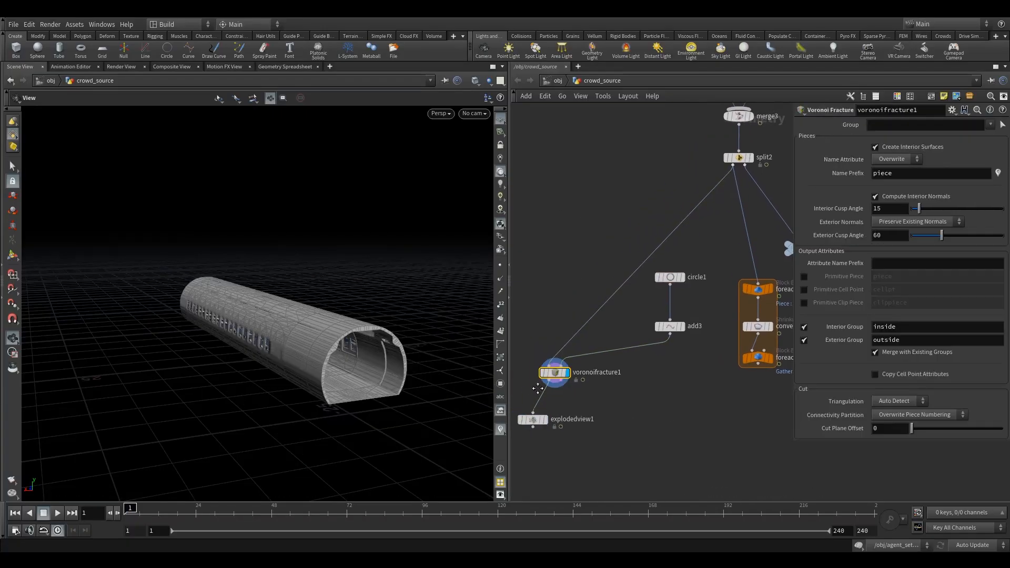
pyautogui.click(542, 416)
pyautogui.press('Delete')
# Disconnect the for-each Convex Hull block from the split node and move it below the Voronoi Fracture.
pyautogui.moveTo(679, 412); pyautogui.dragTo(696, 382, button='middle')
pyautogui.scroll(-3, 683, 389)
pyautogui.moveTo(631, 351); pyautogui.dragTo(658, 345)
pyautogui.moveTo(708, 332); pyautogui.dragTo(638, 323, button='middle')
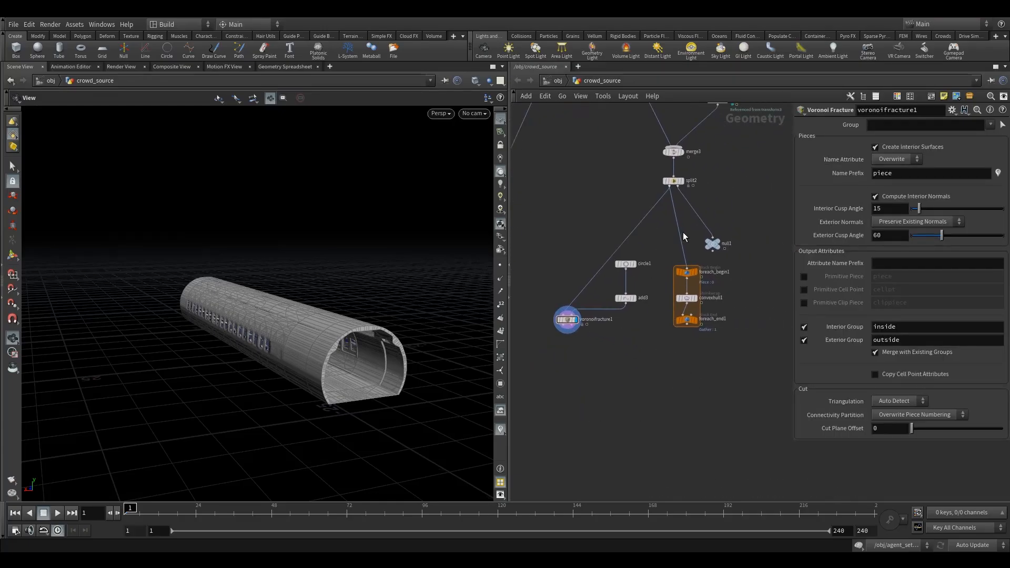
pyautogui.click(686, 277)
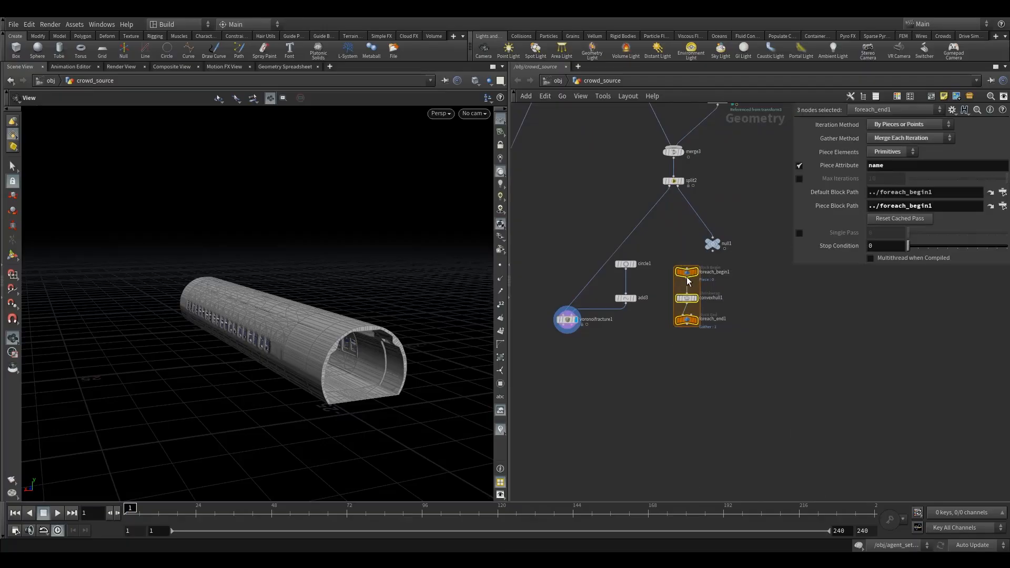
pyautogui.moveTo(687, 277); pyautogui.dragTo(685, 434)
pyautogui.moveTo(621, 375); pyautogui.dragTo(641, 367, button='middle')
pyautogui.click(588, 317)
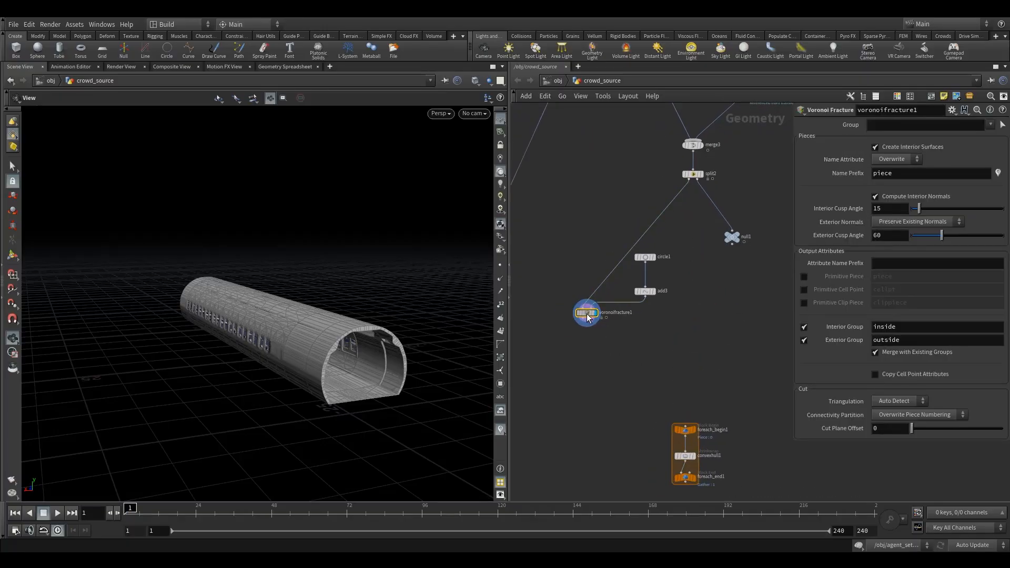
pyautogui.moveTo(588, 318); pyautogui.dragTo(597, 317)
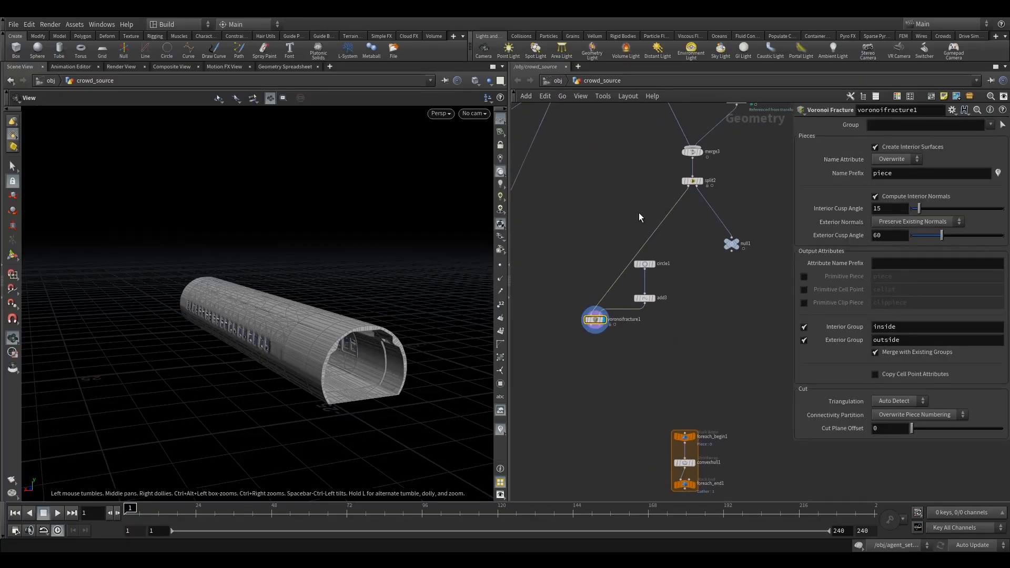
# Examine the node network around the Voronoi Fracture and the fractured shell's open end.
pyautogui.scroll(6, 617, 320)
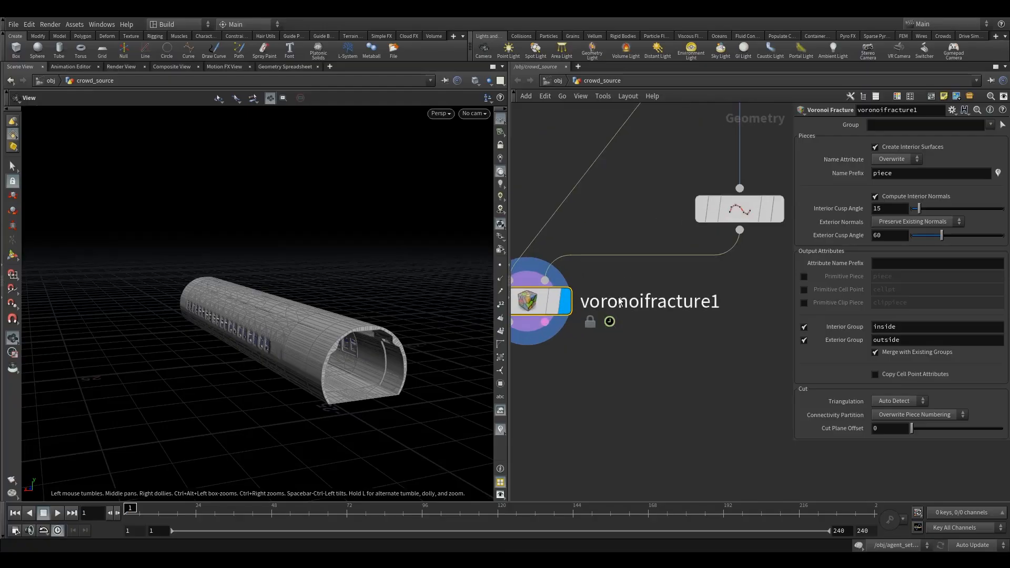
pyautogui.moveTo(638, 201); pyautogui.dragTo(619, 357, button='middle')
pyautogui.scroll(-5, 624, 327)
pyautogui.moveTo(732, 176); pyautogui.dragTo(686, 221, button='middle')
pyautogui.scroll(-3, 688, 264)
pyautogui.moveTo(693, 308); pyautogui.dragTo(705, 263, button='middle')
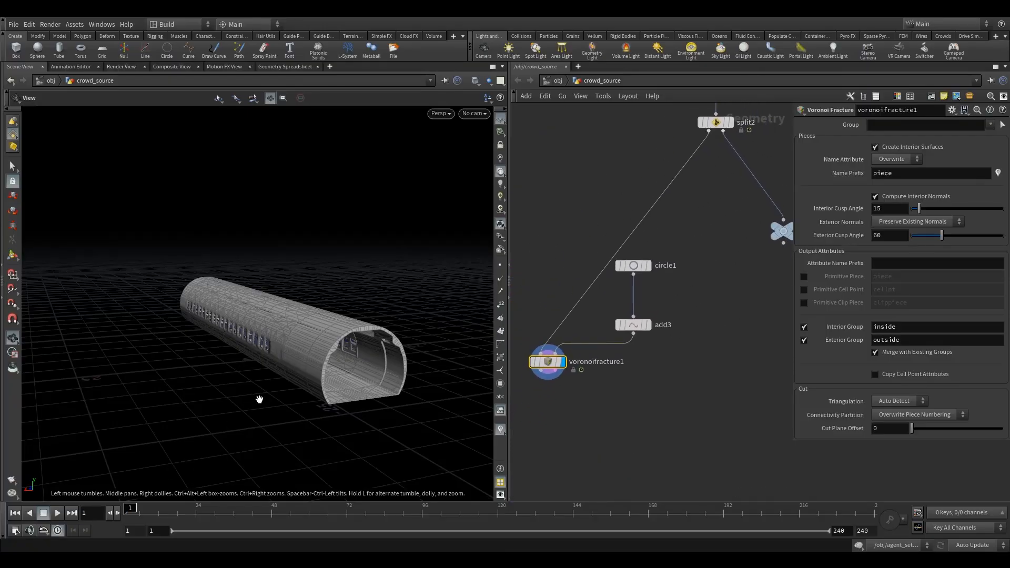
pyautogui.scroll(-4, 611, 410)
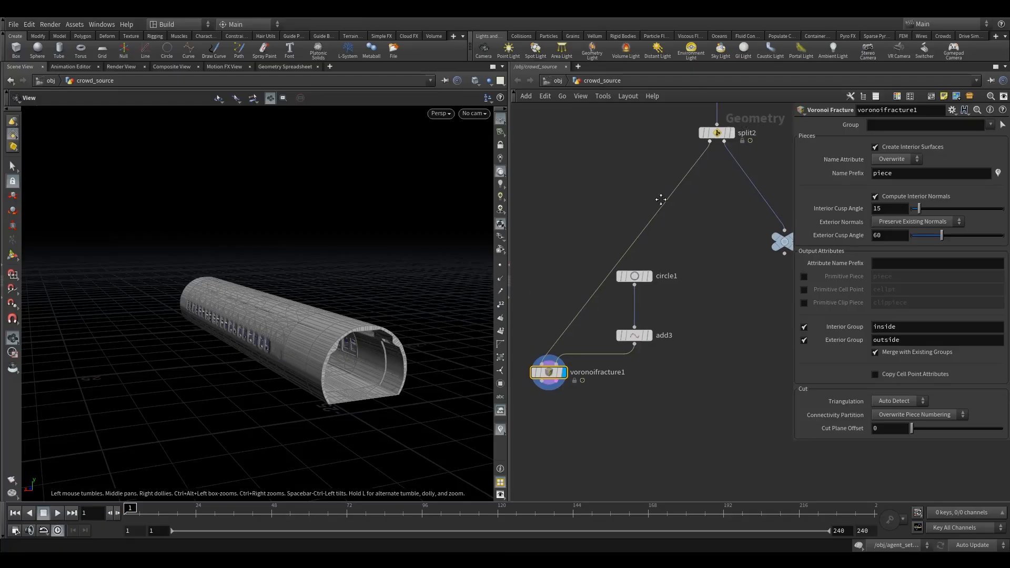
pyautogui.moveTo(572, 328); pyautogui.dragTo(584, 257, button='middle')
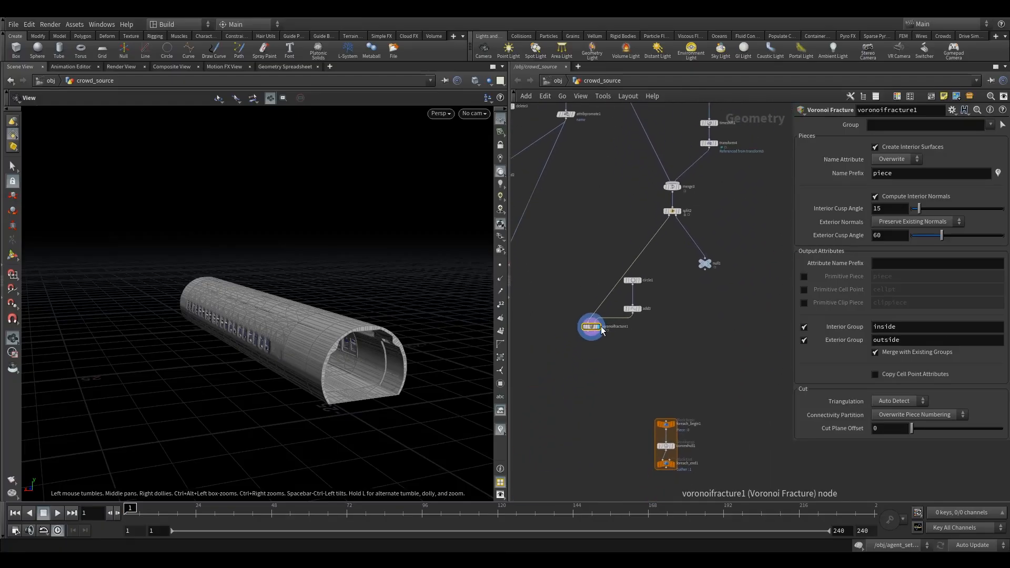
pyautogui.moveTo(590, 329); pyautogui.dragTo(598, 326)
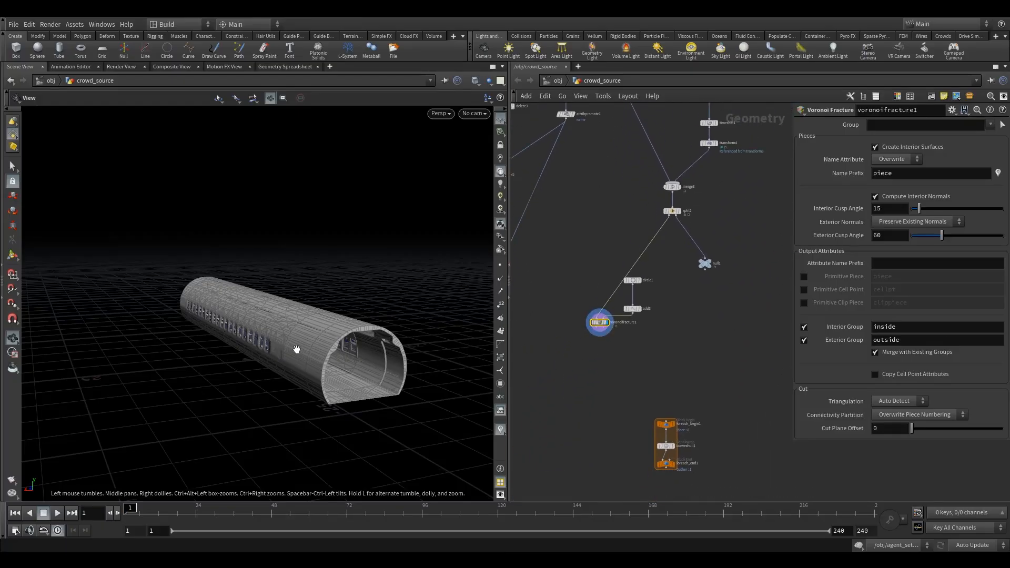
pyautogui.moveTo(297, 349); pyautogui.dragTo(293, 350)
pyautogui.moveTo(293, 350); pyautogui.dragTo(379, 349, button='right')
pyautogui.moveTo(379, 350); pyautogui.dragTo(285, 322)
pyautogui.moveTo(334, 328); pyautogui.dragTo(369, 337, button='right')
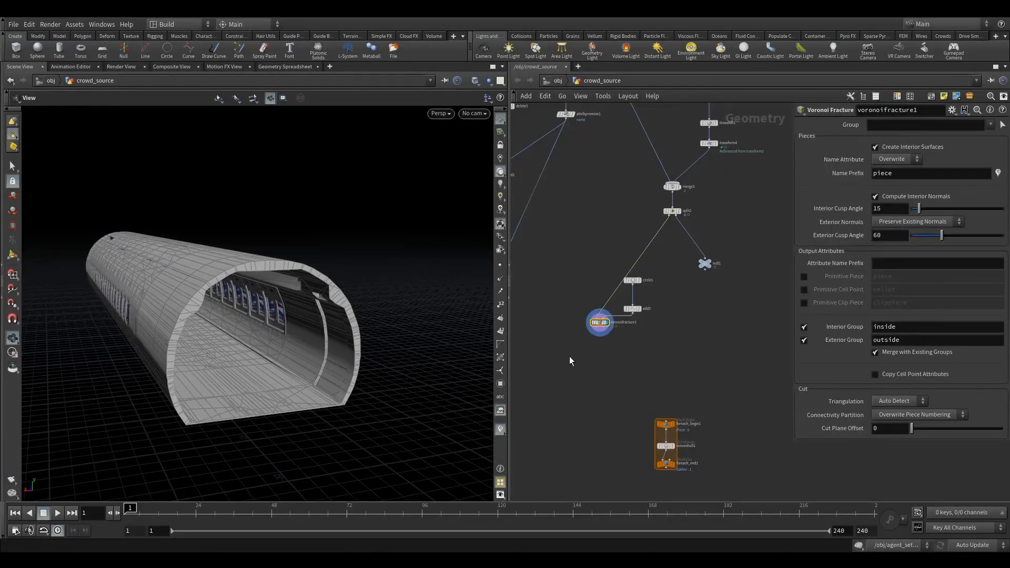
# Add a Switch node below the Voronoi Fracture and connect the fracture's output to it.
pyautogui.moveTo(571, 362); pyautogui.dragTo(636, 346, button='middle')
pyautogui.press('Tab')
pyautogui.write('sw')
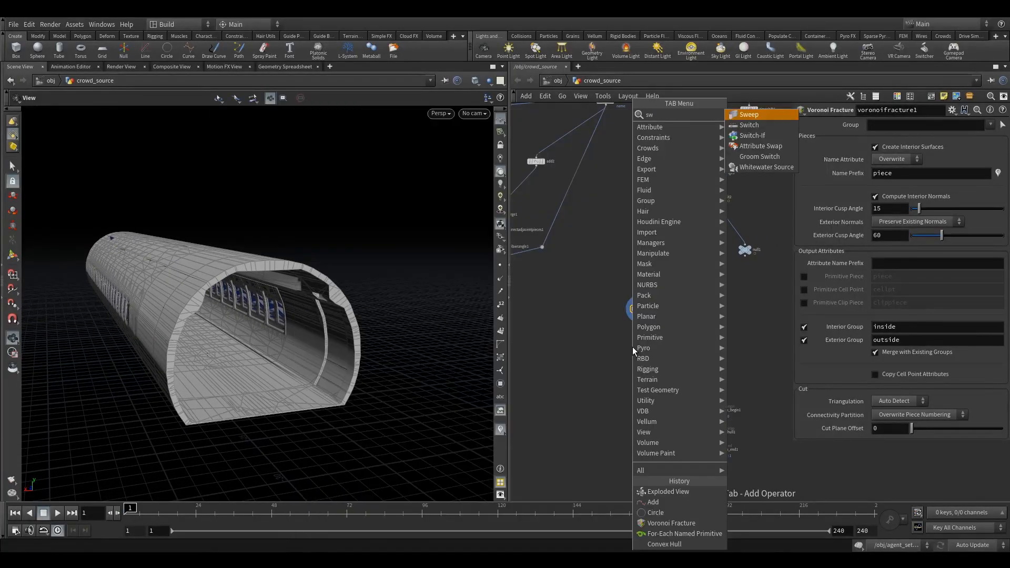
pyautogui.write('itch')
pyautogui.press('Return')
pyautogui.click(640, 354)
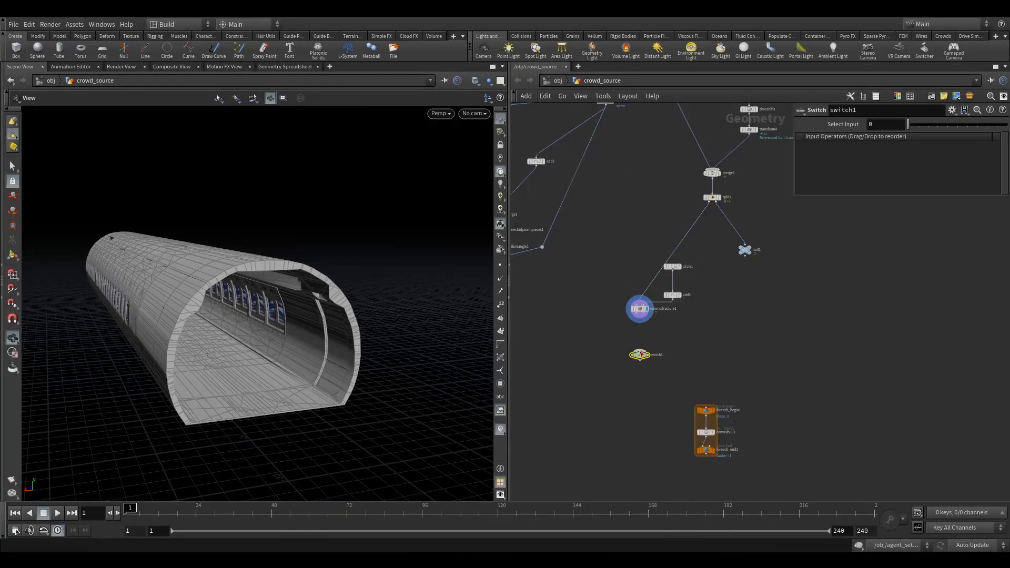
pyautogui.scroll(3, 639, 334)
pyautogui.moveTo(638, 305); pyautogui.dragTo(642, 364)
# Add a Time Shift node fed by the Voronoi Fracture and set its frame to 1.
pyautogui.press('Tab')
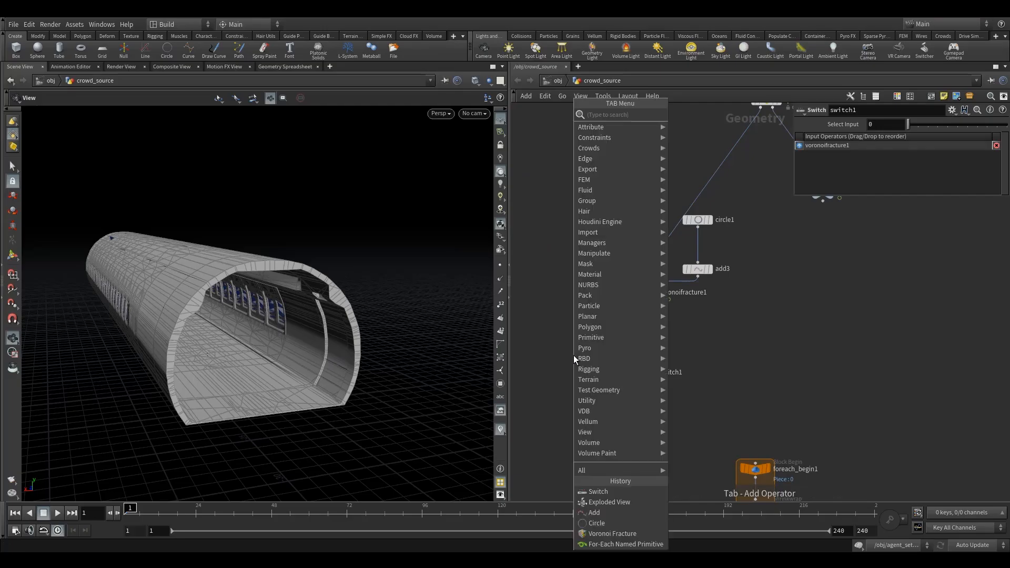
pyautogui.write('tim')
pyautogui.click(685, 125)
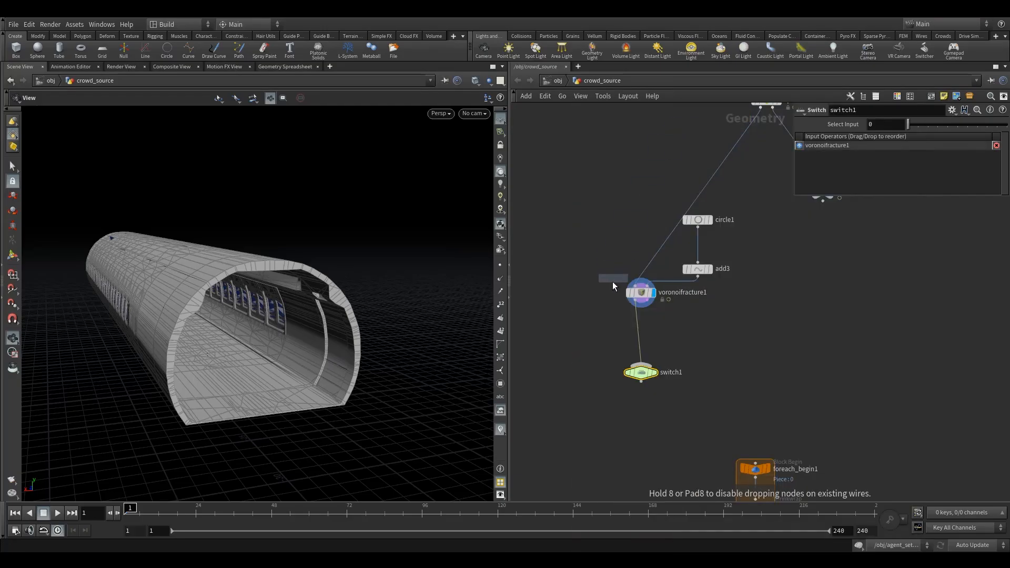
pyautogui.click(588, 326)
pyautogui.moveTo(638, 305); pyautogui.dragTo(586, 332)
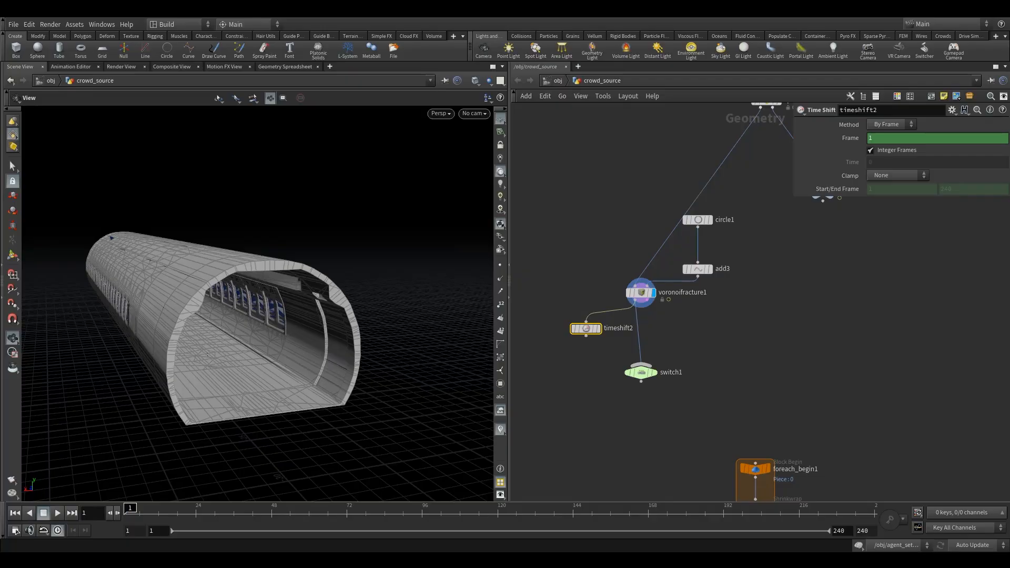
pyautogui.doubleClick(884, 140)
pyautogui.write('1')
pyautogui.press('Return')
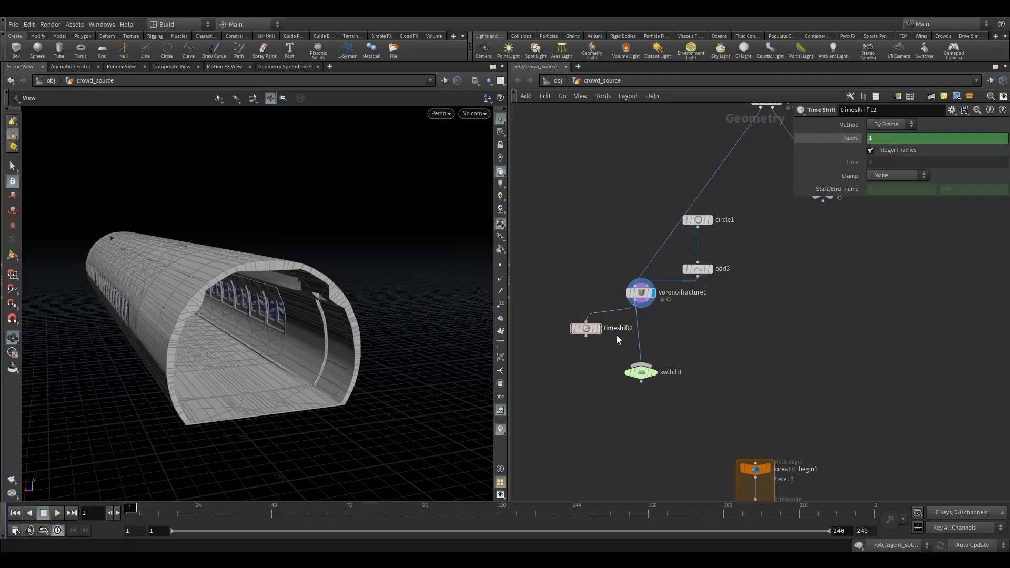
# Connect the Time Shift to the Switch and reorder the inputs so the Time Shift comes first.
pyautogui.moveTo(588, 340); pyautogui.dragTo(641, 367)
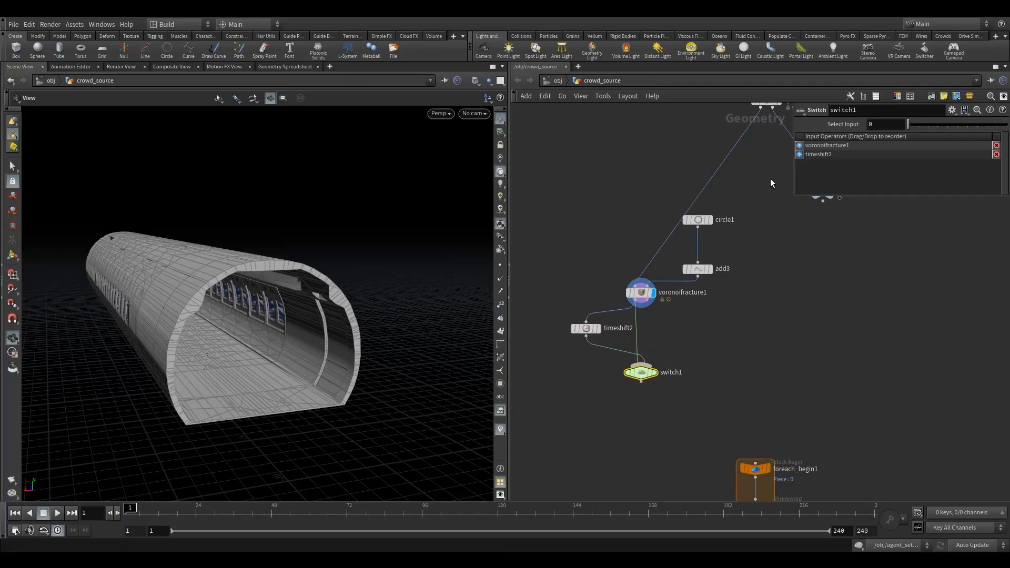
pyautogui.moveTo(800, 156); pyautogui.dragTo(877, 125)
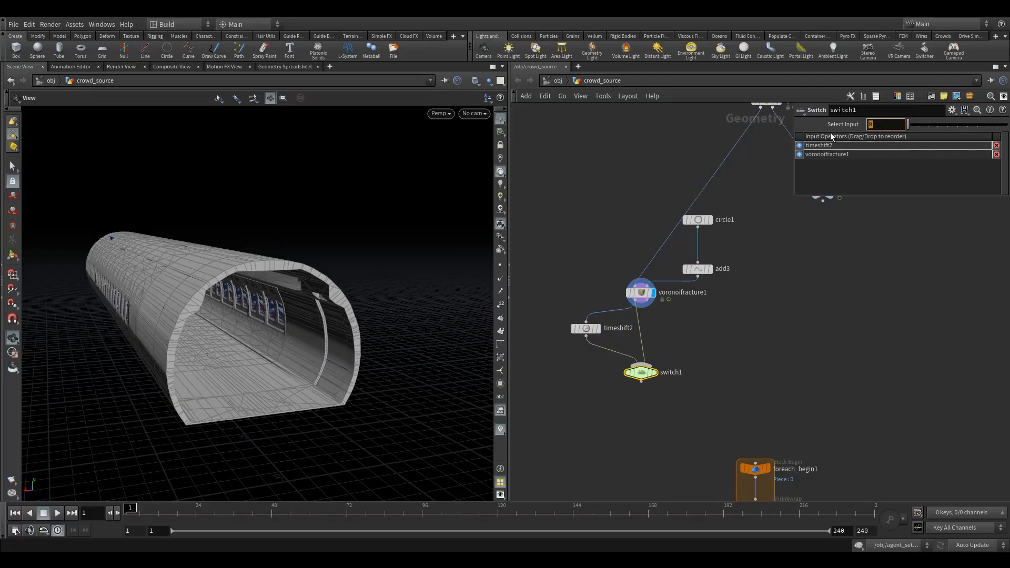
# Set the Switch node's Select Input to the expression $F>100.
pyautogui.write('$F')
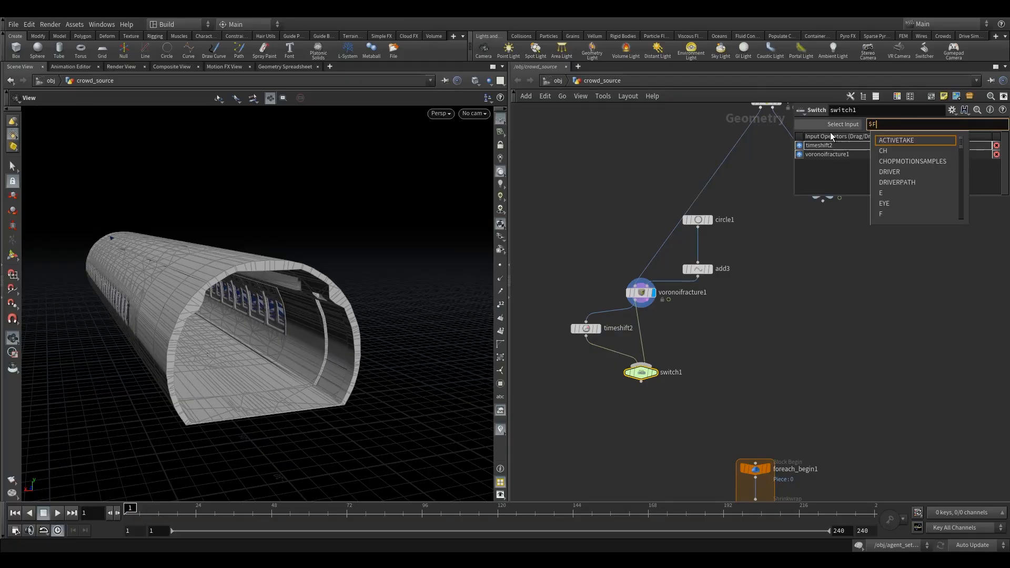
pyautogui.write('>')
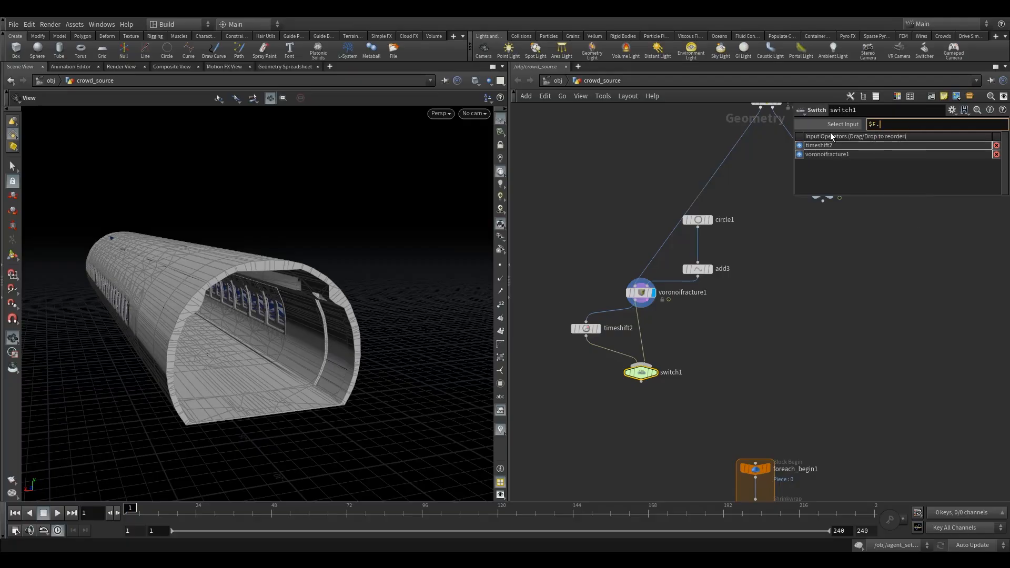
pyautogui.write('100')
pyautogui.press('Return')
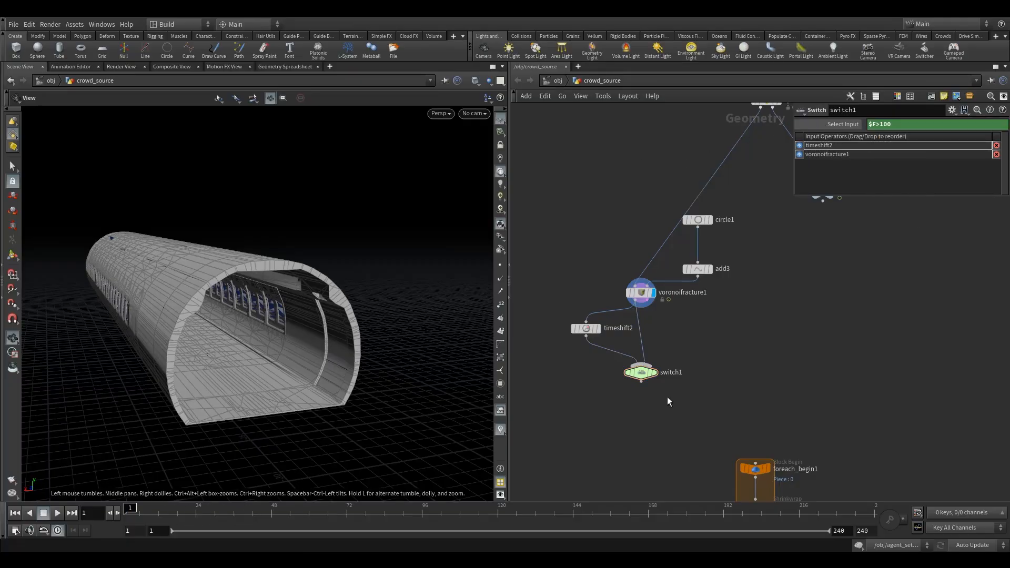
pyautogui.click(856, 123)
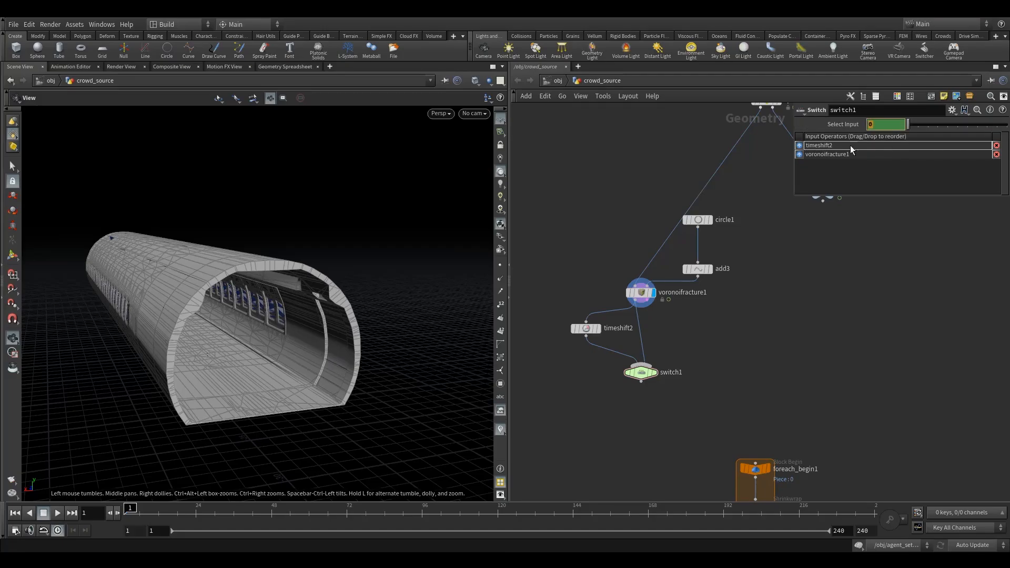
# Display the Switch node and play the timeline past frame 100 to check the input change.
pyautogui.click(648, 374)
pyautogui.click(658, 357)
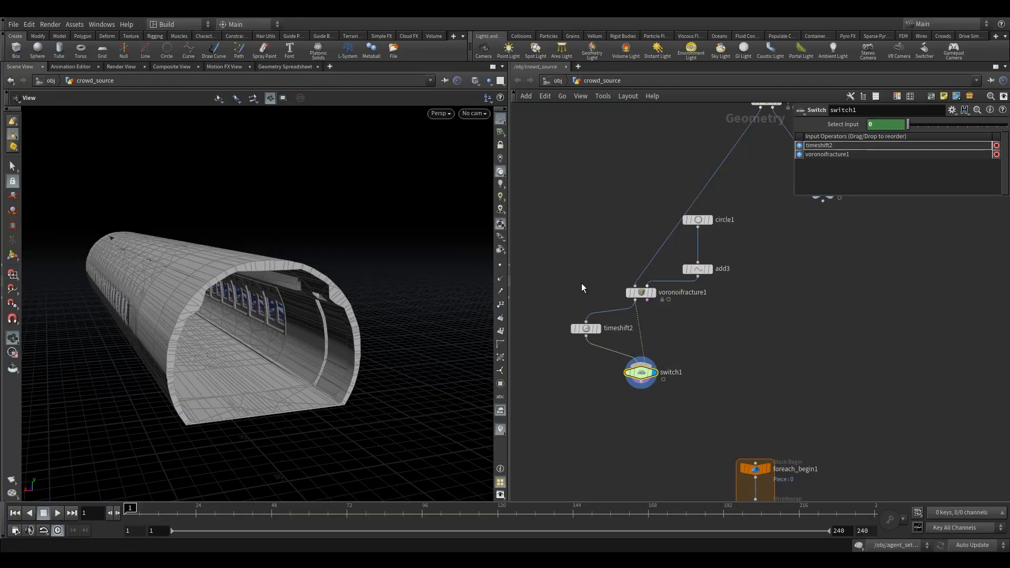
pyautogui.click(57, 514)
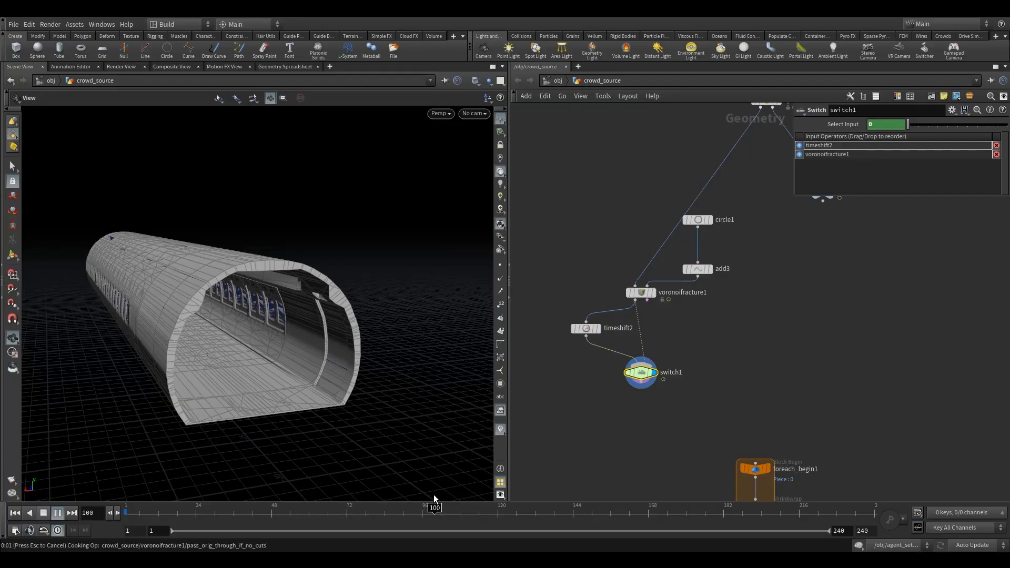
pyautogui.click(44, 518)
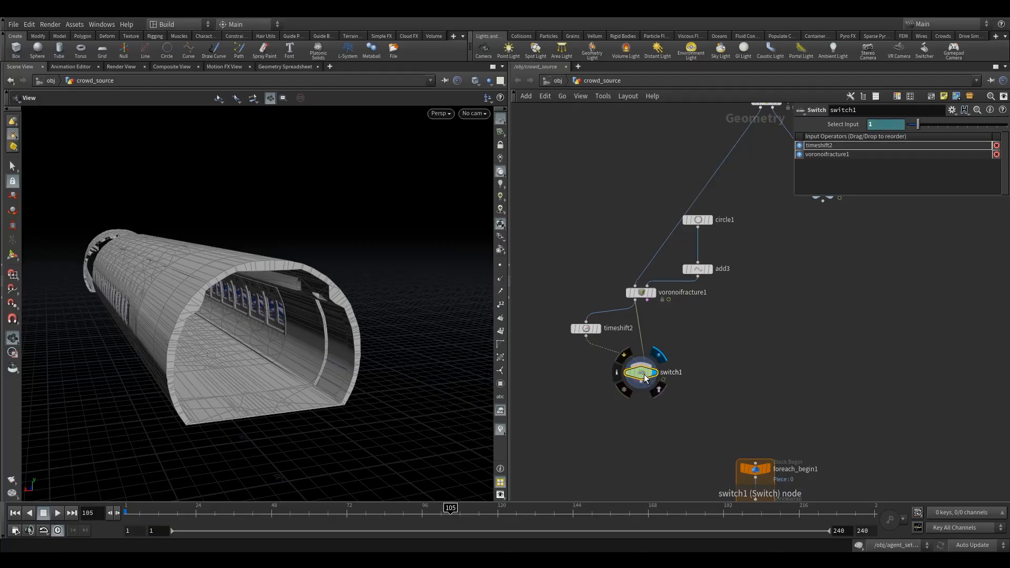
# Return to frame 1 and add a Merge node that combines the Switch output with the null's geometry.
pyautogui.moveTo(642, 375); pyautogui.dragTo(642, 372)
pyautogui.scroll(-5, 700, 345)
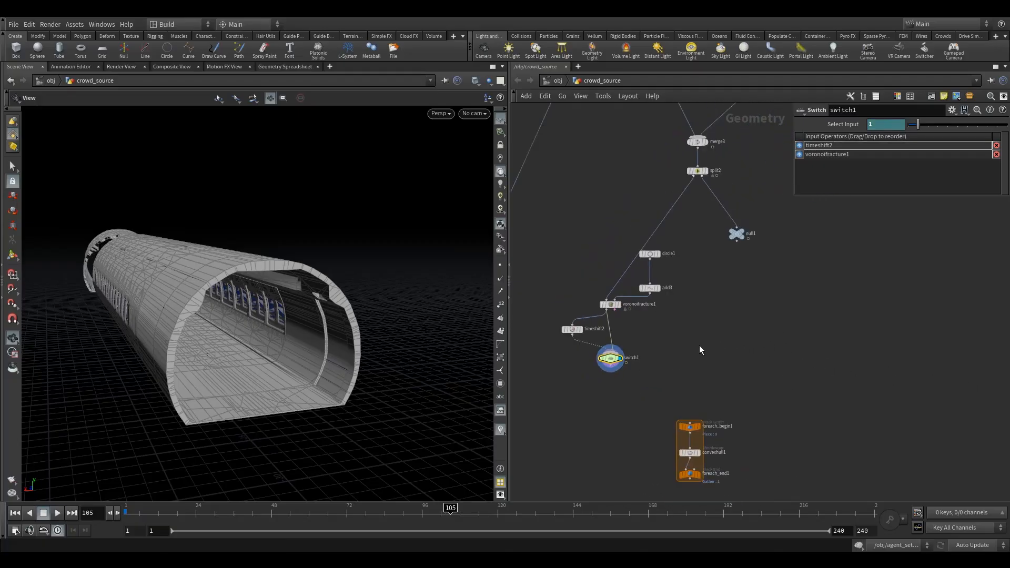
pyautogui.press('Tab')
pyautogui.write('mer')
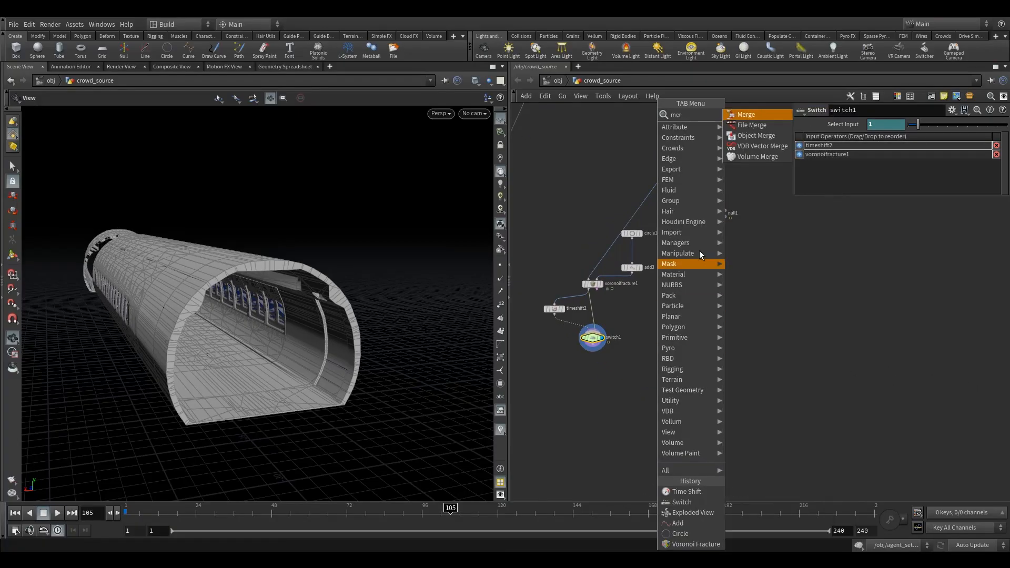
pyautogui.click(747, 117)
pyautogui.click(652, 371)
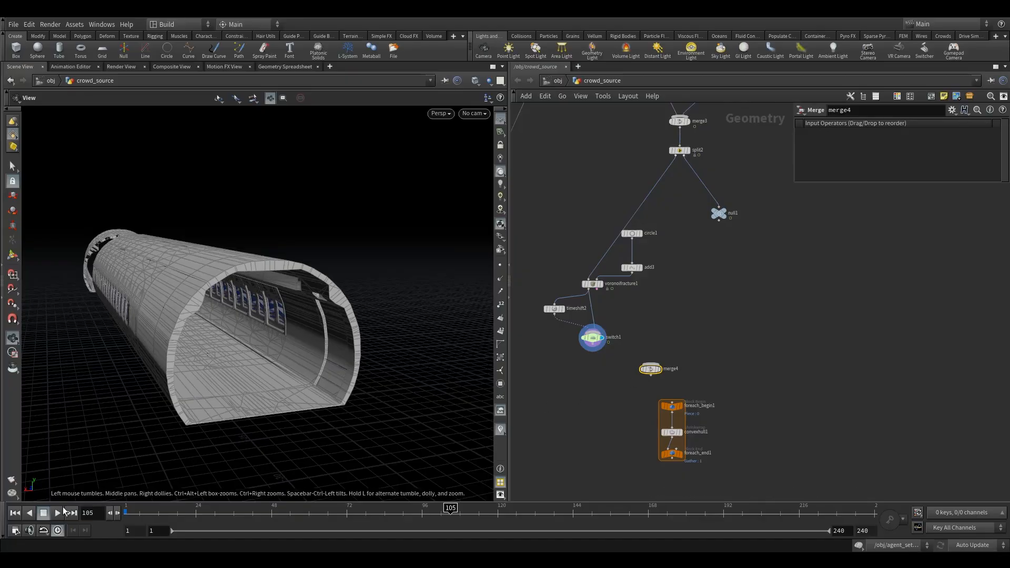
pyautogui.click(16, 514)
pyautogui.moveTo(592, 351); pyautogui.dragTo(651, 364)
pyautogui.moveTo(725, 252); pyautogui.dragTo(676, 357)
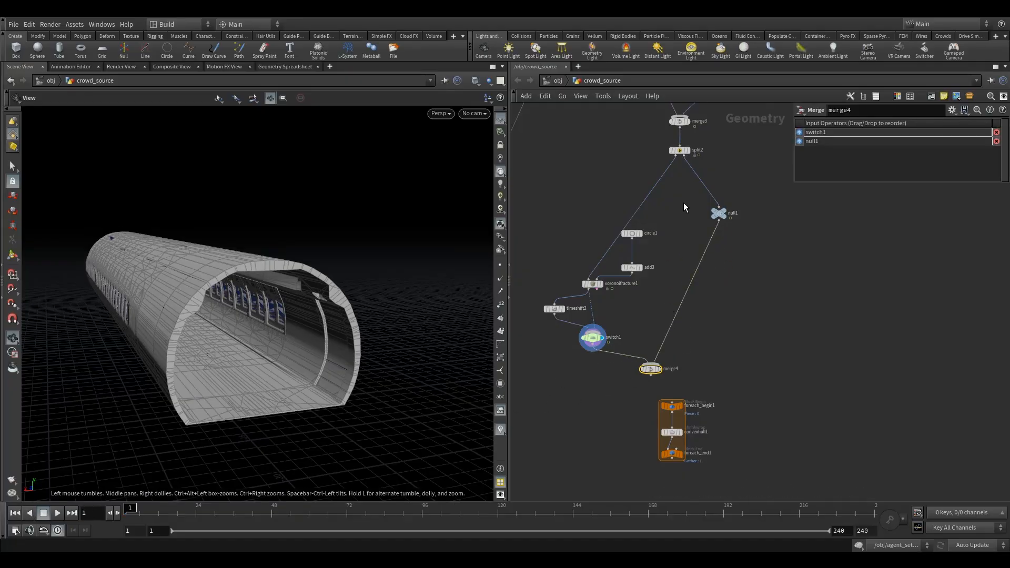
# Delete the null feeding the new Merge and tidy the fracture nodes and the wire bypassing them.
pyautogui.click(719, 213)
pyautogui.press('Delete')
pyautogui.moveTo(562, 194); pyautogui.dragTo(594, 294)
pyautogui.click(630, 195)
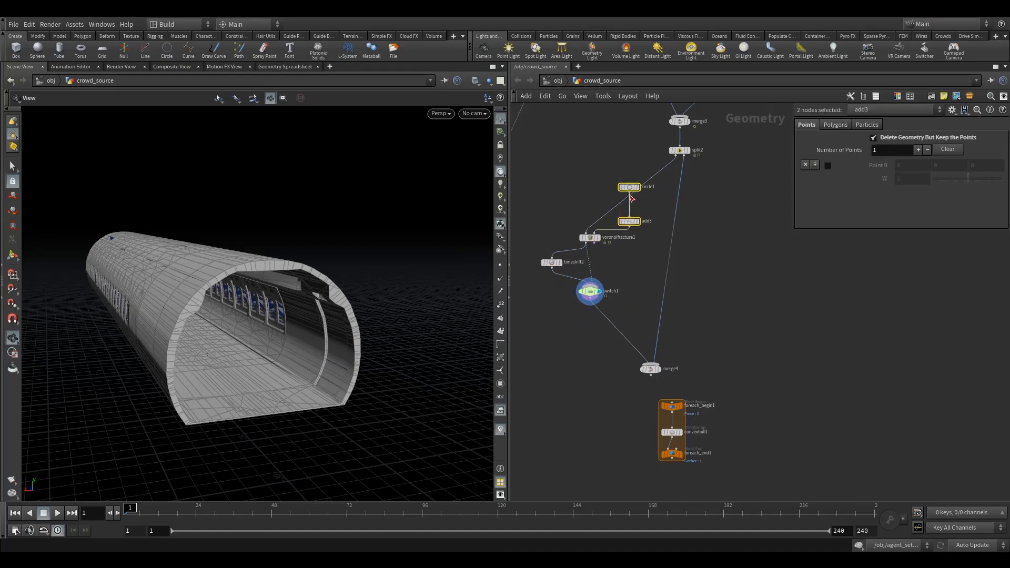
pyautogui.moveTo(631, 199); pyautogui.dragTo(748, 261)
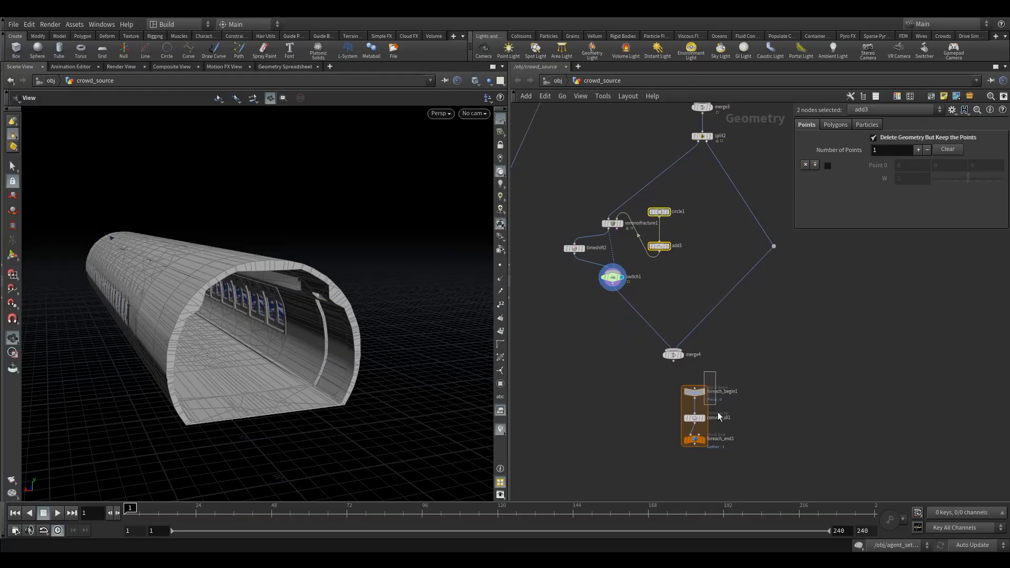
# Move the for-each convex hull block away from the new Merge into empty network space.
pyautogui.moveTo(718, 412); pyautogui.dragTo(692, 438)
pyautogui.moveTo(699, 396); pyautogui.dragTo(834, 384)
pyautogui.moveTo(774, 349); pyautogui.dragTo(784, 386)
pyautogui.moveTo(842, 391); pyautogui.dragTo(856, 391, button='middle')
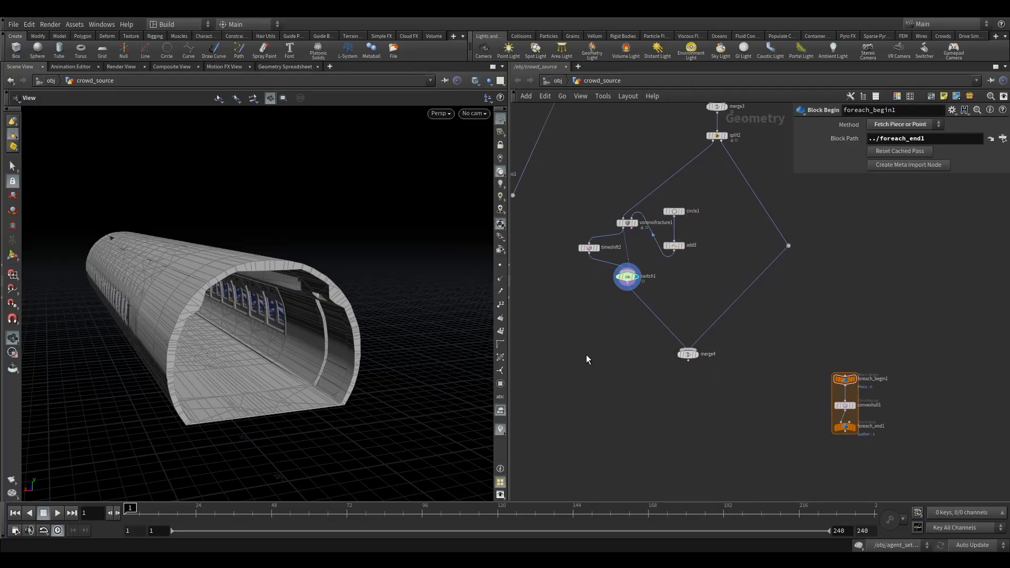
# Move the crowd source chain, its Object Merge and the DOP network lower in the node network.
pyautogui.scroll(-2, 709, 351)
pyautogui.moveTo(585, 355); pyautogui.dragTo(611, 356, button='middle')
pyautogui.scroll(-3, 567, 416)
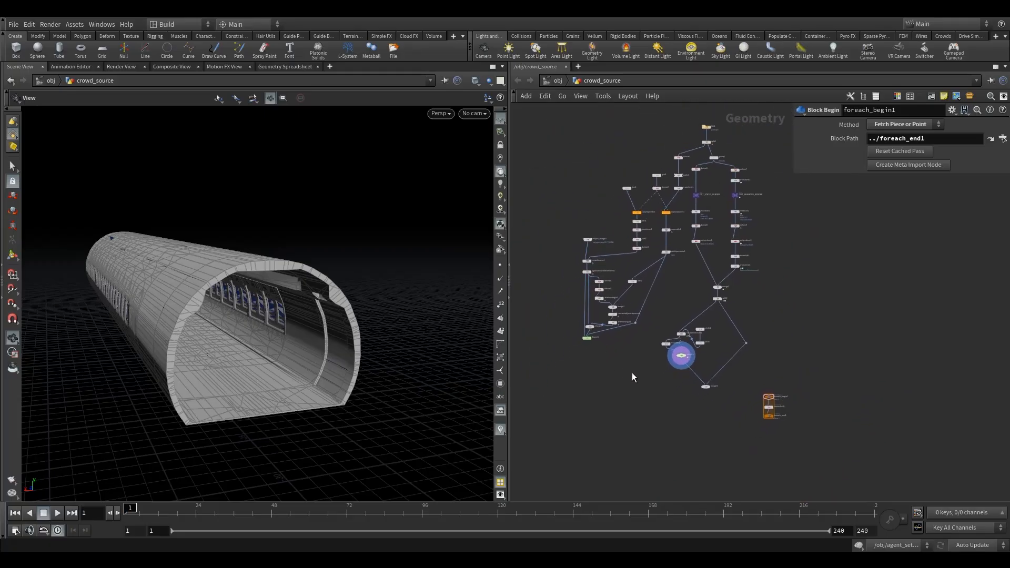
pyautogui.moveTo(633, 373); pyautogui.dragTo(588, 327)
pyautogui.click(587, 241)
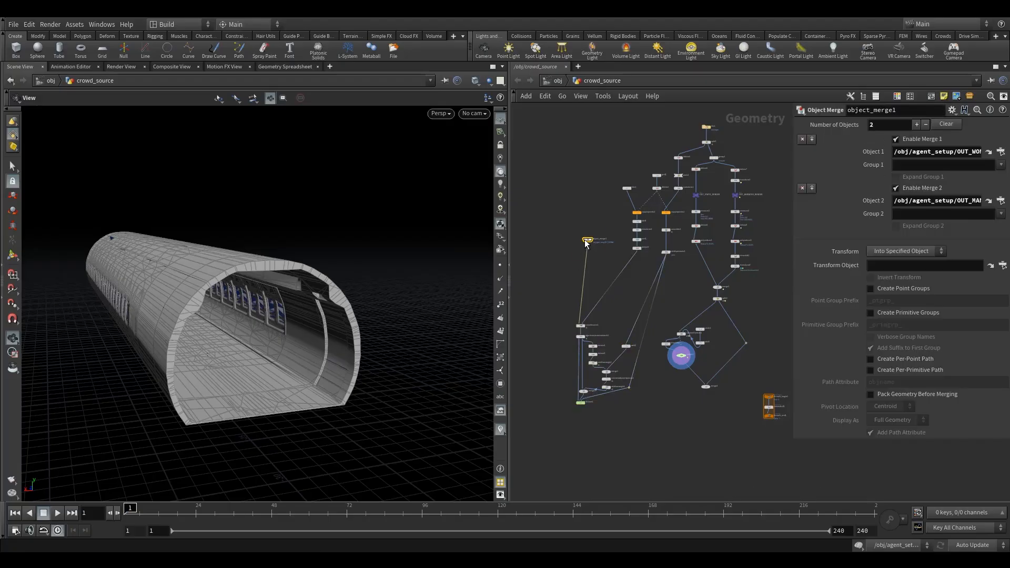
pyautogui.moveTo(586, 243); pyautogui.dragTo(593, 372)
pyautogui.scroll(5, 639, 383)
pyautogui.moveTo(581, 333); pyautogui.dragTo(583, 416)
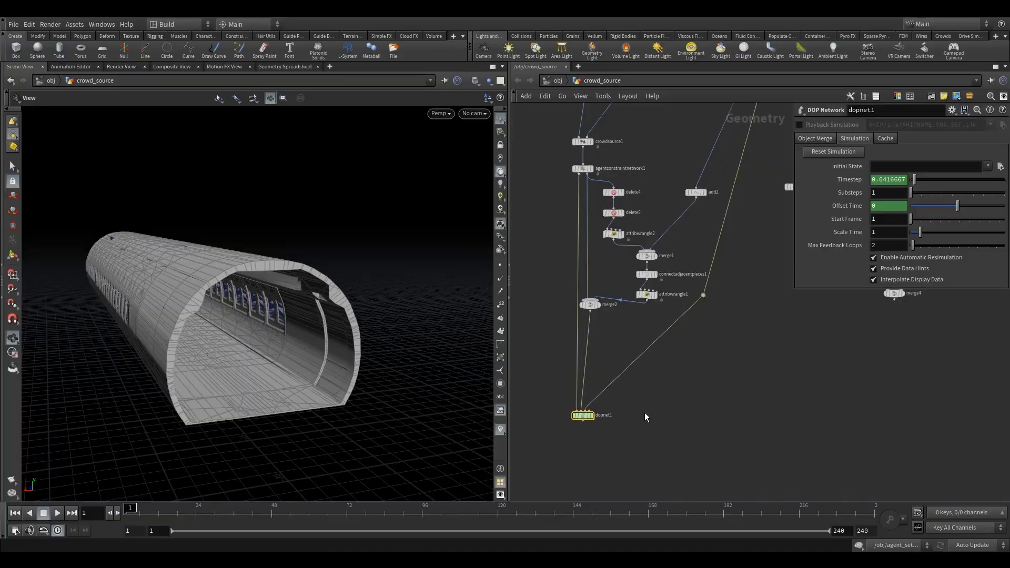
# Add another Merge combining the shell merge with the attribpromote1 branch feeding the DOP network, and display it.
pyautogui.moveTo(687, 391); pyautogui.dragTo(617, 420, button='middle')
pyautogui.scroll(-4, 617, 420)
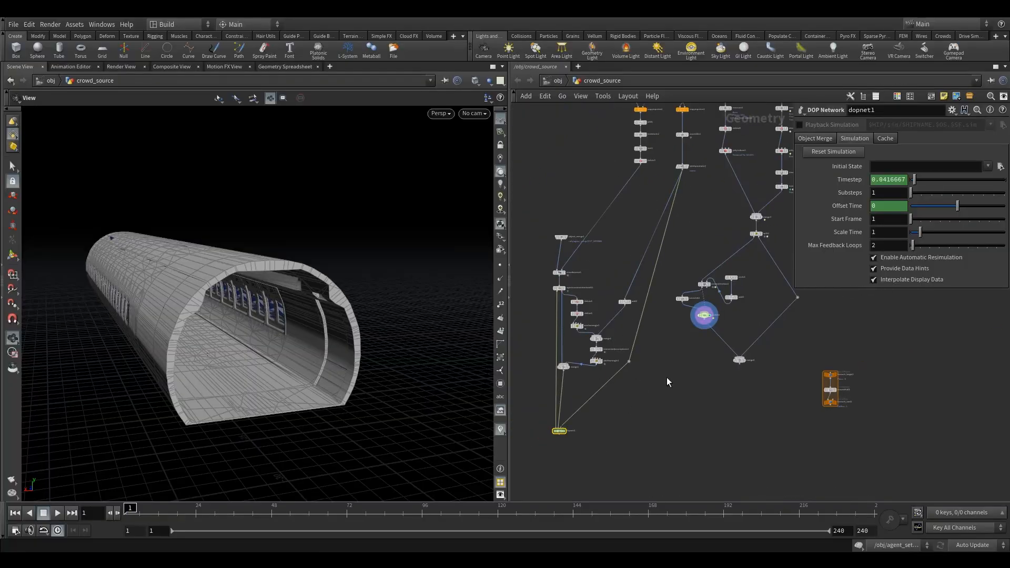
pyautogui.press('Tab')
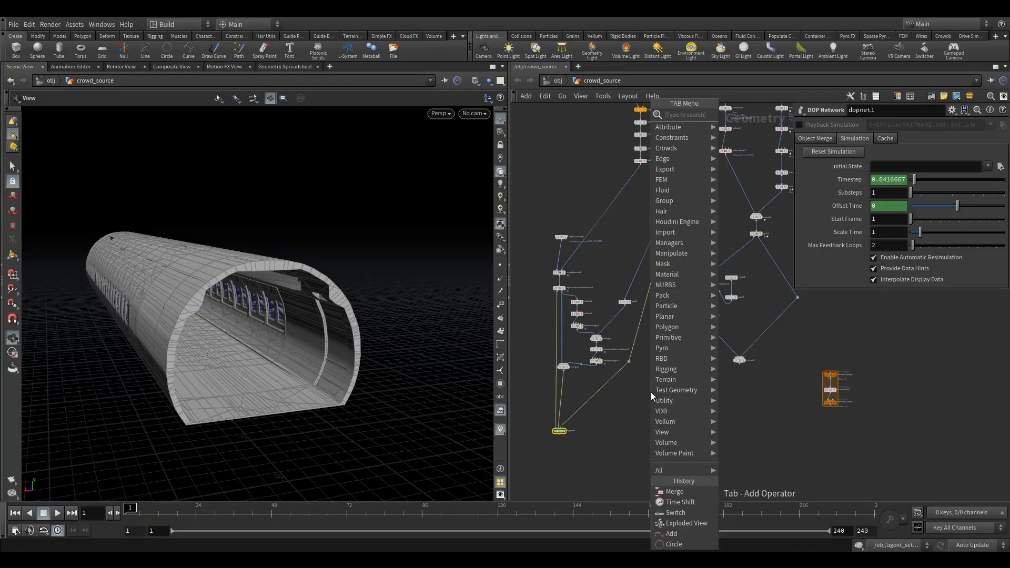
pyautogui.write('me')
pyautogui.click(741, 126)
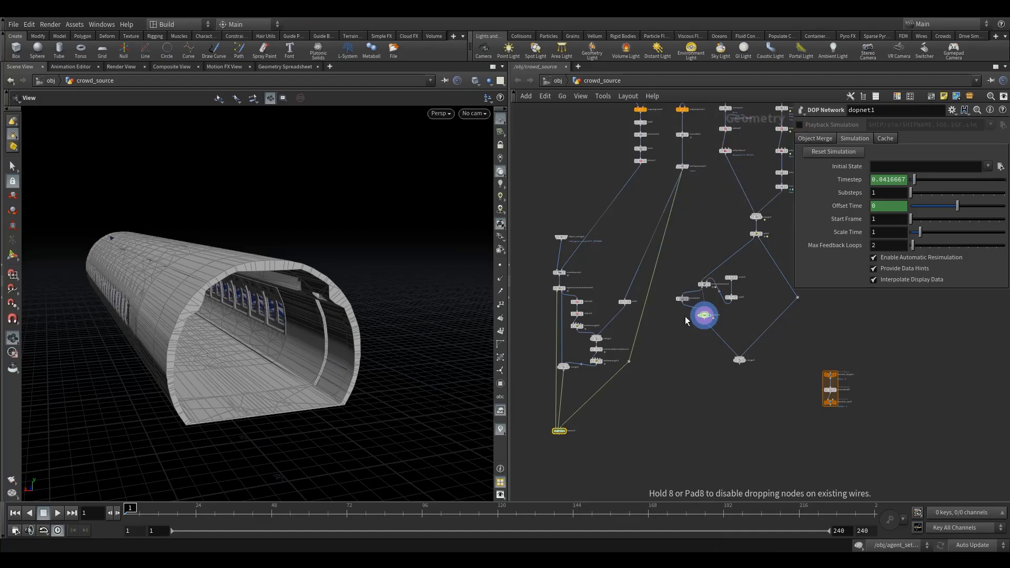
pyautogui.click(657, 391)
pyautogui.moveTo(740, 364); pyautogui.dragTo(653, 387)
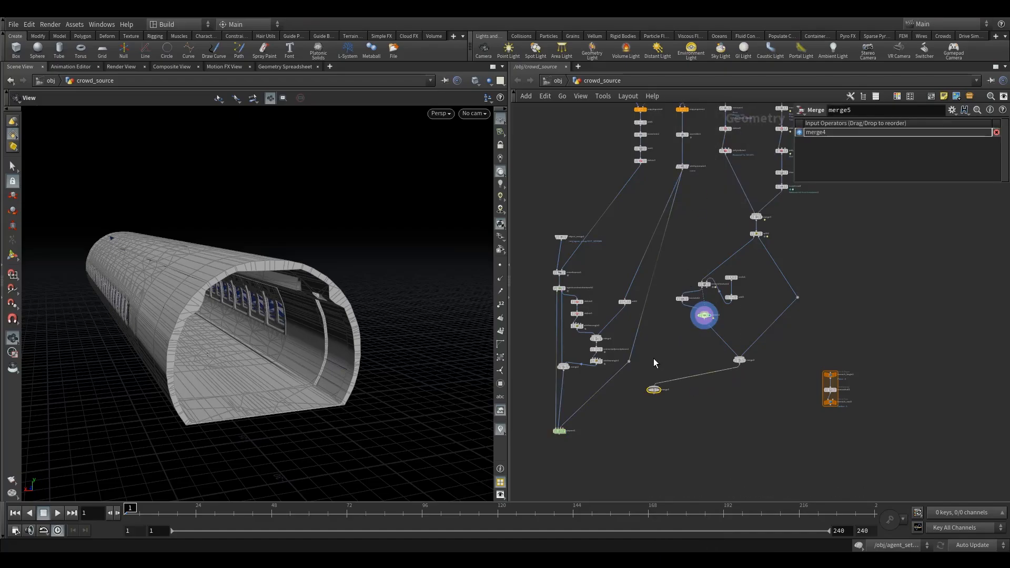
pyautogui.scroll(3, 638, 375)
pyautogui.moveTo(610, 348); pyautogui.dragTo(663, 401)
pyautogui.click(672, 407)
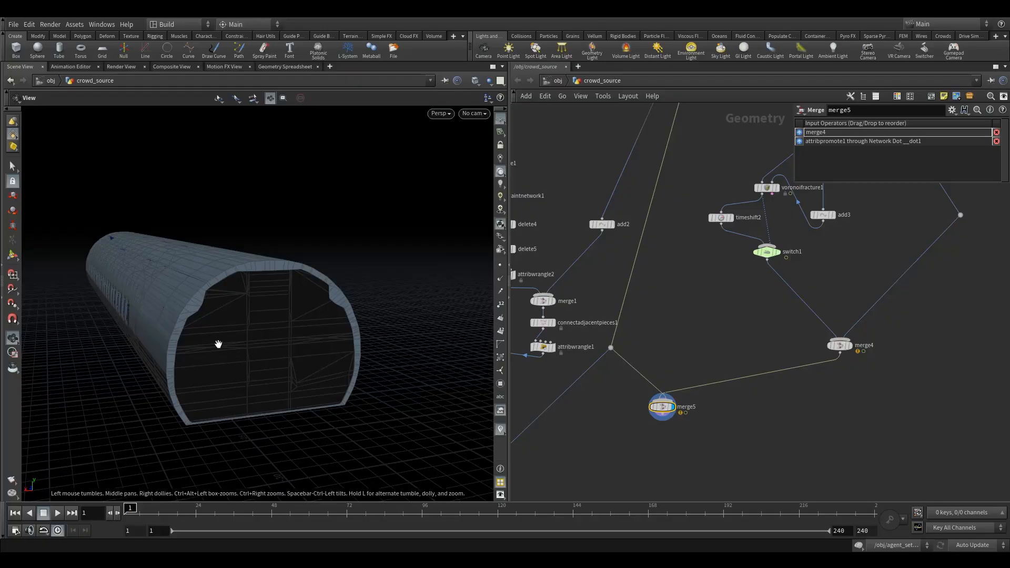
# Examine the merged geometry around the shell windows and the seat rows inside the cabin.
pyautogui.moveTo(219, 345); pyautogui.dragTo(212, 379)
pyautogui.scroll(10, 115, 352)
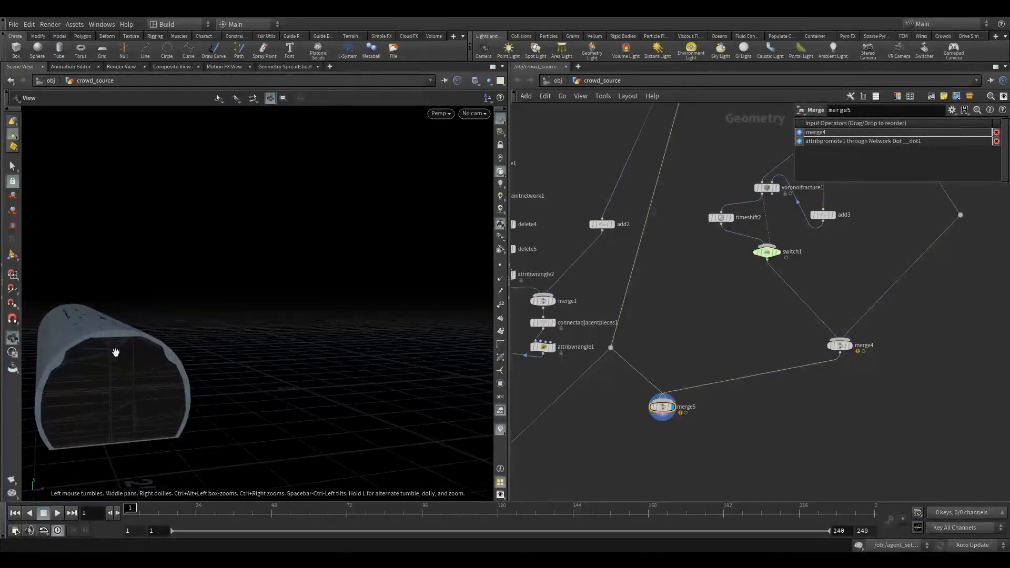
pyautogui.scroll(-2, 273, 345)
pyautogui.click(501, 431)
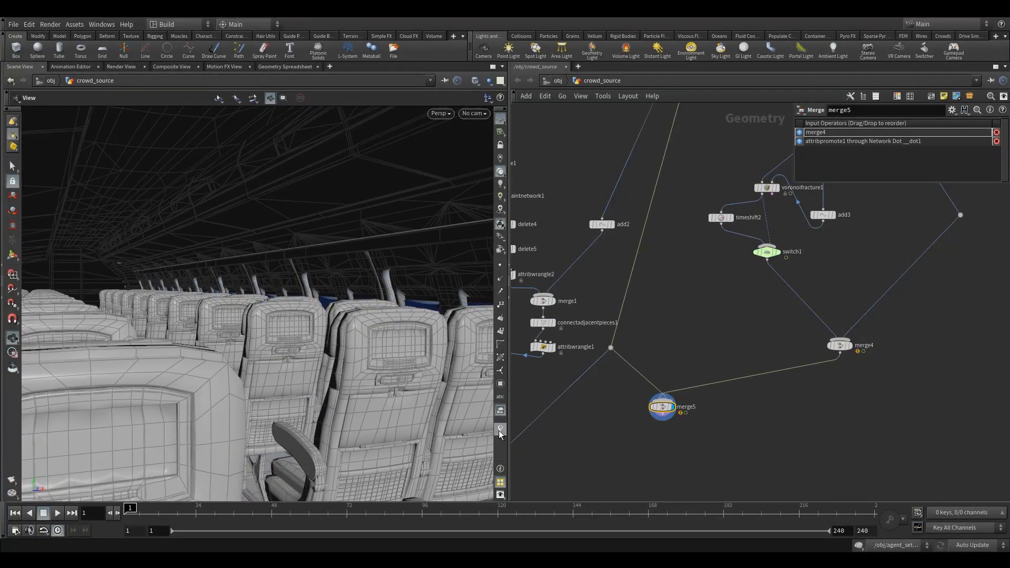
pyautogui.moveTo(361, 387); pyautogui.dragTo(282, 422, button='right')
pyautogui.moveTo(345, 413); pyautogui.dragTo(292, 426)
pyautogui.moveTo(127, 411); pyautogui.dragTo(177, 380, button='middle')
pyautogui.moveTo(177, 380); pyautogui.dragTo(386, 365, button='right')
pyautogui.moveTo(265, 392); pyautogui.dragTo(322, 379)
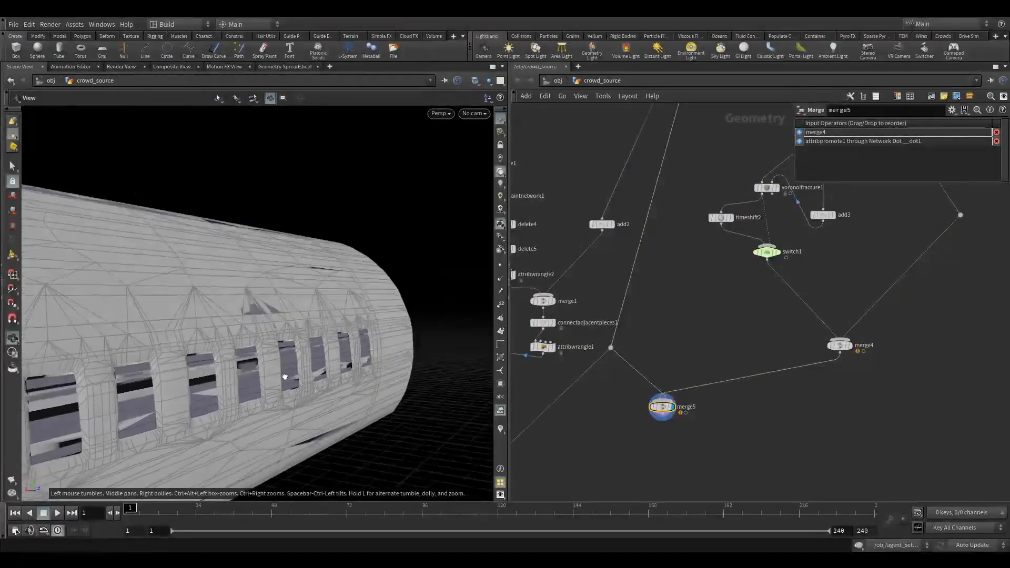
pyautogui.moveTo(265, 387); pyautogui.dragTo(333, 365, button='right')
pyautogui.moveTo(151, 399); pyautogui.dragTo(209, 389, button='middle')
pyautogui.moveTo(209, 388); pyautogui.dragTo(163, 395)
pyautogui.moveTo(163, 396); pyautogui.dragTo(205, 400, button='right')
pyautogui.moveTo(206, 399); pyautogui.dragTo(158, 400)
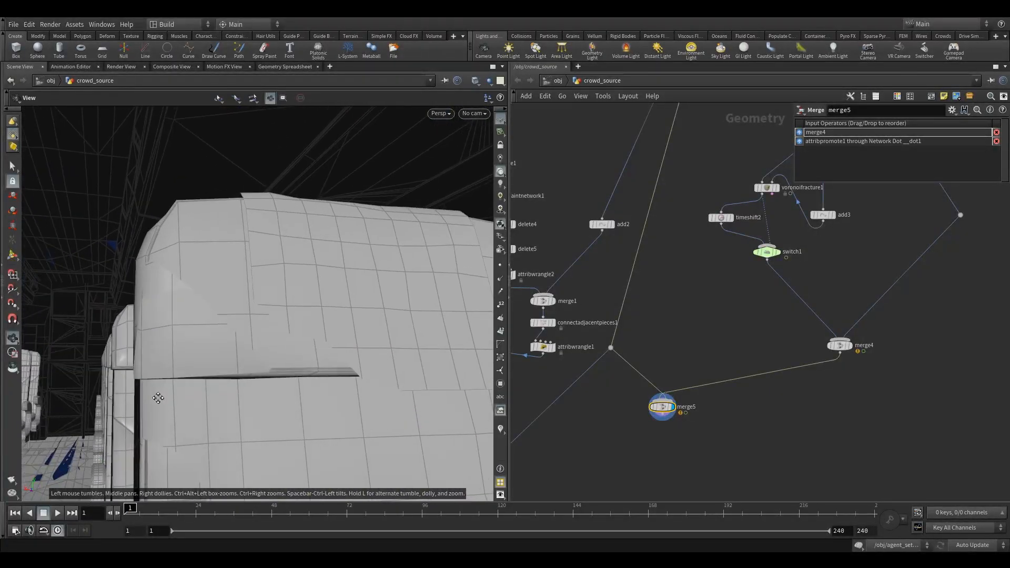
pyautogui.moveTo(226, 392); pyautogui.dragTo(182, 407, button='right')
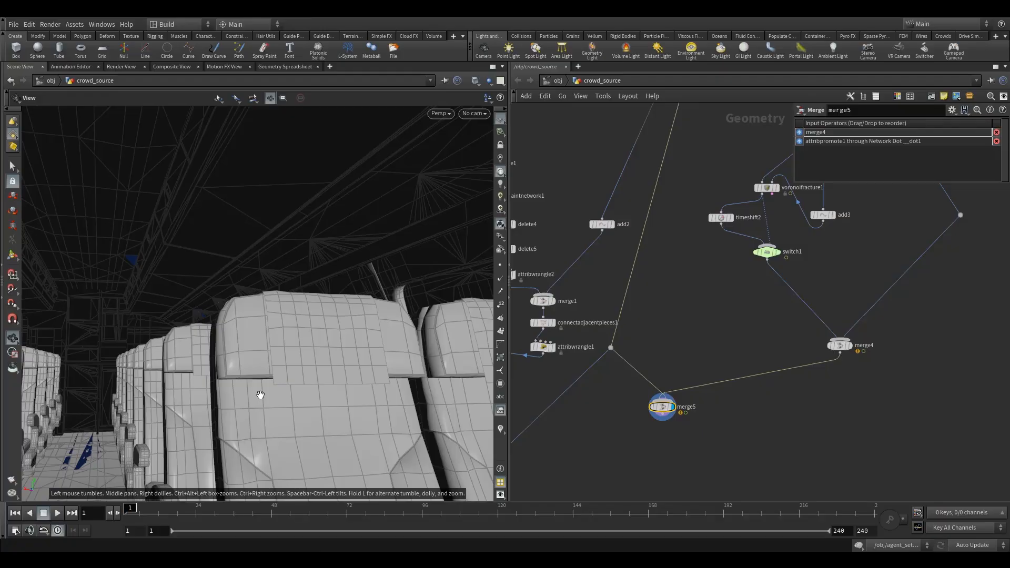
pyautogui.moveTo(263, 394); pyautogui.dragTo(277, 377, button='middle')
pyautogui.moveTo(277, 377); pyautogui.dragTo(267, 381)
pyautogui.moveTo(257, 394); pyautogui.dragTo(258, 398)
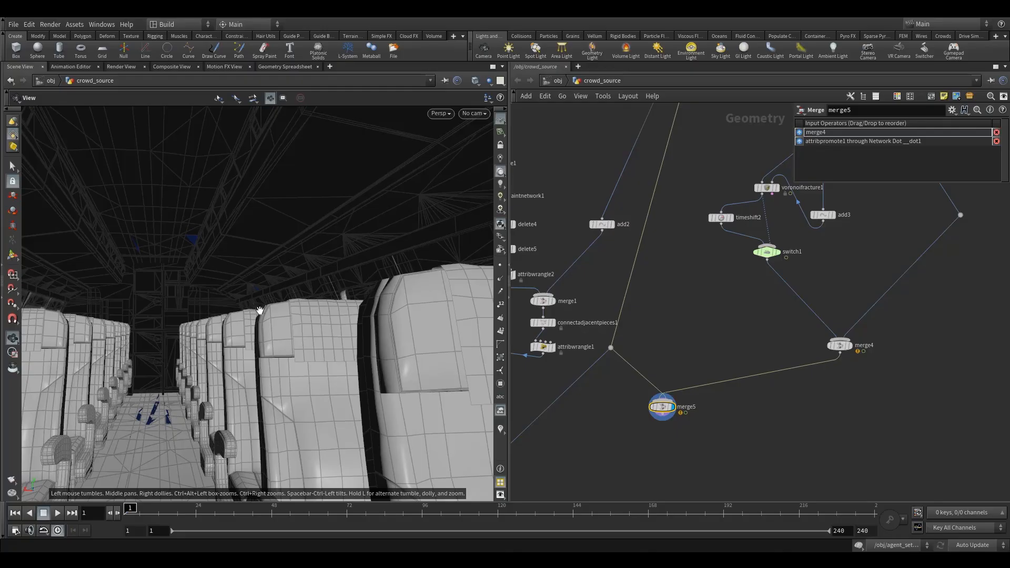
pyautogui.moveTo(258, 308); pyautogui.dragTo(179, 343)
pyautogui.scroll(-5, 180, 343)
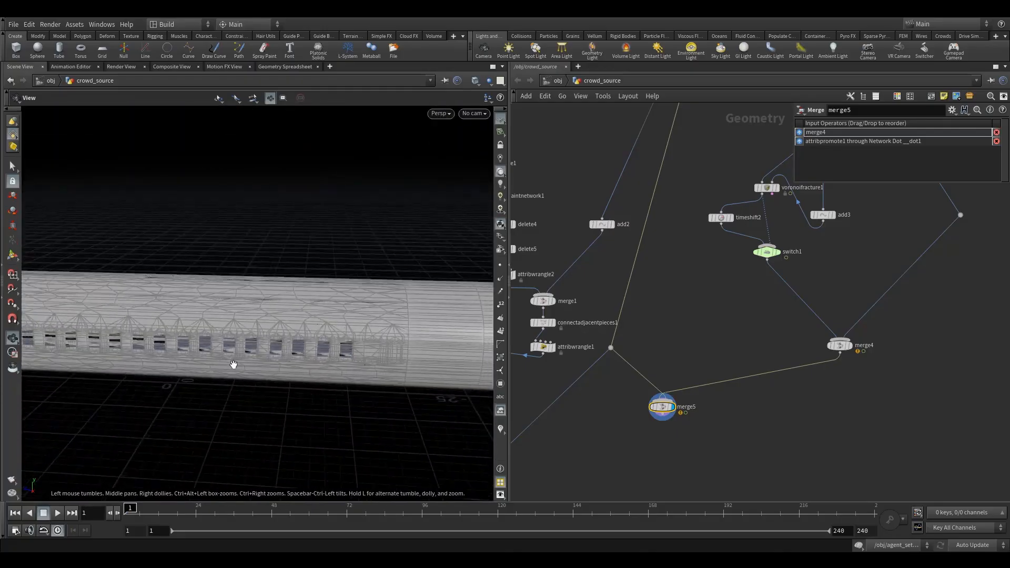
# Display the Merge node that combines the switched fracture with the split geometry.
pyautogui.moveTo(741, 357); pyautogui.dragTo(619, 399, button='middle')
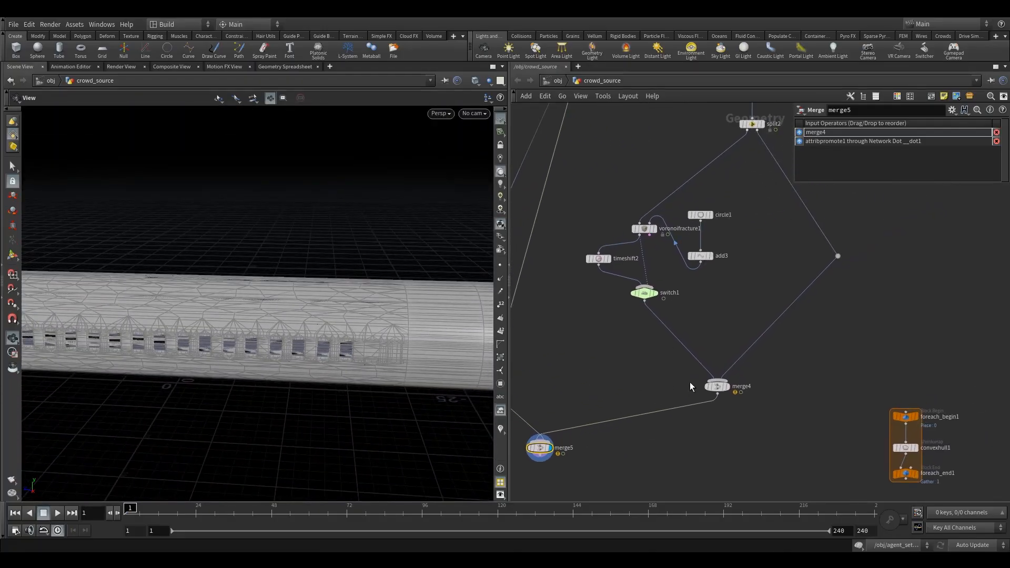
pyautogui.click(717, 387)
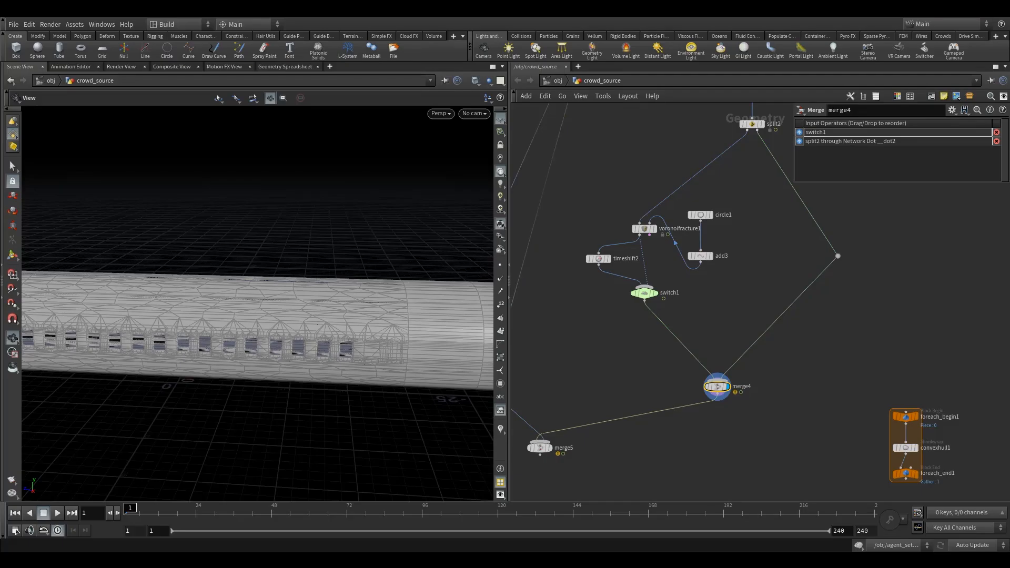
pyautogui.click(707, 462)
# Check the Initial Object Type options of the RBD Packed Object inside the DOP network and return to the crowd_source level.
pyautogui.moveTo(571, 388); pyautogui.dragTo(655, 378, button='middle')
pyautogui.scroll(-4, 656, 378)
pyautogui.moveTo(580, 430); pyautogui.dragTo(611, 420, button='middle')
pyautogui.scroll(3, 598, 430)
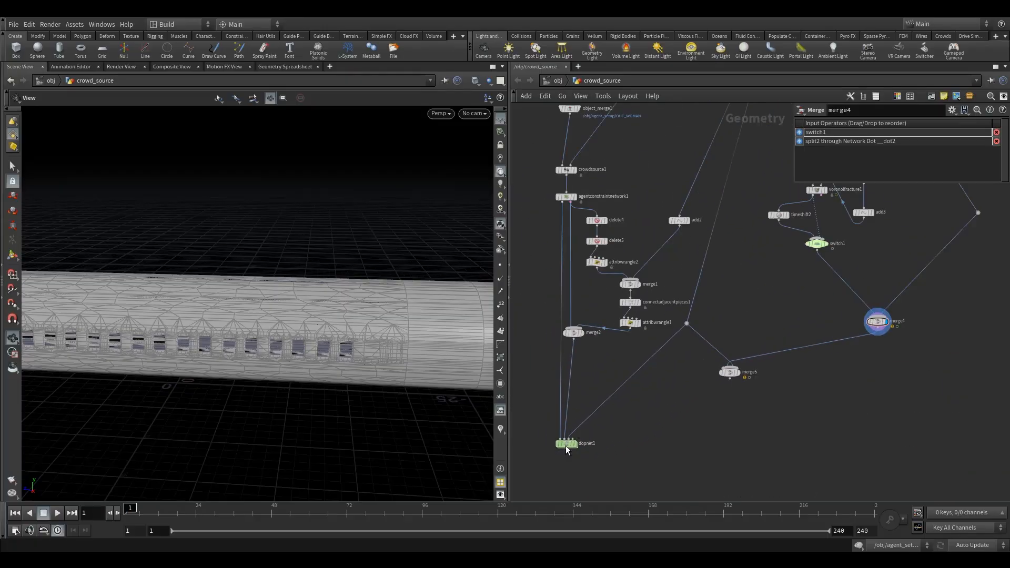
pyautogui.doubleClick(566, 445)
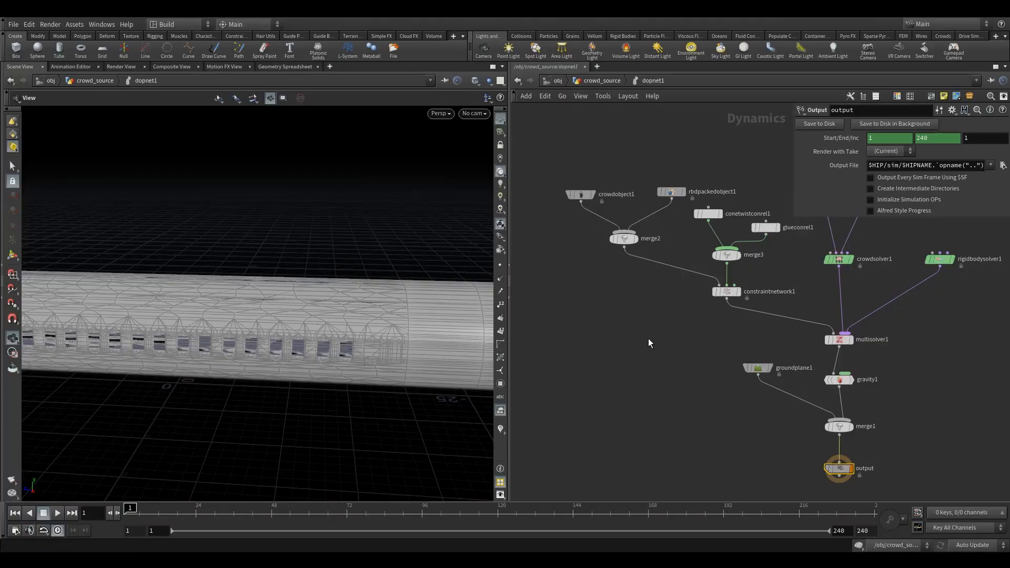
pyautogui.click(610, 291)
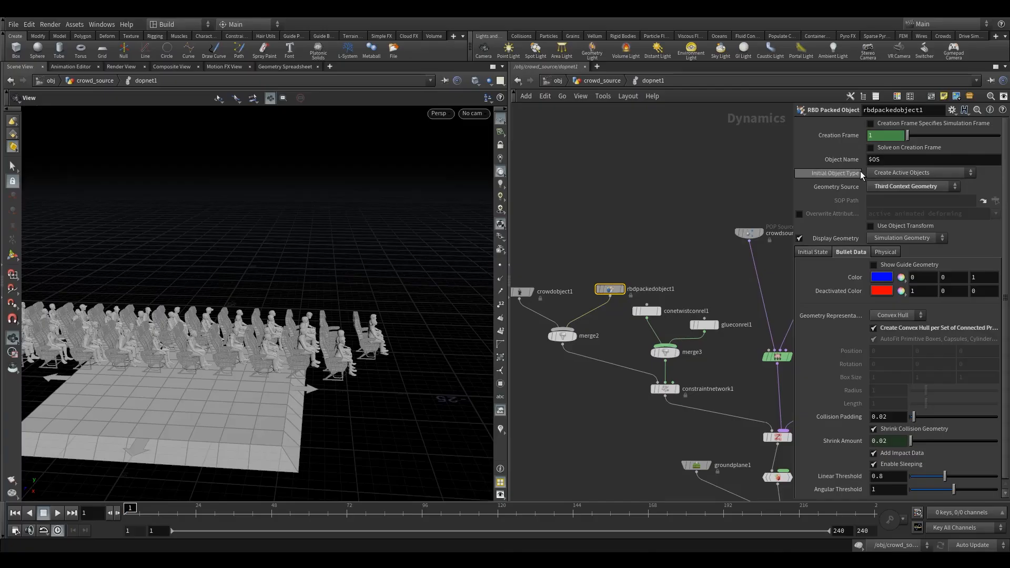
pyautogui.click(902, 172)
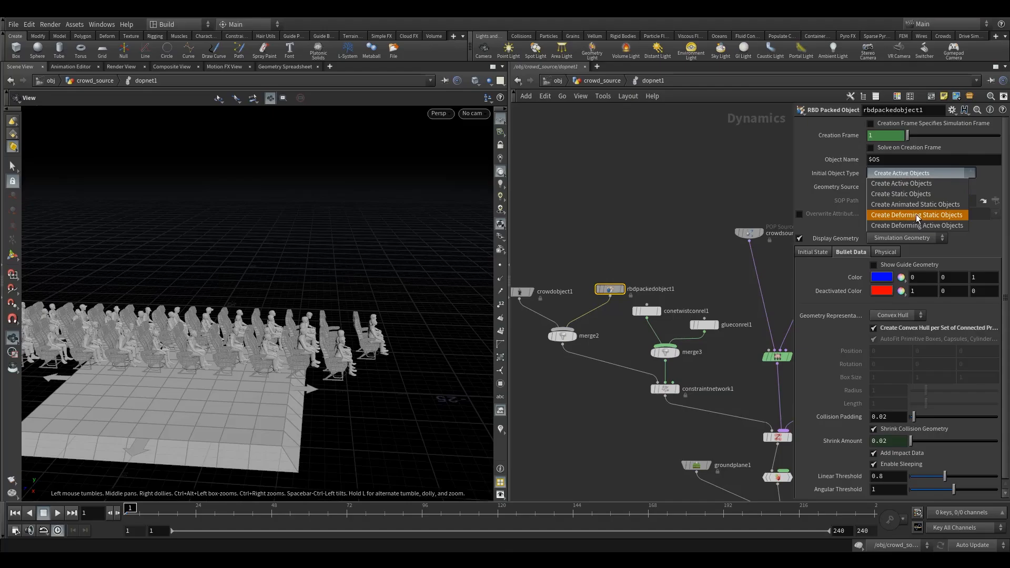
pyautogui.click(596, 216)
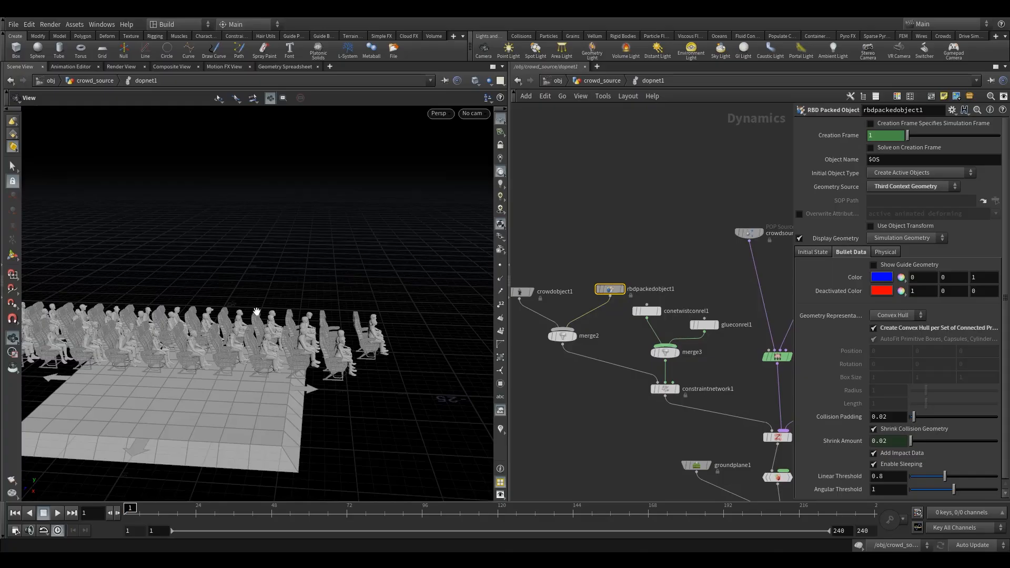
pyautogui.click(600, 81)
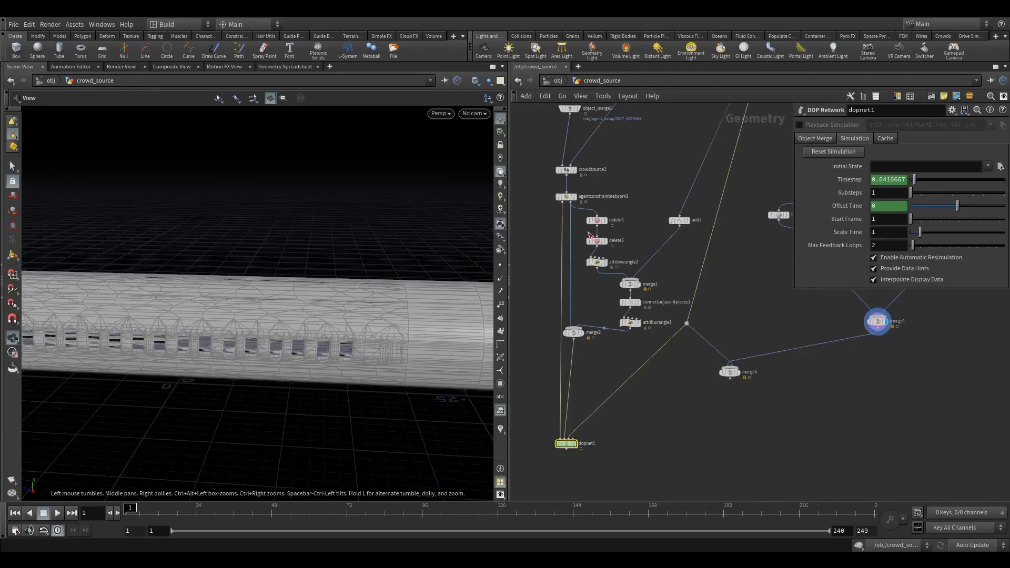
# Insert an Assemble node on the wire between merge4 and merge5, align it under merge4 and display it.
pyautogui.moveTo(603, 363); pyautogui.dragTo(586, 348, button='middle')
pyautogui.moveTo(706, 305); pyautogui.dragTo(686, 310, button='middle')
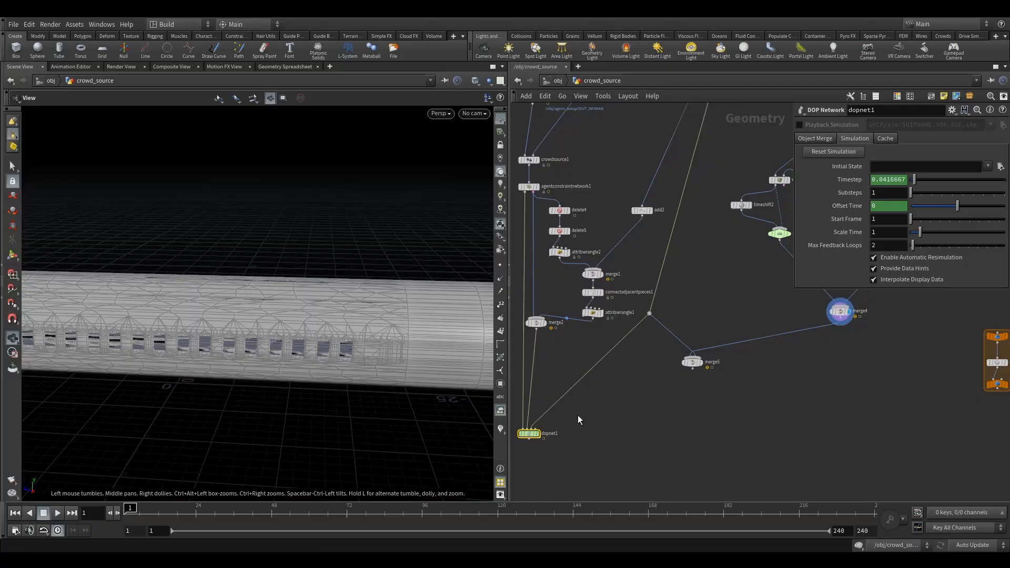
pyautogui.press('Tab')
pyautogui.press('Escape')
pyautogui.moveTo(935, 367); pyautogui.dragTo(818, 415, button='middle')
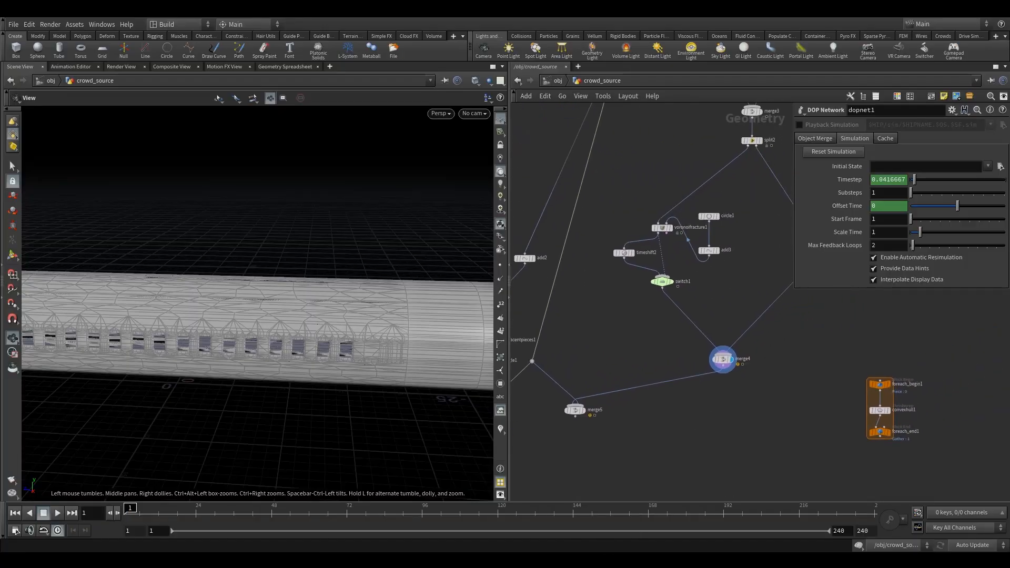
pyautogui.moveTo(915, 349); pyautogui.dragTo(862, 339, button='middle')
pyautogui.press('Tab')
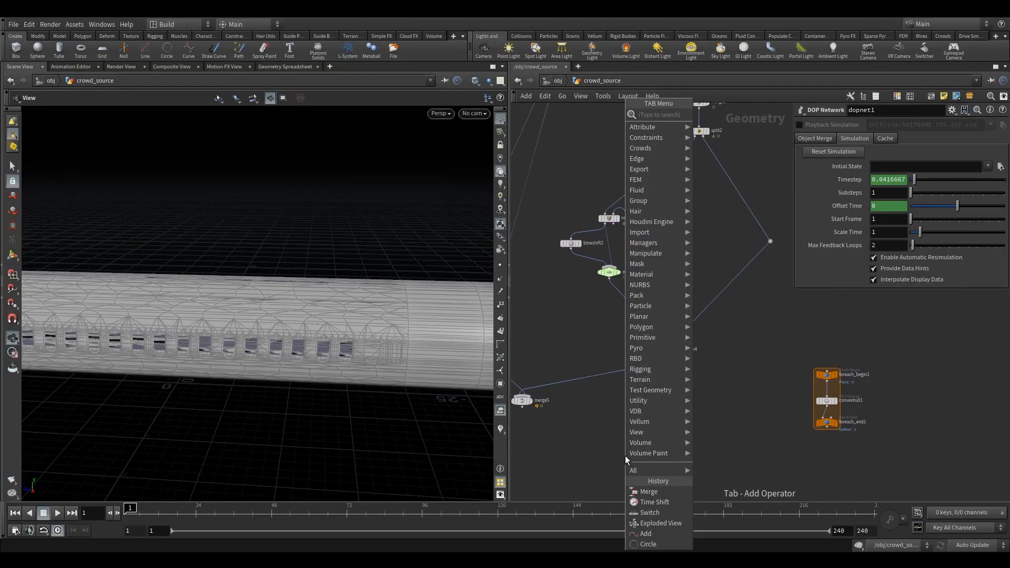
pyautogui.write('ass')
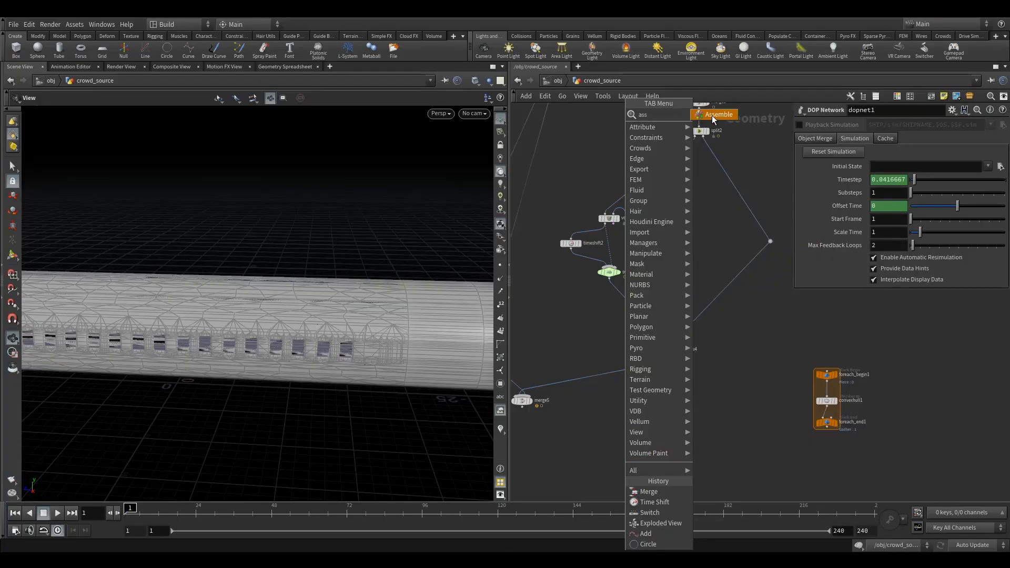
pyautogui.click(713, 115)
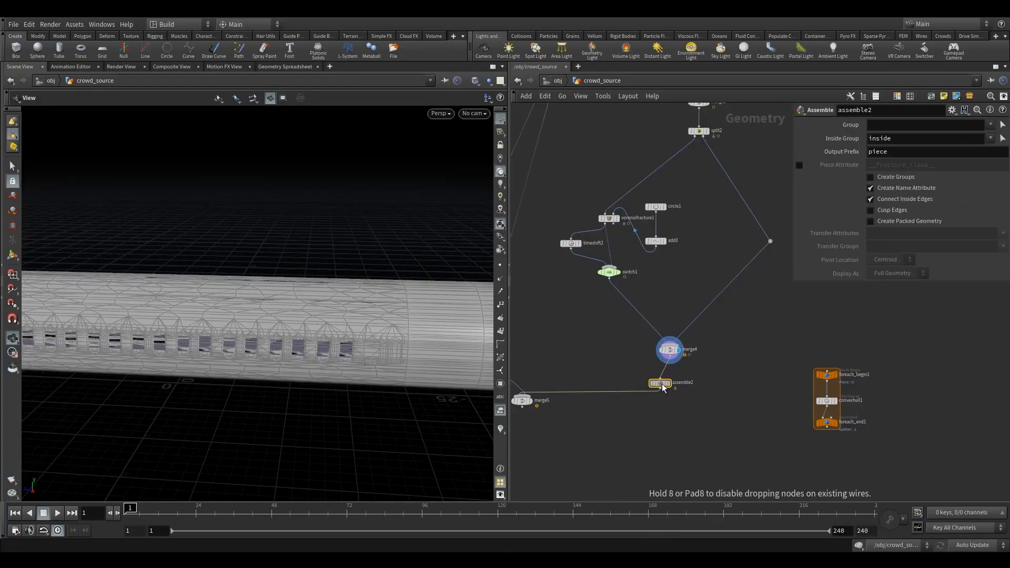
pyautogui.click(672, 386)
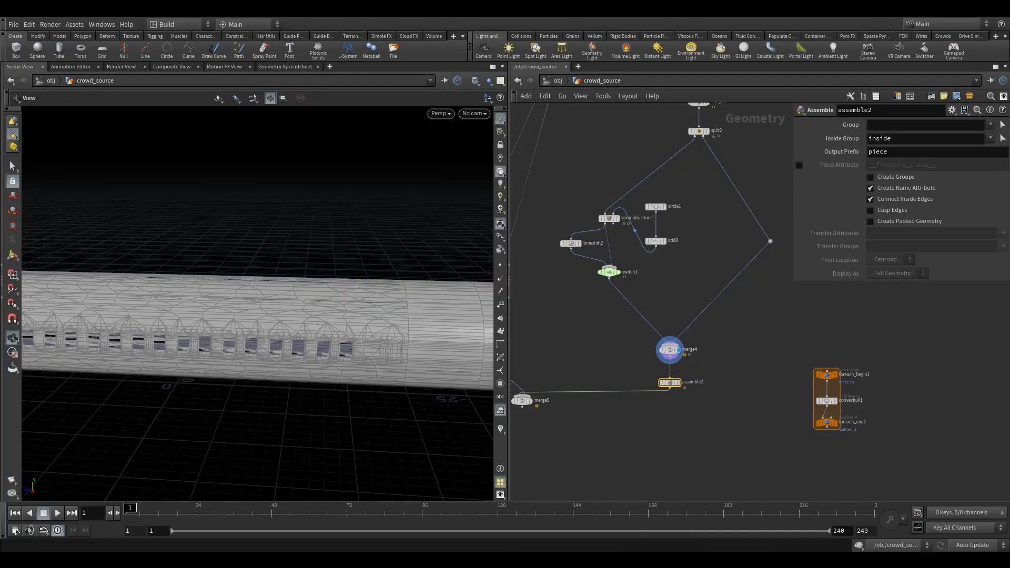
pyautogui.click(678, 383)
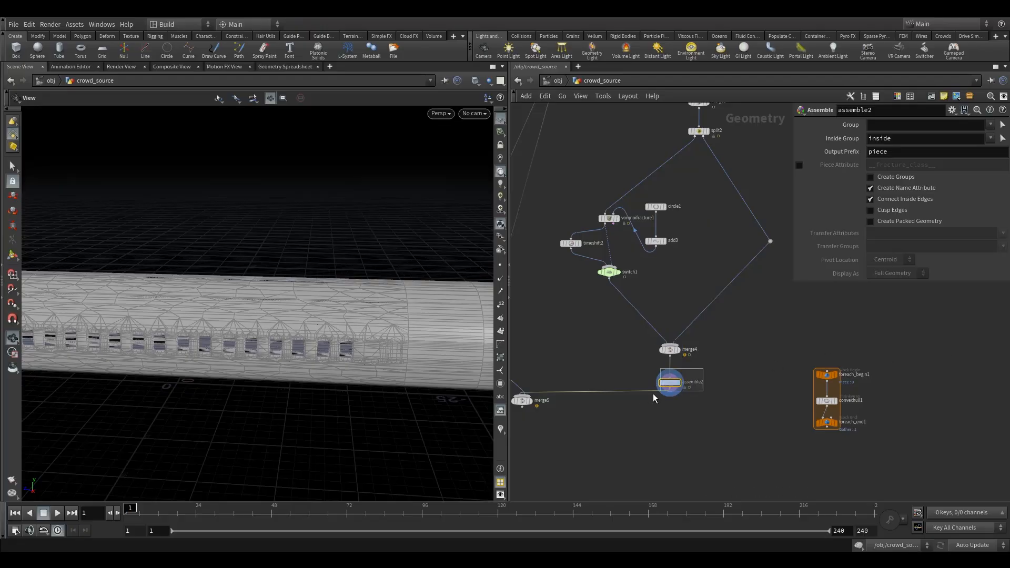
# Make the Assemble node create packed geometry with output prefix plane and transferred name attribute, and check its points in the geometry spreadsheet.
pyautogui.click(892, 154)
pyautogui.write('pla')
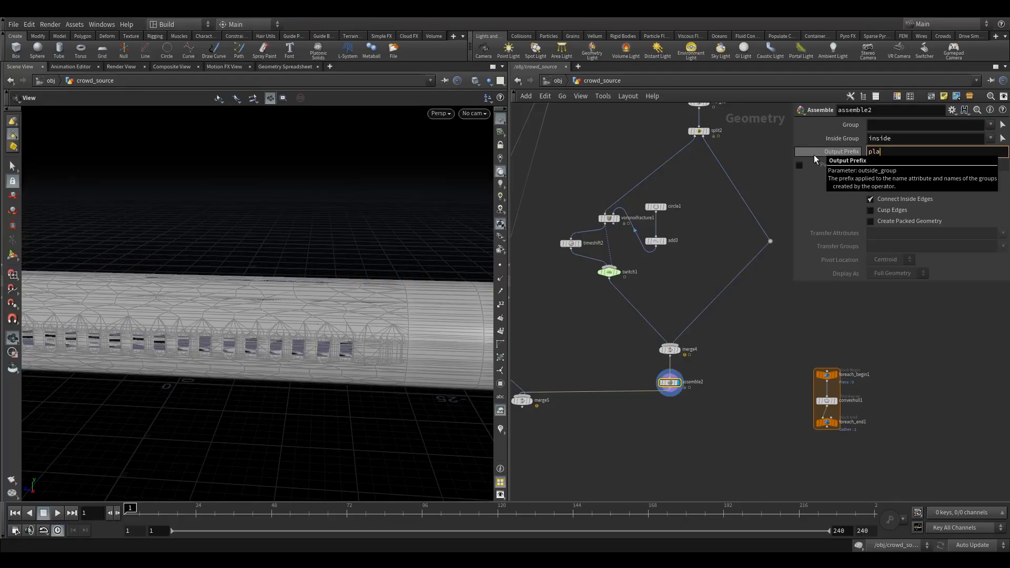
pyautogui.write('ne')
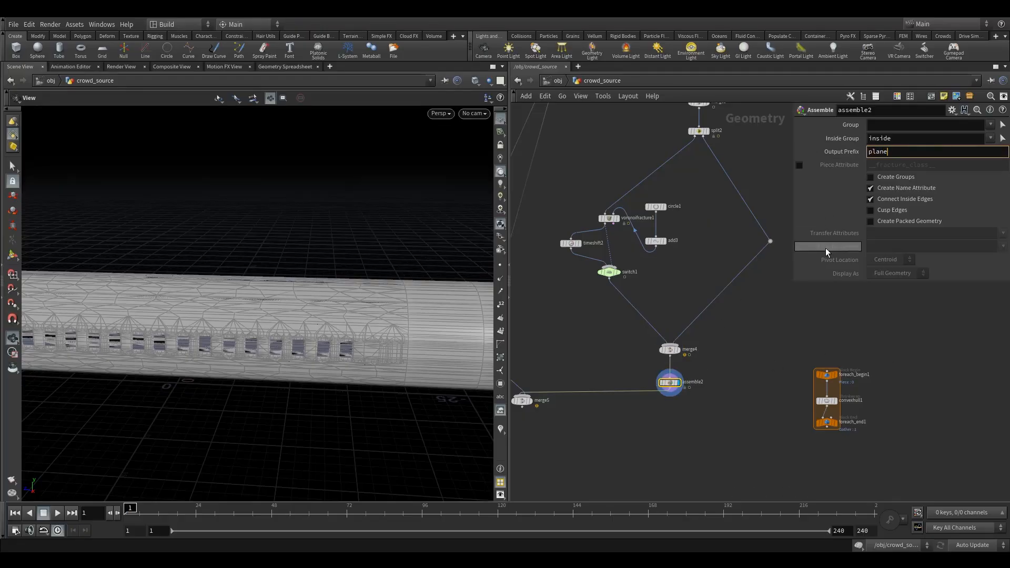
pyautogui.click(892, 226)
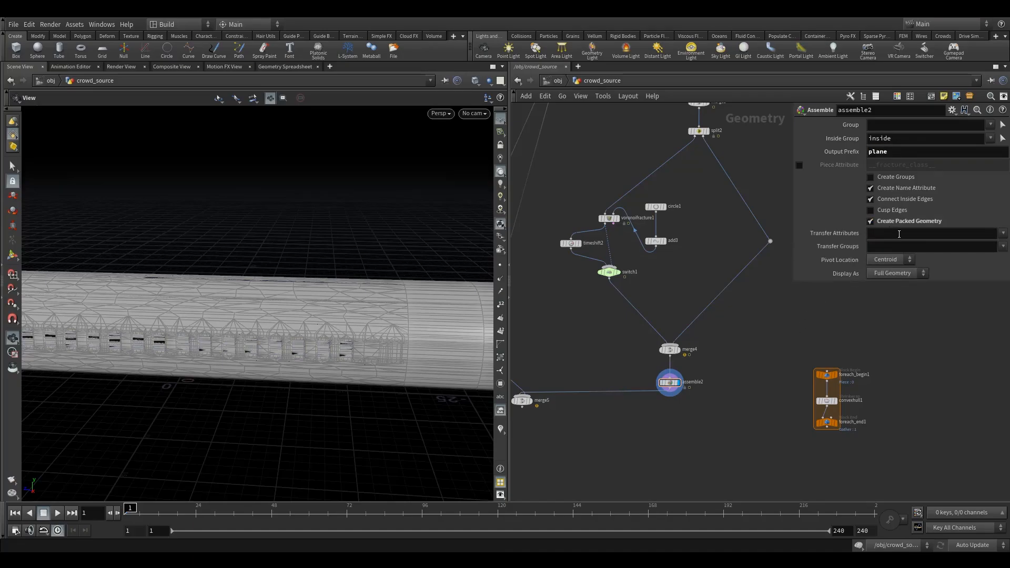
pyautogui.click(1004, 233)
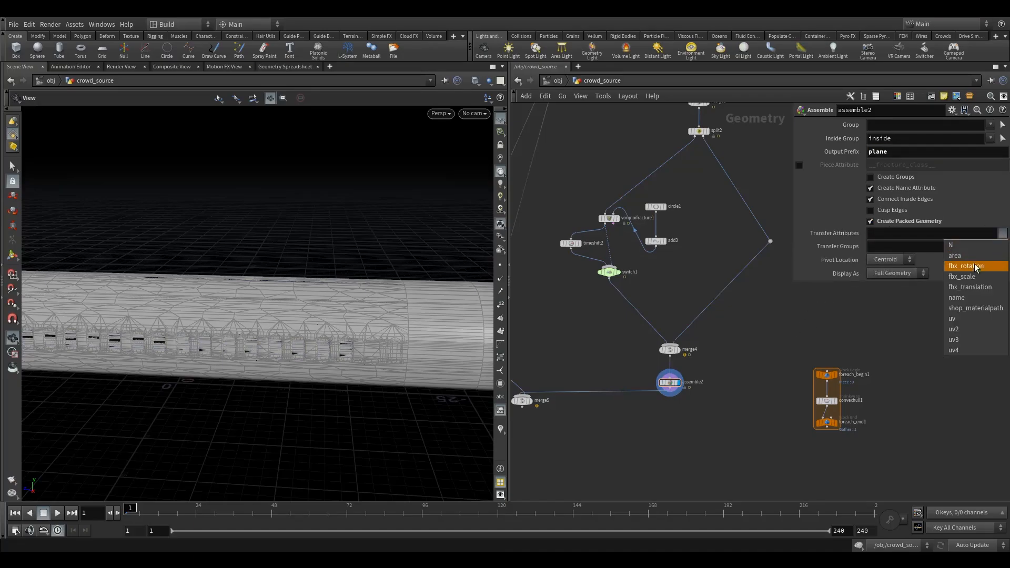
pyautogui.click(962, 301)
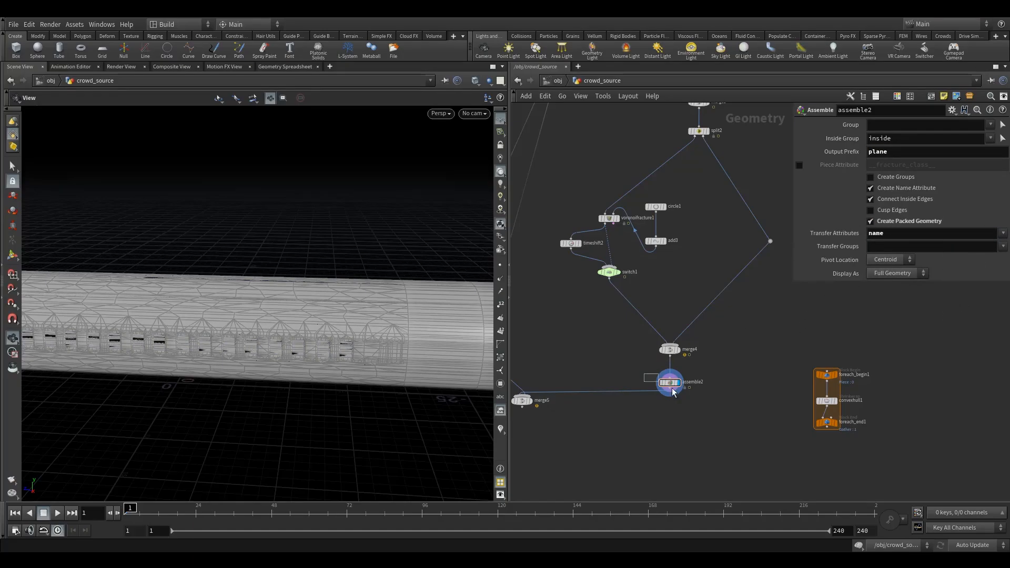
pyautogui.moveTo(689, 427); pyautogui.dragTo(721, 406, button='middle')
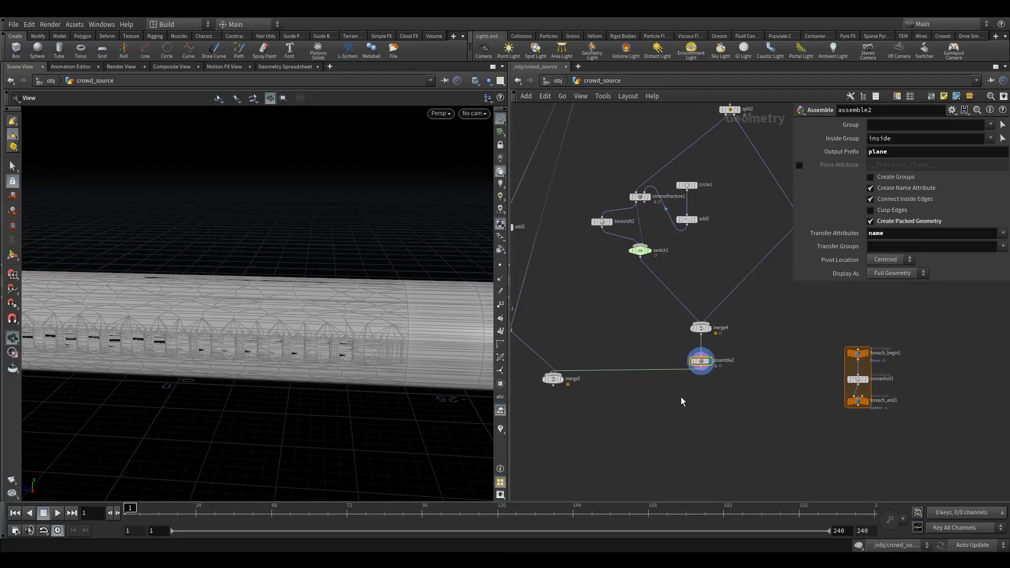
pyautogui.click(285, 66)
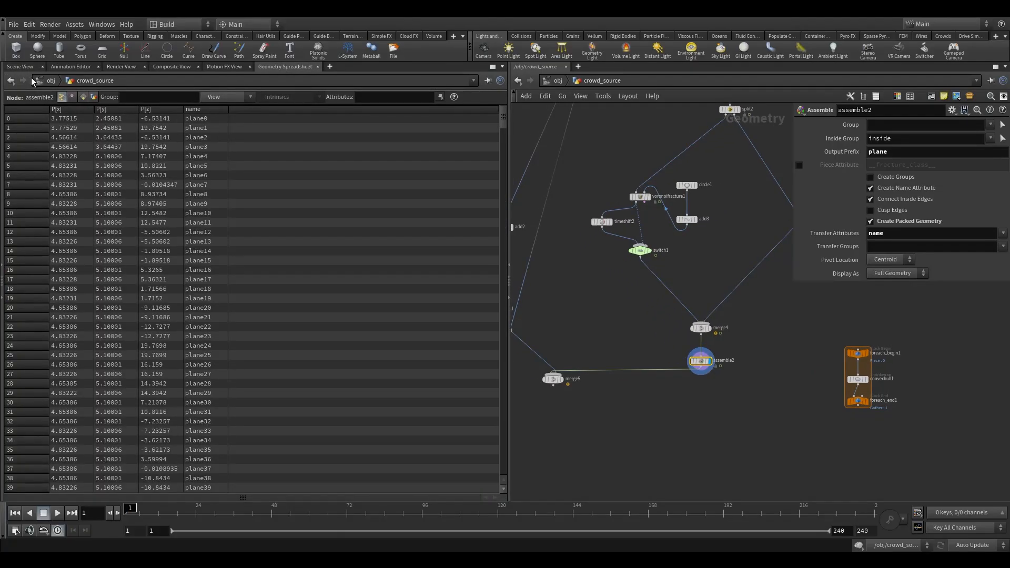
pyautogui.click(20, 66)
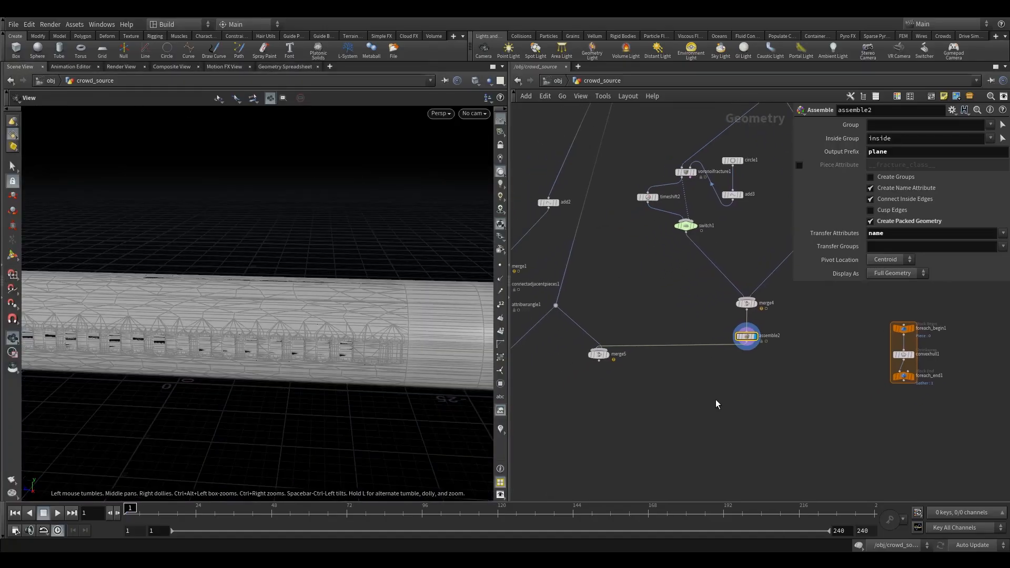
# Add an Attribute Wrangle on the wire between the Assemble node and merge5, placed under the Assemble node.
pyautogui.press('Tab')
pyautogui.write('aw')
pyautogui.click(810, 116)
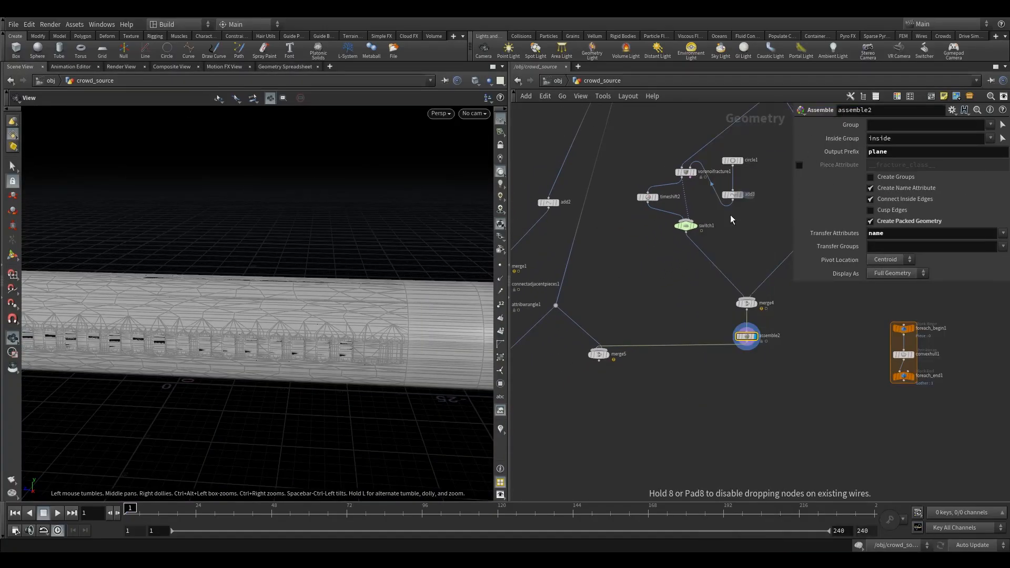
pyautogui.click(704, 357)
pyautogui.moveTo(705, 360); pyautogui.dragTo(745, 370)
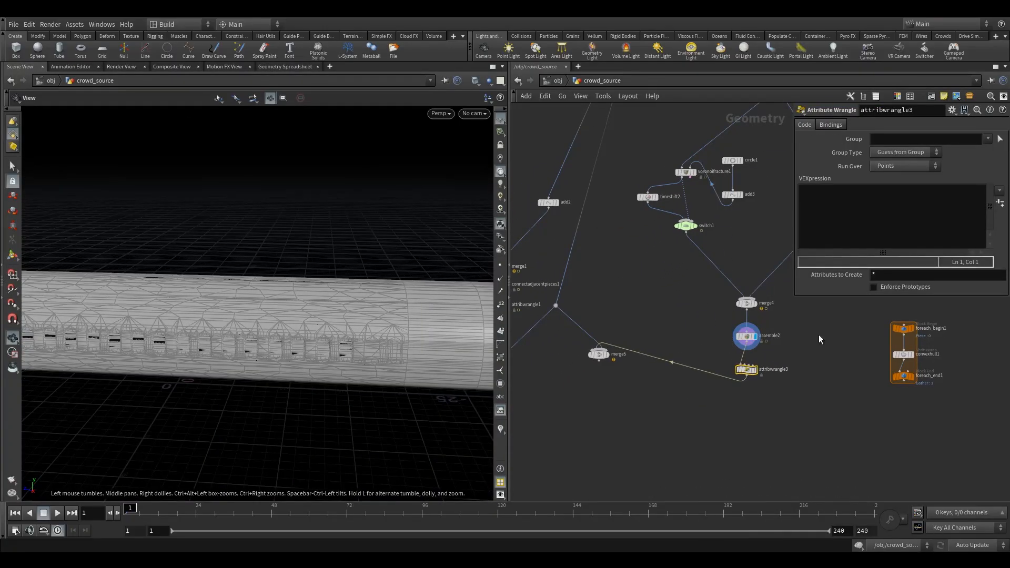
# Write the wrangle code i@active=0; and i@deforming=1; on two separate lines.
pyautogui.click(840, 196)
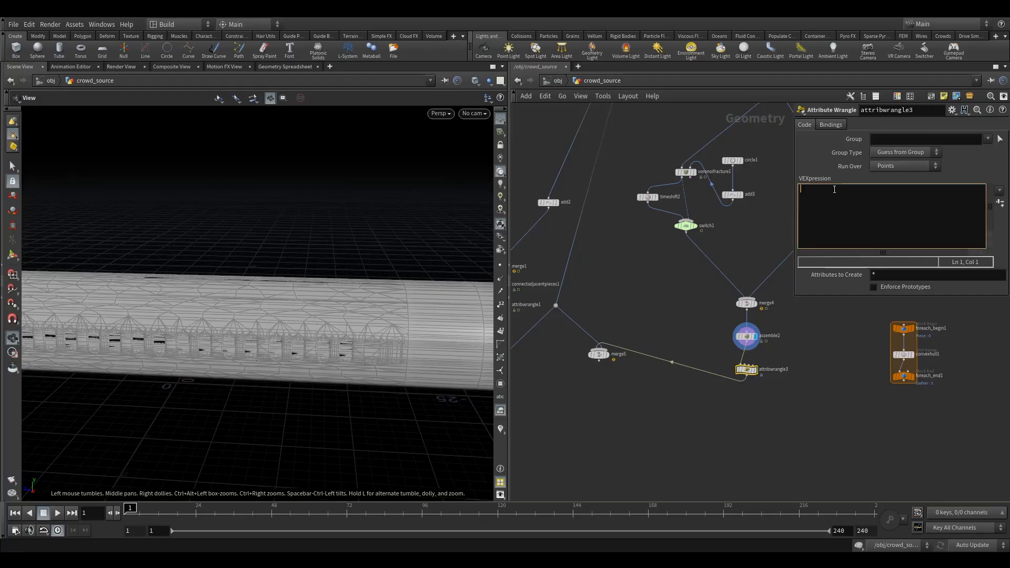
pyautogui.write('i@active=0;')
pyautogui.press('Return')
pyautogui.write('i')
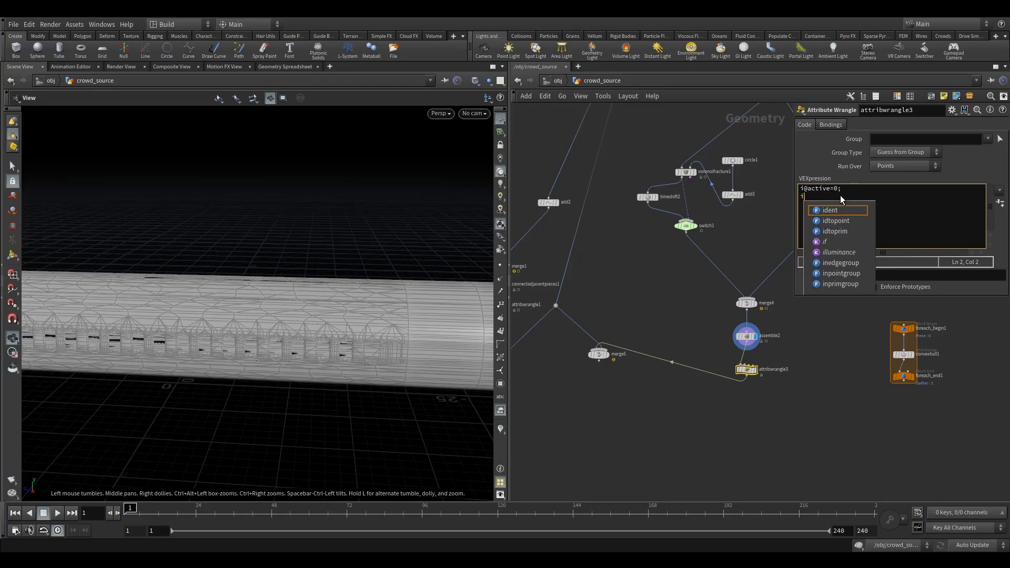
pyautogui.write('@de')
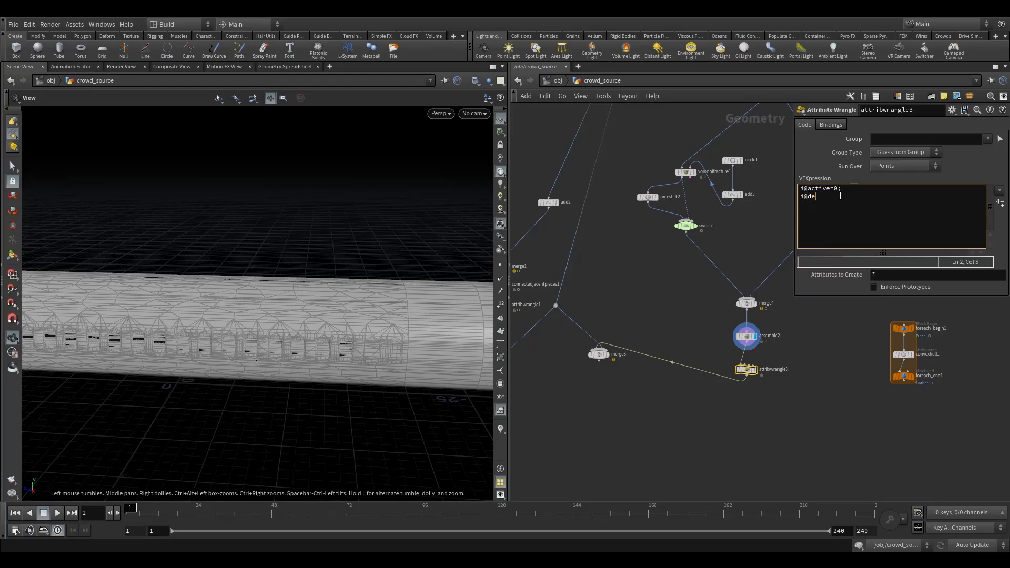
pyautogui.write('forming=1;')
pyautogui.click(640, 320)
pyautogui.moveTo(640, 320); pyautogui.dragTo(659, 327, button='middle')
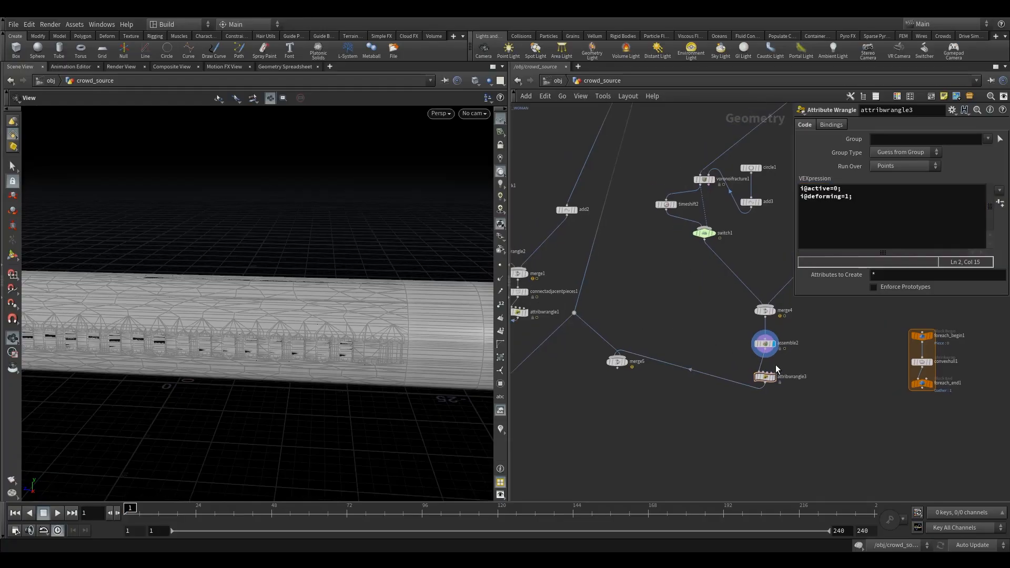
# Move the wrangle onto merge5's other input branch and reduce its code to i@active=1;.
pyautogui.moveTo(769, 377)
pyautogui.moveTo(769, 378); pyautogui.dragTo(602, 338)
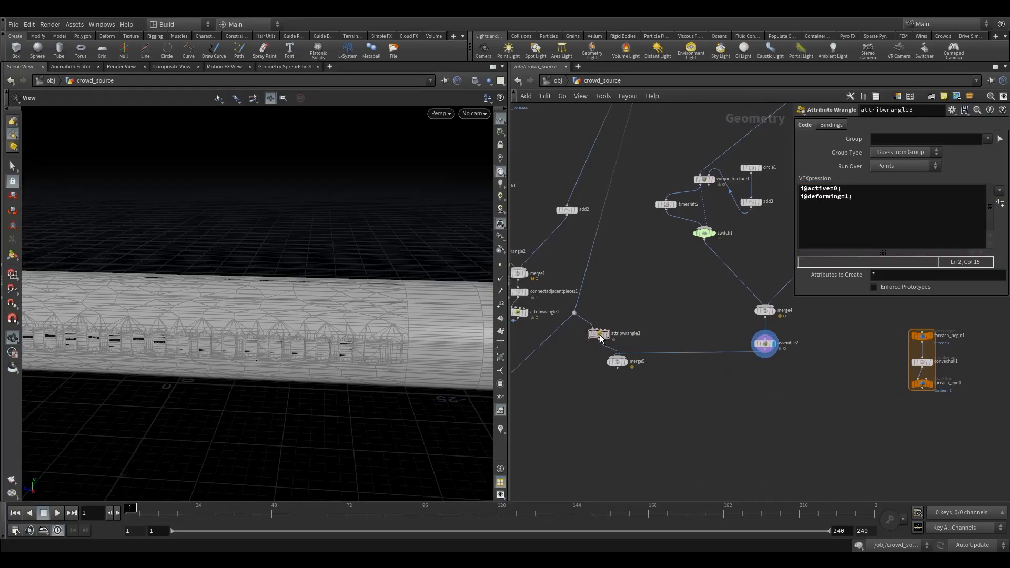
pyautogui.doubleClick(836, 189)
pyautogui.write('1')
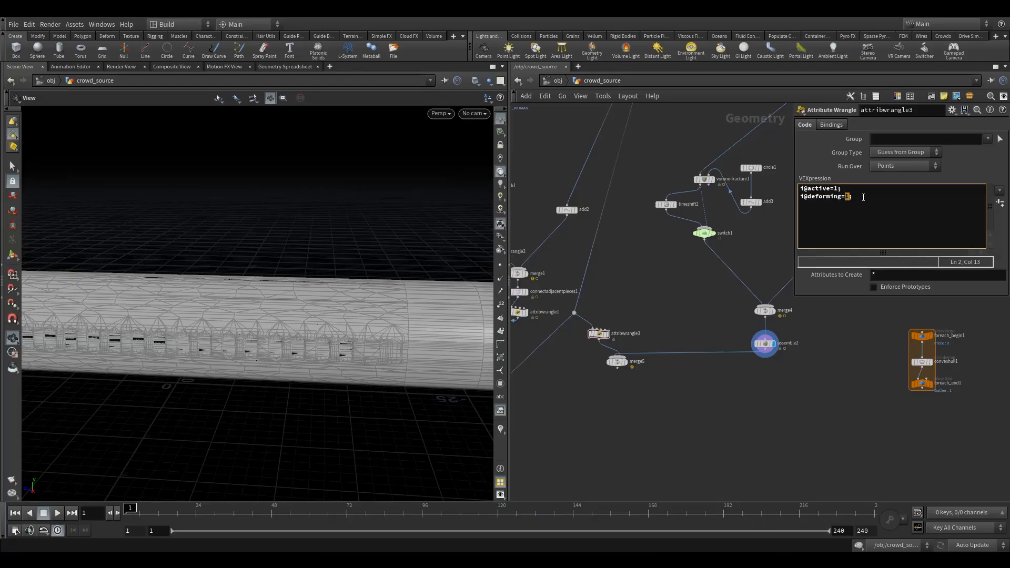
pyautogui.write('1')
pyautogui.press('End')
pyautogui.moveTo(745, 233); pyautogui.dragTo(758, 212, button='middle')
pyautogui.hotkey('shift', 'Home')
pyautogui.press('BackSpace')
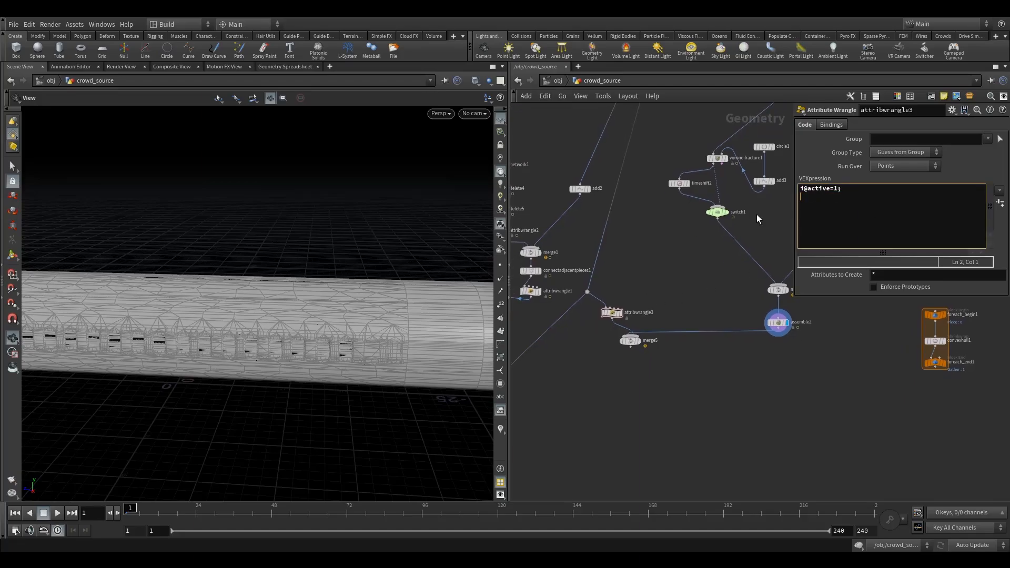
pyautogui.click(654, 261)
# Connect merge5 to the DOP network in place of the old direct wire and delete the leftover network dot.
pyautogui.moveTo(676, 269); pyautogui.dragTo(652, 277, button='middle')
pyautogui.moveTo(629, 368); pyautogui.dragTo(694, 334, button='middle')
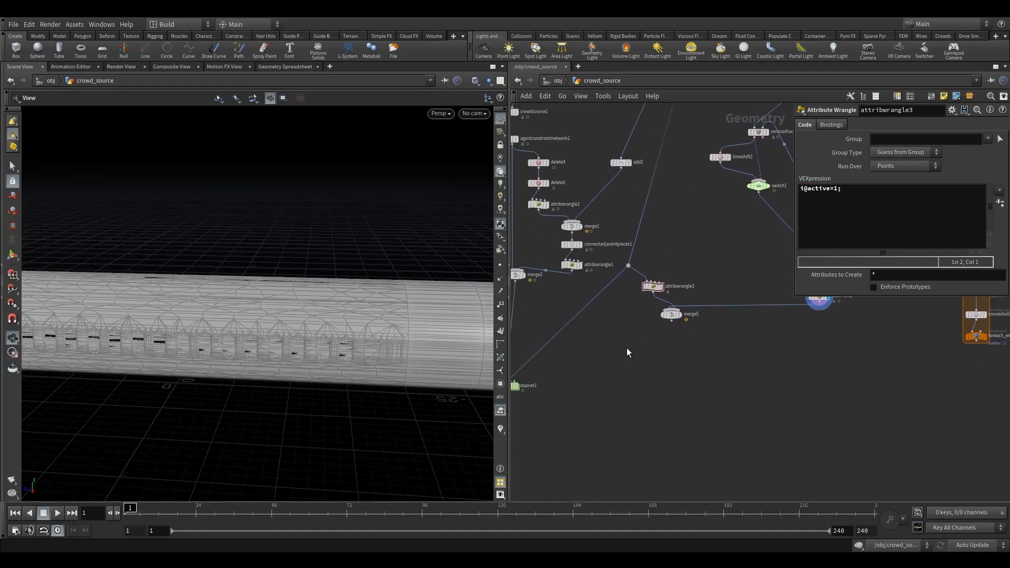
pyautogui.moveTo(627, 348); pyautogui.dragTo(667, 337, button='middle')
pyautogui.moveTo(711, 309); pyautogui.dragTo(551, 369)
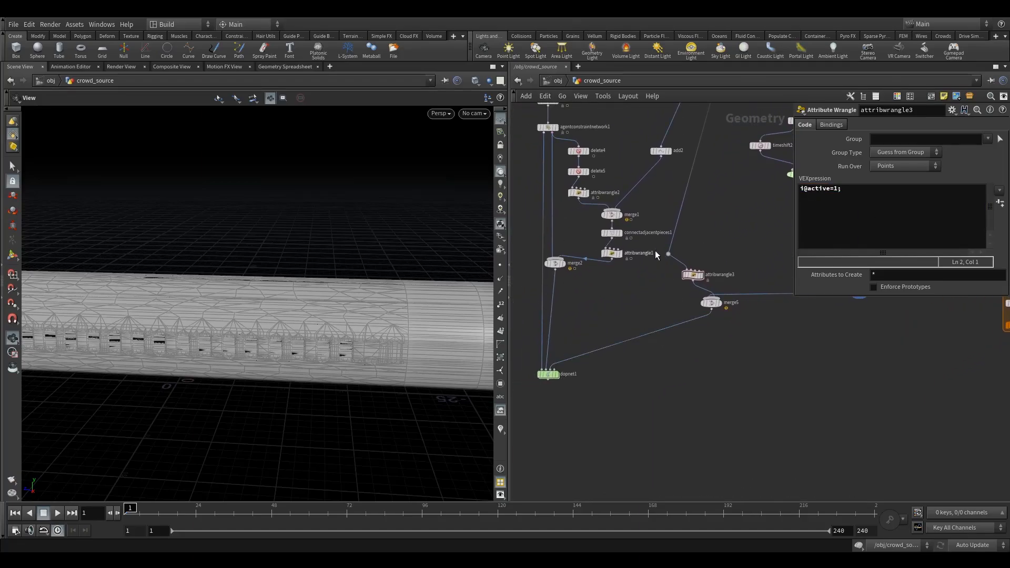
pyautogui.click(669, 254)
pyautogui.press('Delete')
pyautogui.moveTo(697, 305); pyautogui.dragTo(663, 280, button='middle')
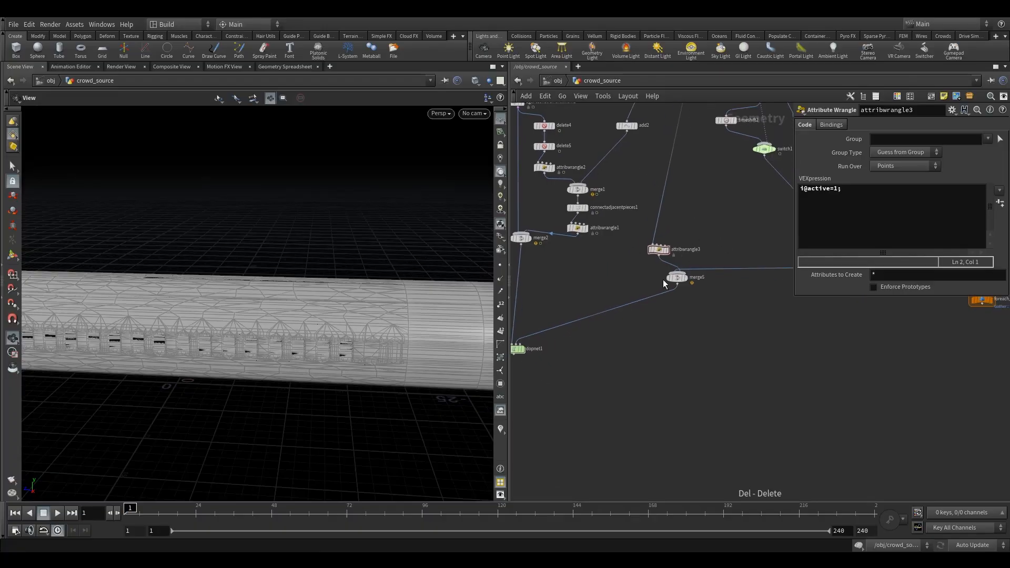
# Place merge5 below the wrangle and Assemble branches, display it, and select the DOP network.
pyautogui.scroll(-5, 568, 409)
pyautogui.moveTo(635, 333)
pyautogui.mouseDown()
pyautogui.moveTo(665, 345)
pyautogui.moveTo(651, 338)
pyautogui.mouseUp()
pyautogui.click(677, 343)
pyautogui.scroll(2, 583, 352)
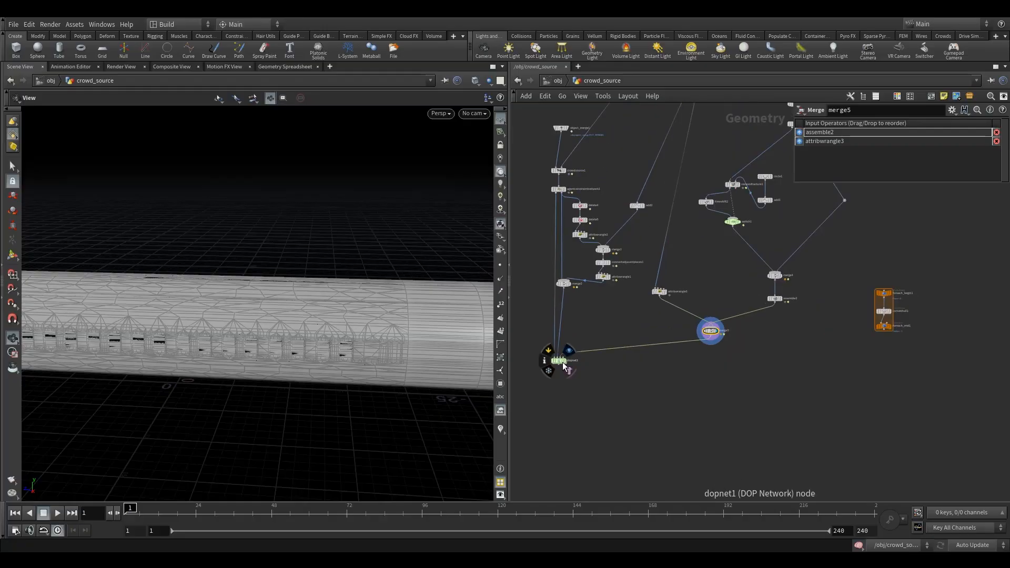
pyautogui.click(560, 361)
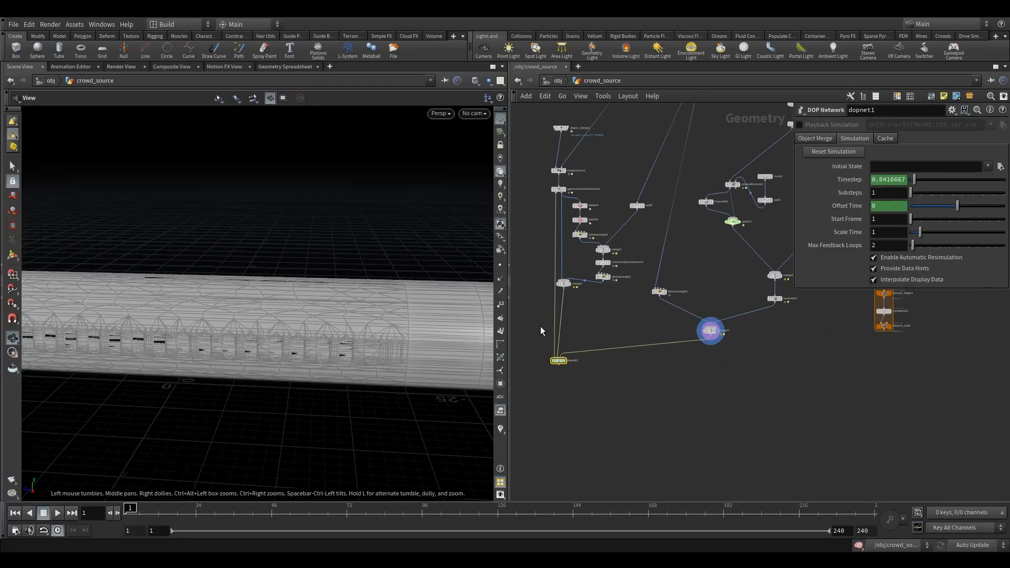
# Set the start frame of the DOP network's simulation to 99.
pyautogui.moveTo(529, 346); pyautogui.dragTo(588, 383)
pyautogui.click(886, 220)
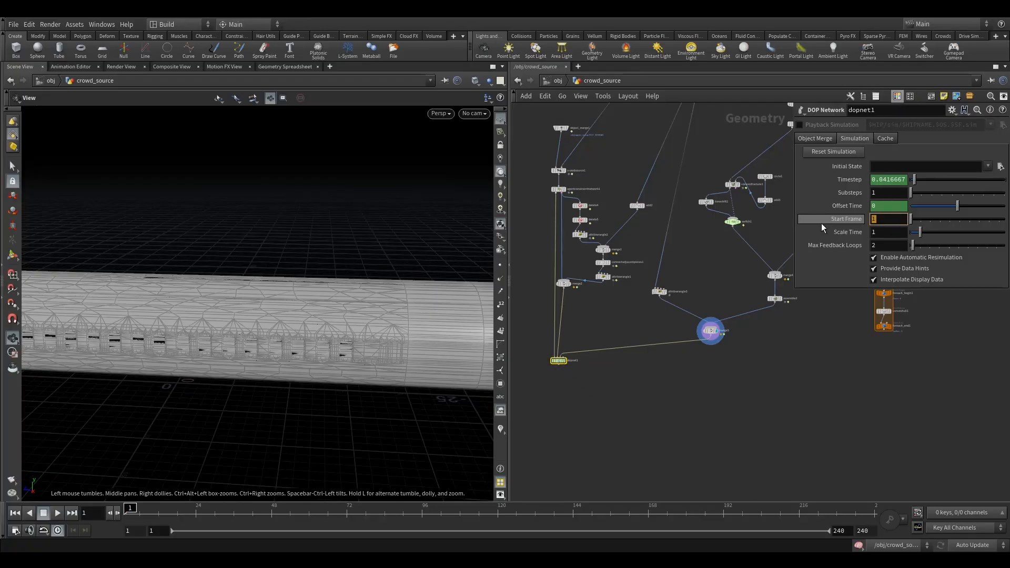
pyautogui.press('BackSpace')
pyautogui.write('99')
pyautogui.press('Return')
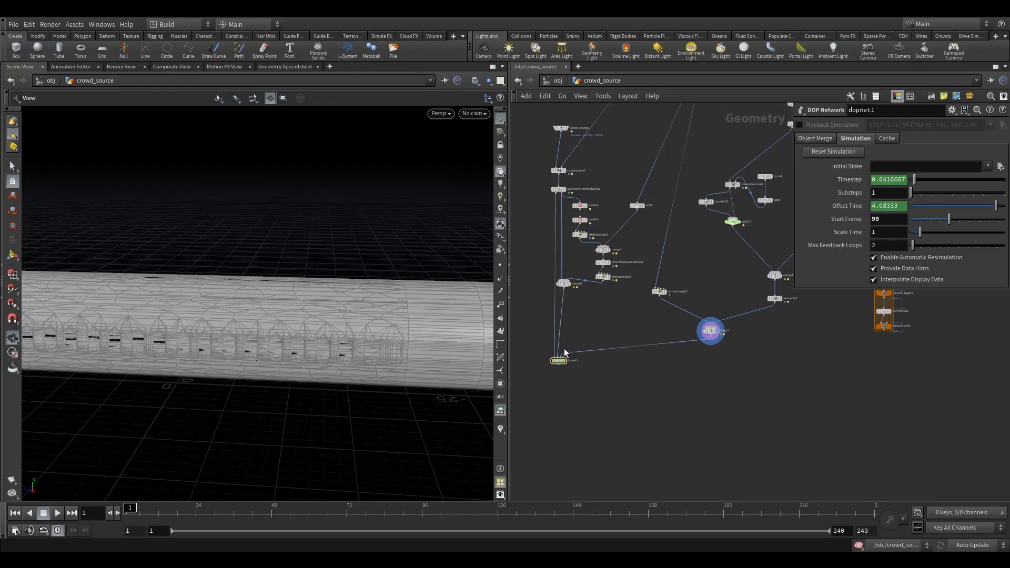
# Display the DOP network's output and frame the view inside the cabin, looking along the aisle between the seats.
pyautogui.click(562, 362)
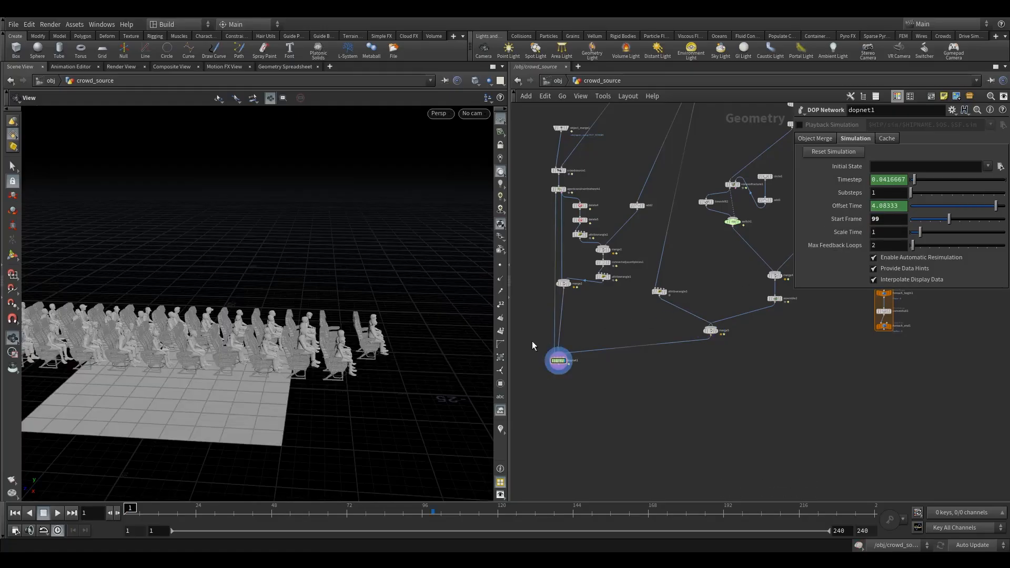
pyautogui.doubleClick(562, 362)
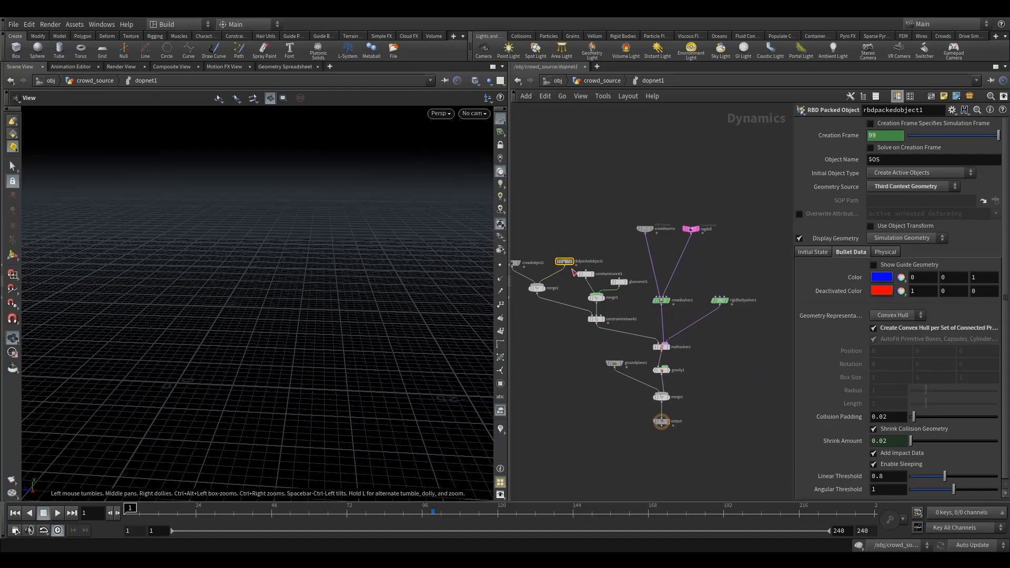
pyautogui.click(605, 80)
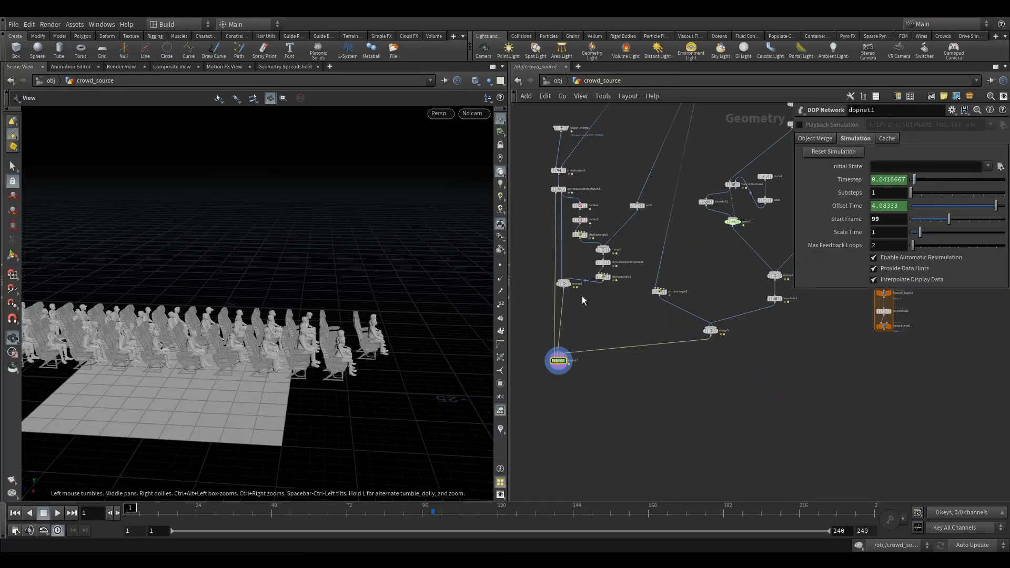
pyautogui.moveTo(385, 324); pyautogui.dragTo(237, 305)
pyautogui.moveTo(237, 305); pyautogui.dragTo(418, 333, button='right')
pyautogui.moveTo(418, 333); pyautogui.dragTo(268, 322)
pyautogui.moveTo(267, 322); pyautogui.dragTo(292, 316, button='right')
pyautogui.moveTo(292, 316); pyautogui.dragTo(264, 307)
pyautogui.moveTo(265, 307); pyautogui.dragTo(226, 304, button='right')
# Compare merge5's geometry with the simulation by displaying merge5, and return the display to the DOP network.
pyautogui.click(722, 322)
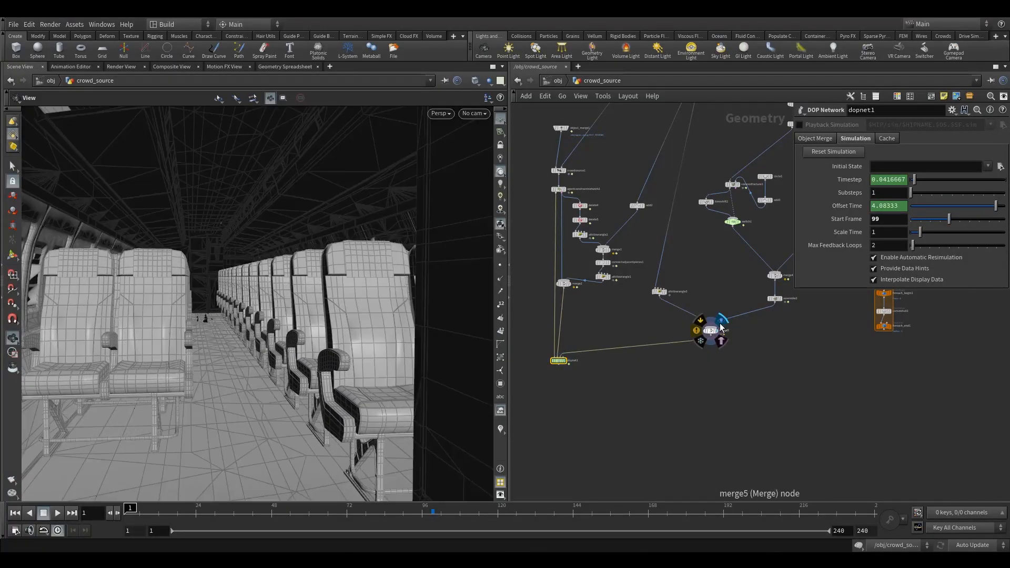
pyautogui.moveTo(729, 312); pyautogui.dragTo(678, 343)
pyautogui.click(570, 352)
pyautogui.moveTo(529, 344); pyautogui.dragTo(577, 375)
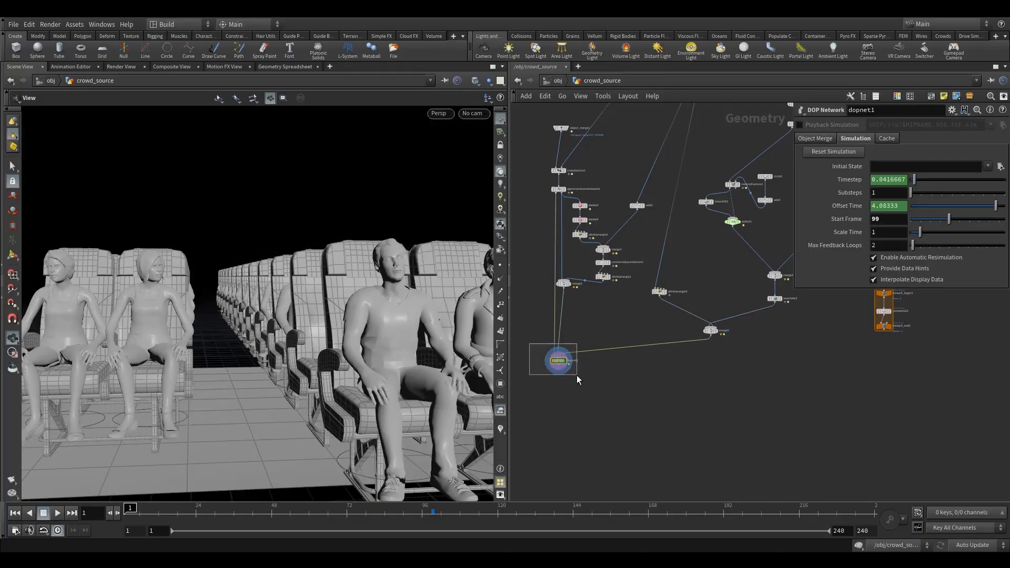
# Go inside the DOP network, play the crowd simulation past frame 150, stop it and rewind to frame 1.
pyautogui.doubleClick(559, 360)
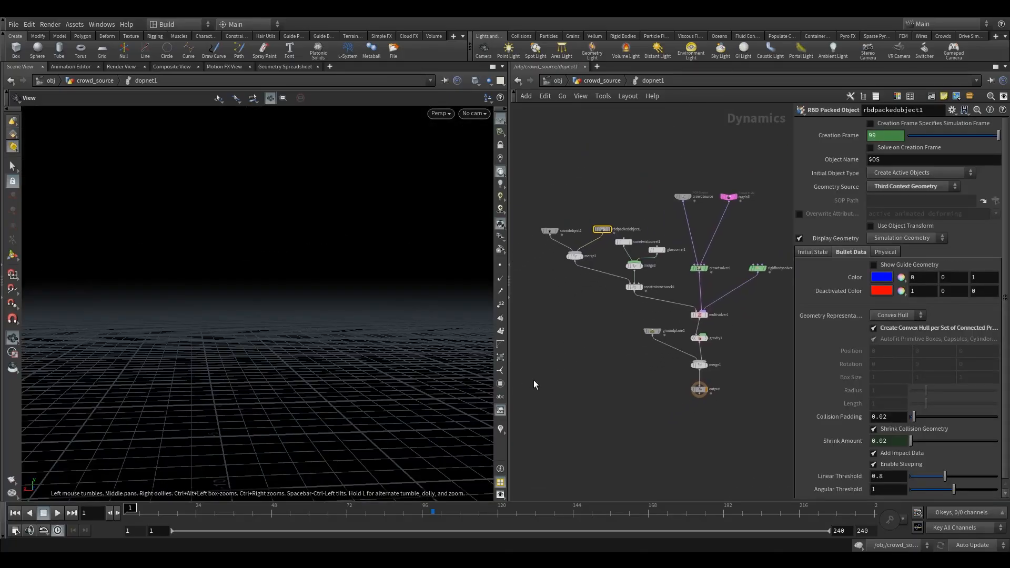
pyautogui.click(57, 513)
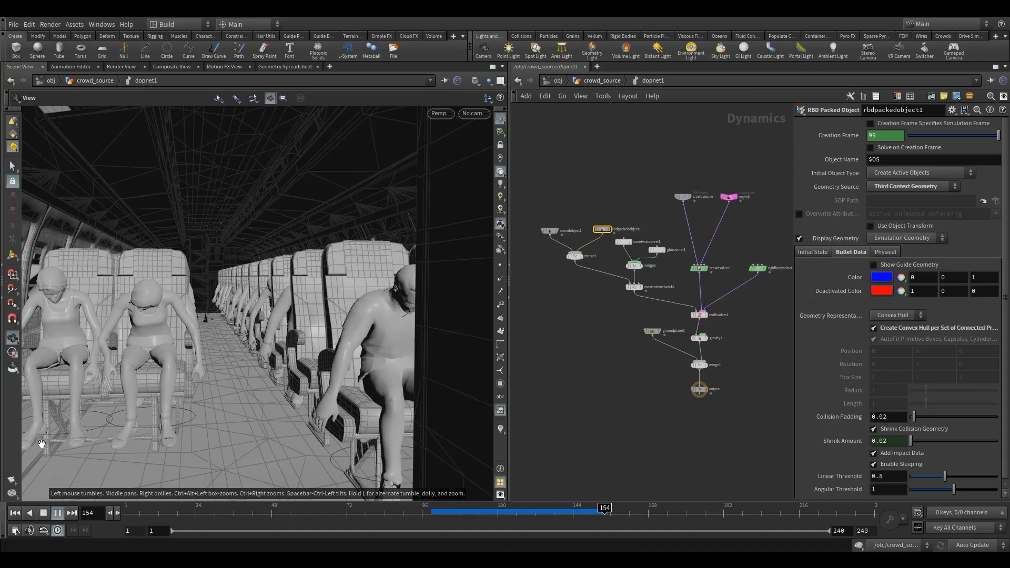
pyautogui.click(43, 513)
pyautogui.click(15, 513)
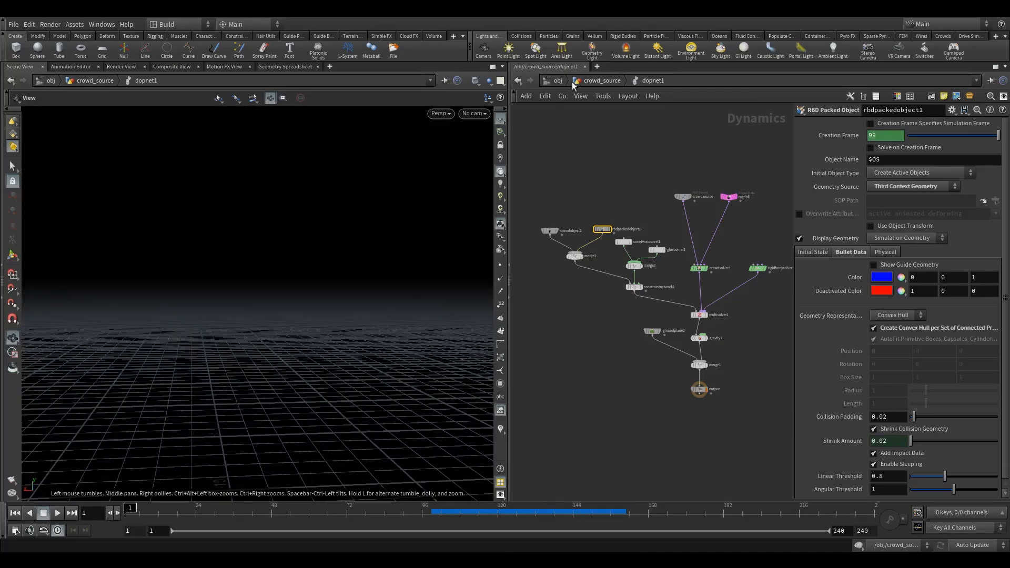
# Return to the crowd_source network, display merge4 and play the cabin animation to about frame 104 to check the fracture.
pyautogui.click(591, 81)
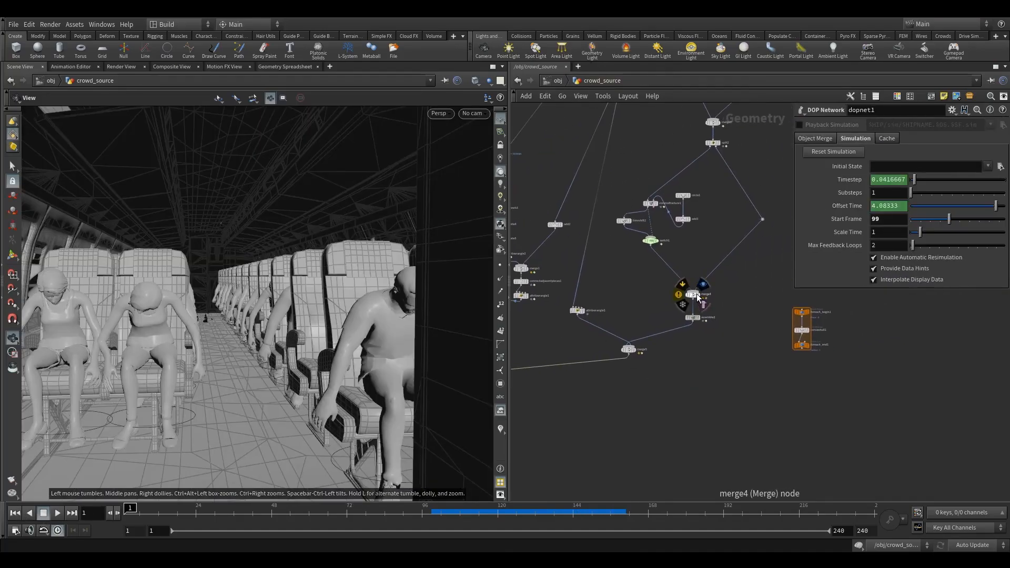
pyautogui.click(704, 285)
pyautogui.click(694, 295)
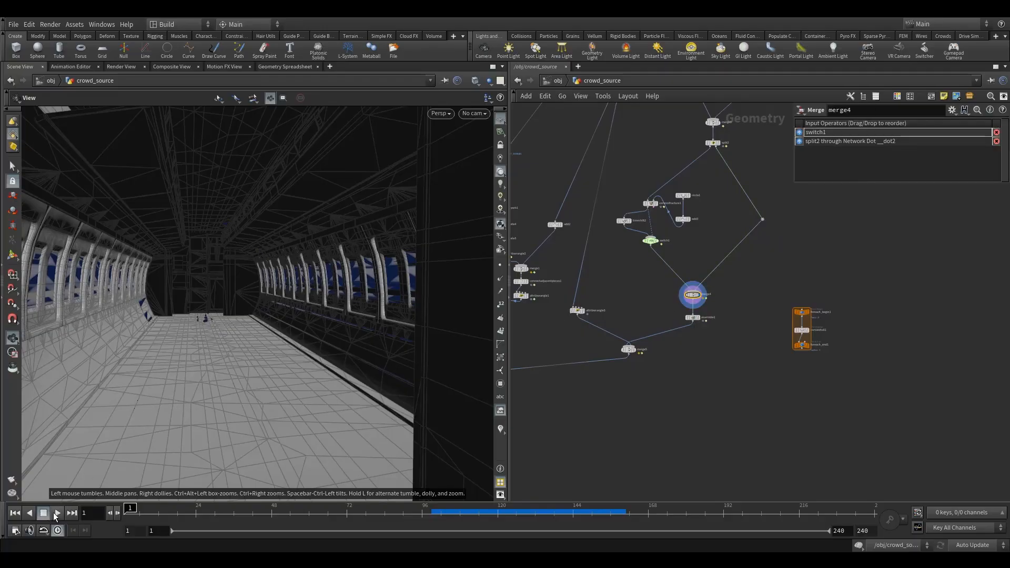
pyautogui.click(56, 515)
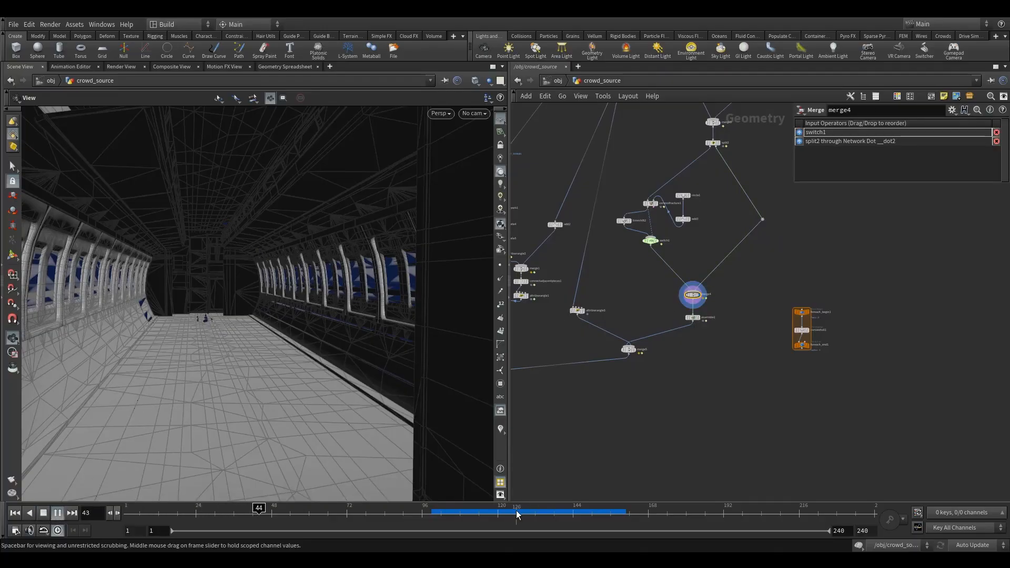
pyautogui.click(44, 517)
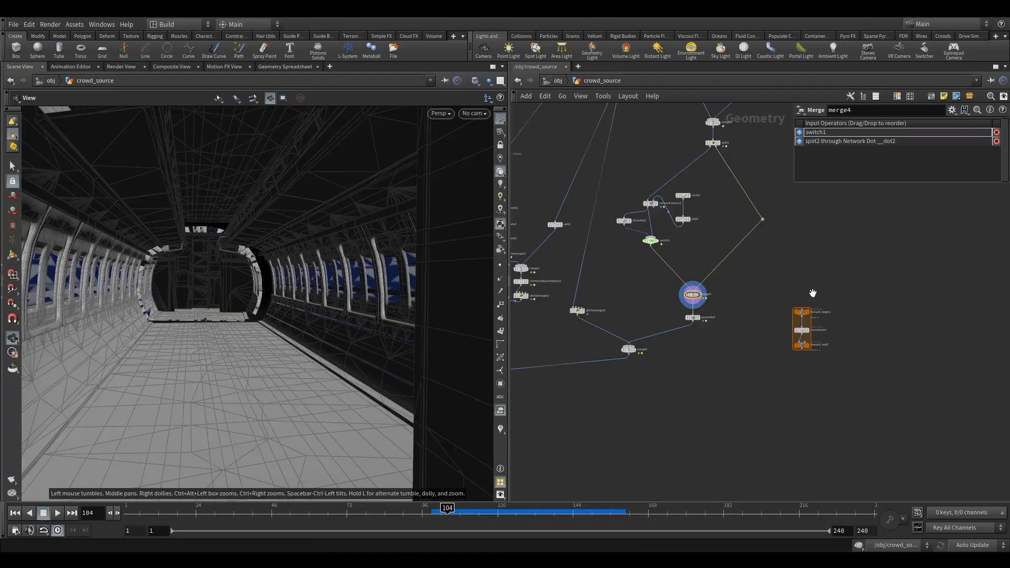
# Duplicate the i@active=1; wrangle and insert the copy between the Assemble node and merge5.
pyautogui.moveTo(692, 347); pyautogui.dragTo(751, 321, button='middle')
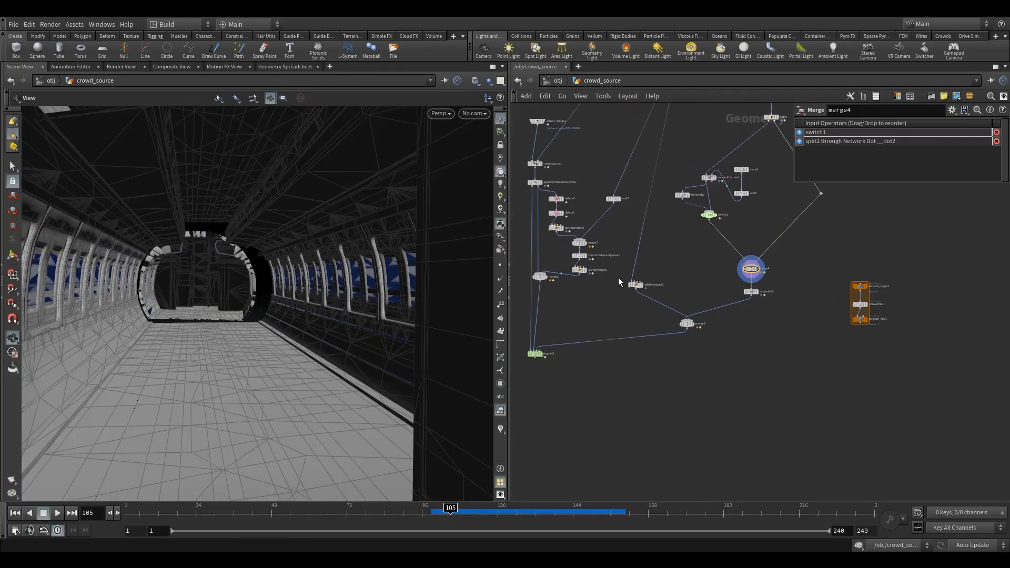
pyautogui.click(636, 286)
pyautogui.moveTo(682, 282); pyautogui.dragTo(650, 321, button='middle')
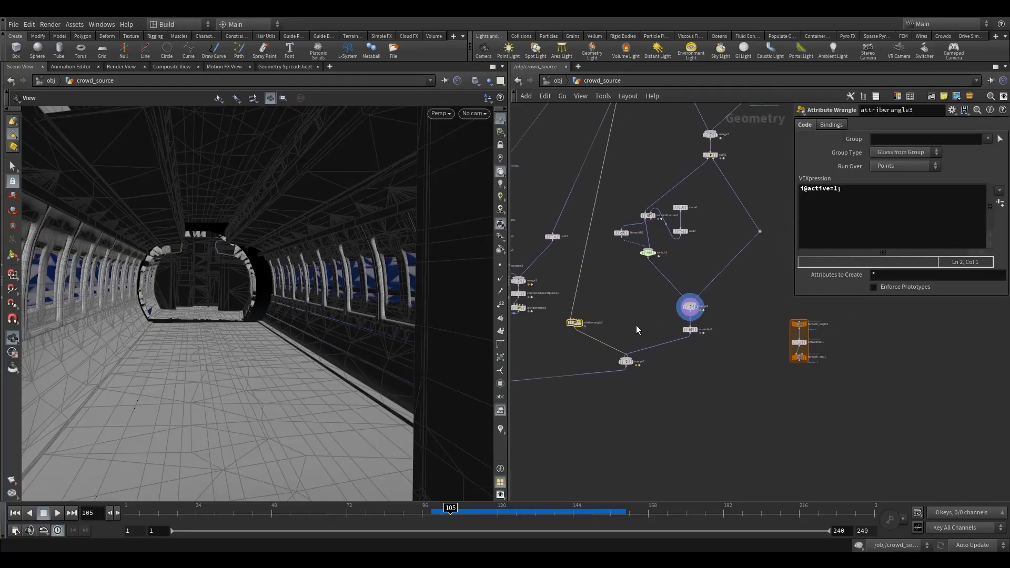
pyautogui.scroll(2, 637, 325)
pyautogui.keyDown('alt'); pyautogui.moveTo(563, 325); pyautogui.dragTo(700, 357); pyautogui.keyUp('alt')
pyautogui.moveTo(640, 346)
pyautogui.mouseDown(button='middle')
pyautogui.moveTo(725, 328)
pyautogui.moveTo(644, 348)
pyautogui.mouseUp(button='middle')
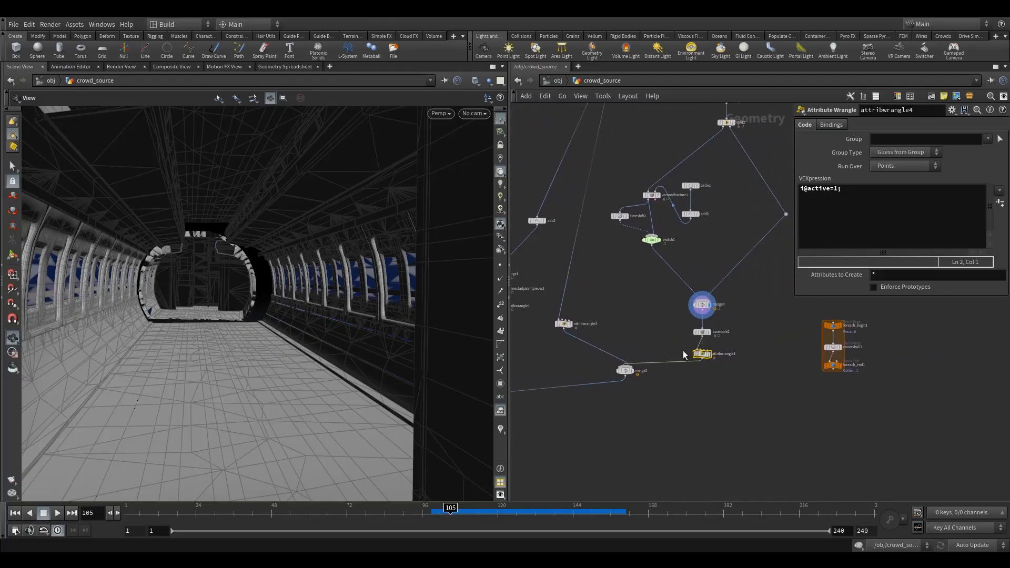
pyautogui.moveTo(781, 346); pyautogui.dragTo(744, 317, button='middle')
# Change the copied wrangle's code to i@active=0; and add i@deforming=1; on a second line.
pyautogui.click(835, 195)
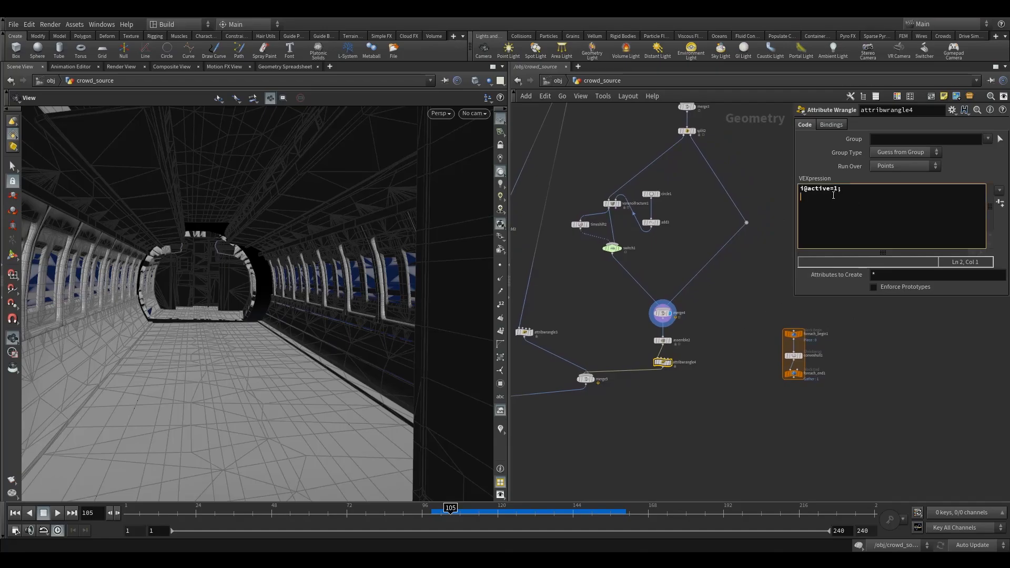
pyautogui.moveTo(839, 189); pyautogui.dragTo(834, 190)
pyautogui.write('0')
pyautogui.click(854, 195)
pyautogui.write('i@deforming=1;')
pyautogui.click(747, 317)
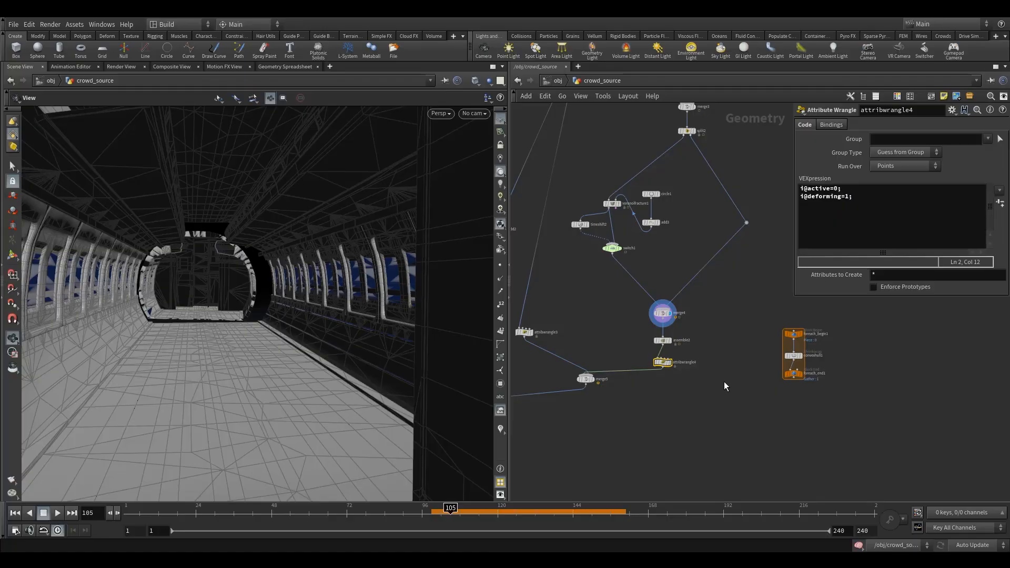
# Display the DOP network, play its simulation from frame 96 to about frame 161, and rewind to frame 1.
pyautogui.moveTo(698, 379); pyautogui.dragTo(836, 303, button='middle')
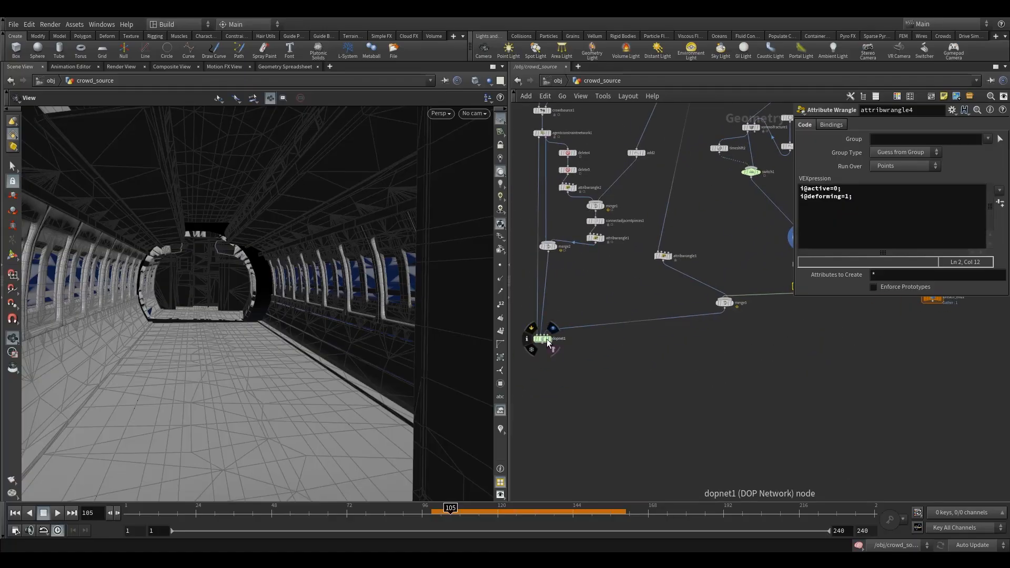
pyautogui.click(423, 511)
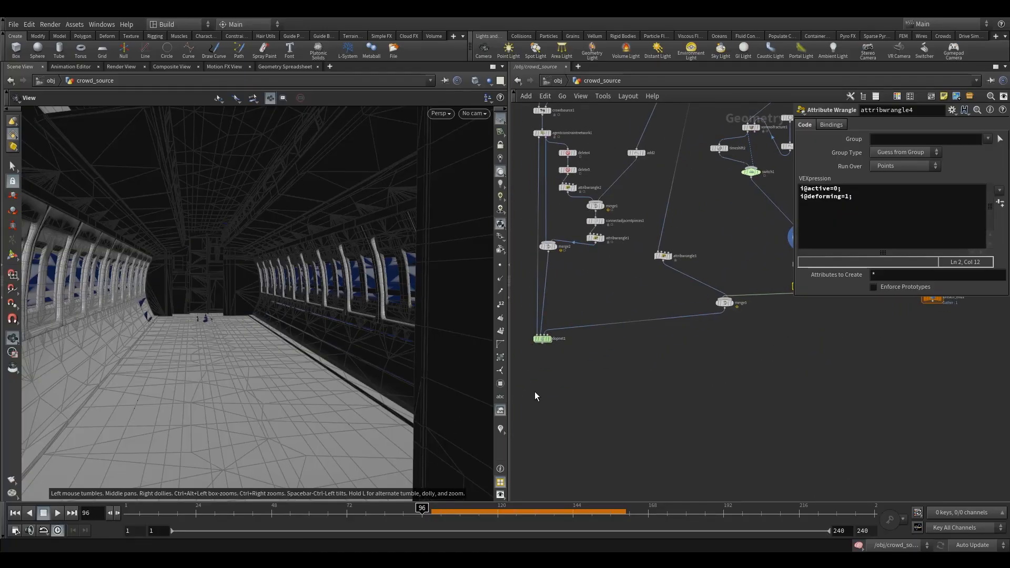
pyautogui.click(547, 339)
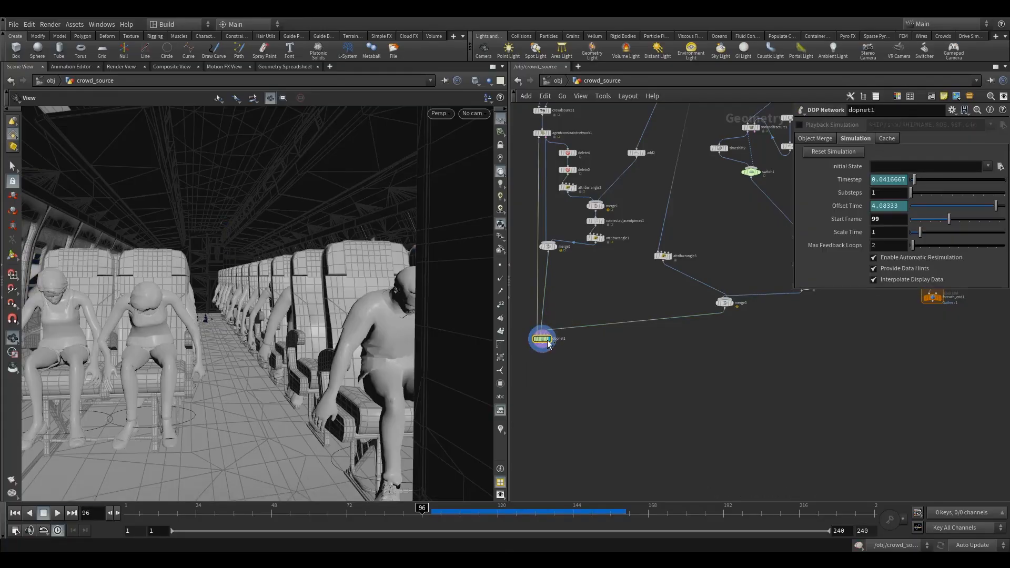
pyautogui.doubleClick(546, 339)
pyautogui.click(58, 513)
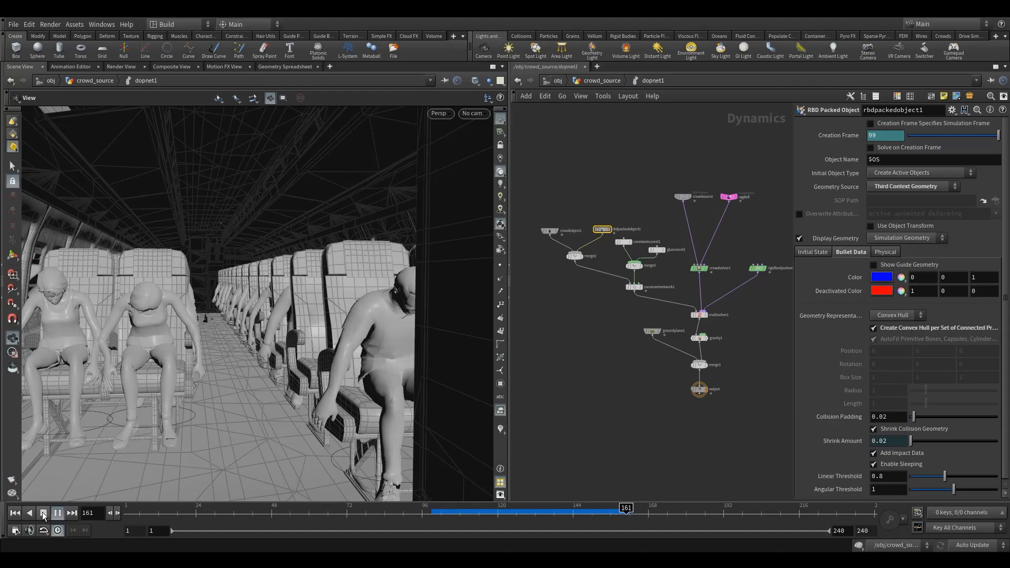
pyautogui.click(44, 513)
pyautogui.click(15, 514)
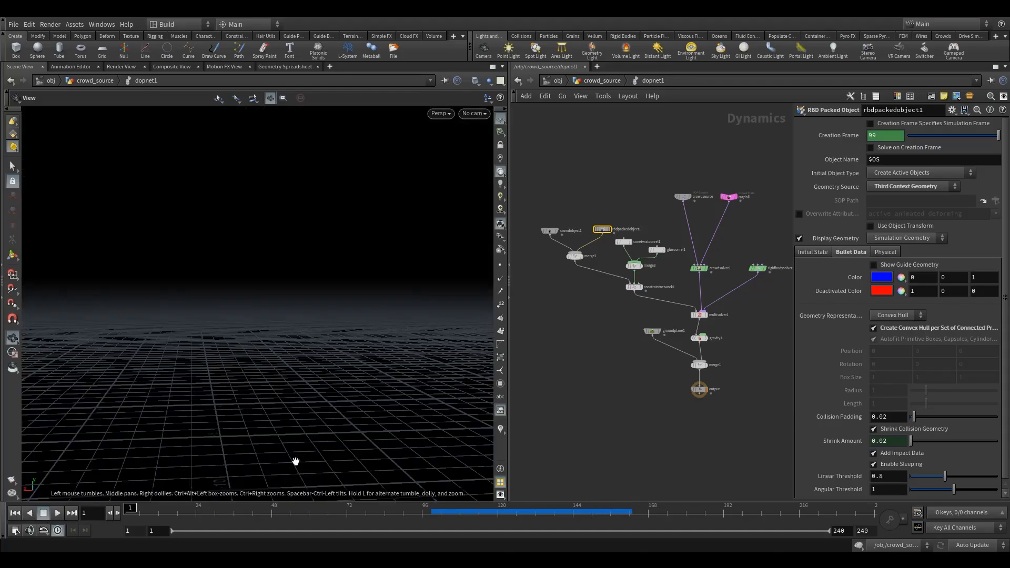
# Enable overwriting of the active, animated and deforming attributes on the RBD packed object, test the simulation from frame 92 and rewind.
pyautogui.click(410, 513)
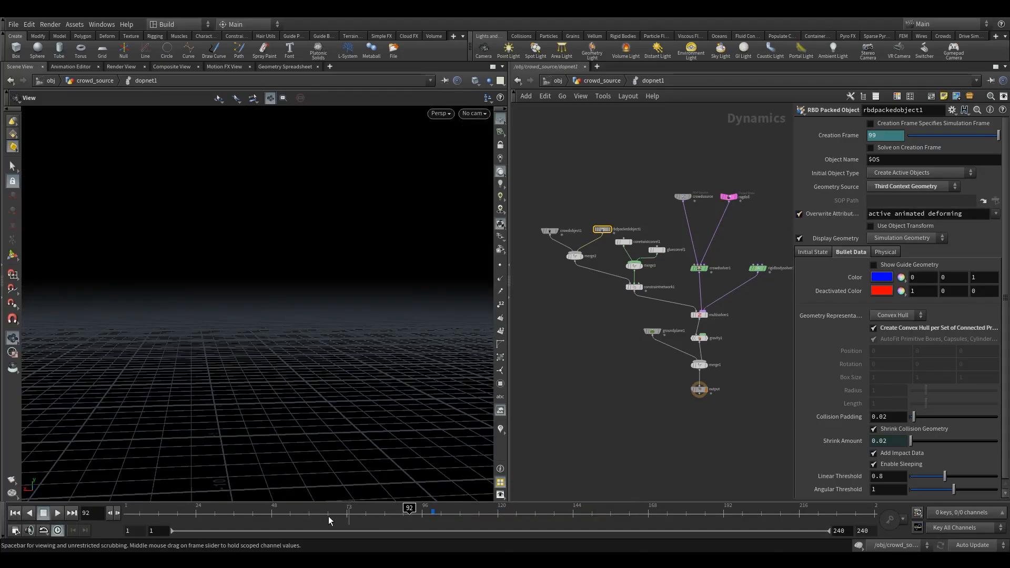
pyautogui.click(57, 514)
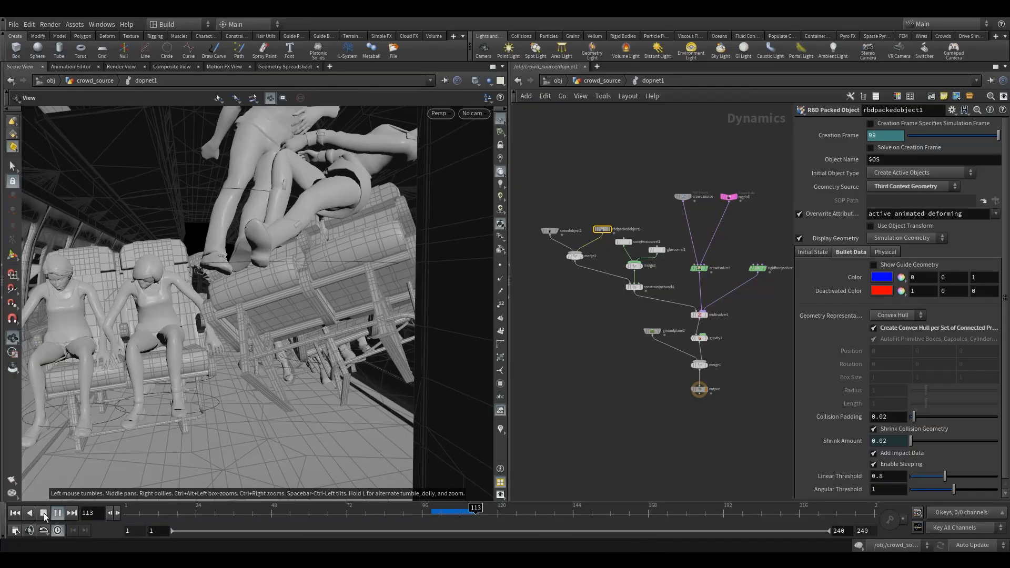
pyautogui.click(44, 514)
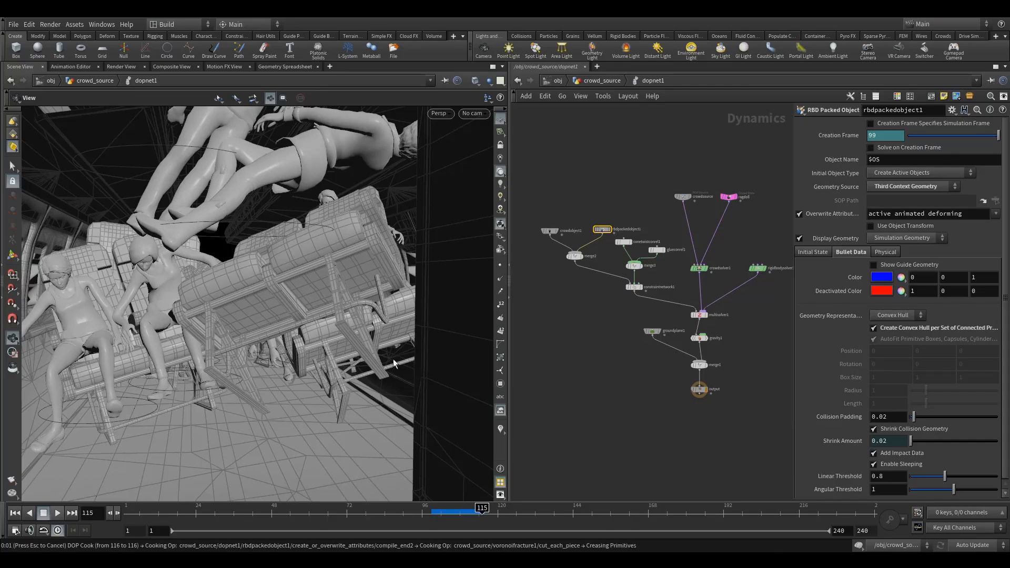
pyautogui.hotkey('ctrl', 'Up')
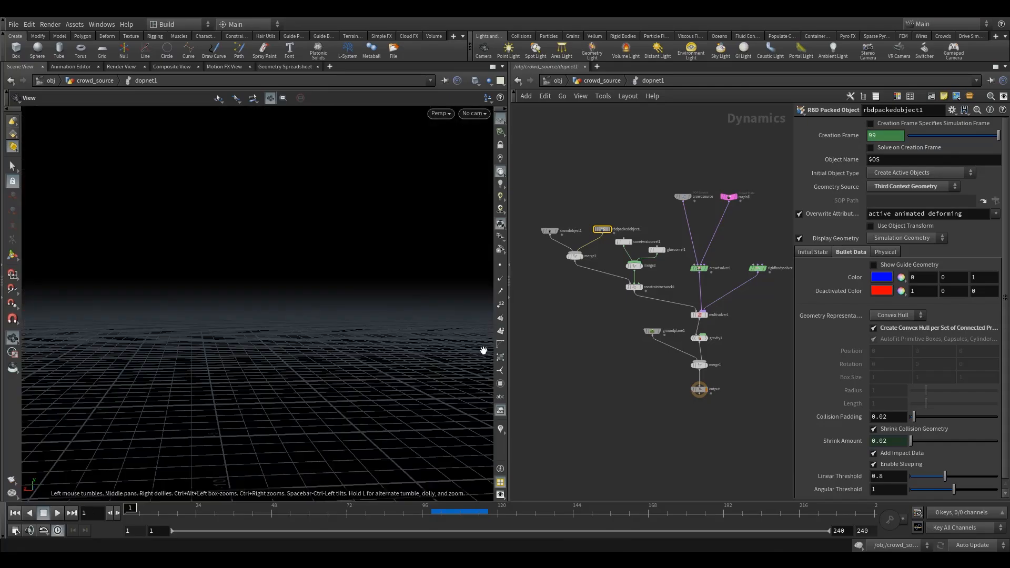
# Inspect the RBD packed object's collision guide geometry at frame 101, and turn the guide off again.
pyautogui.click(438, 513)
pyautogui.keyDown('shift'); pyautogui.click(622, 241); pyautogui.keyUp('shift')
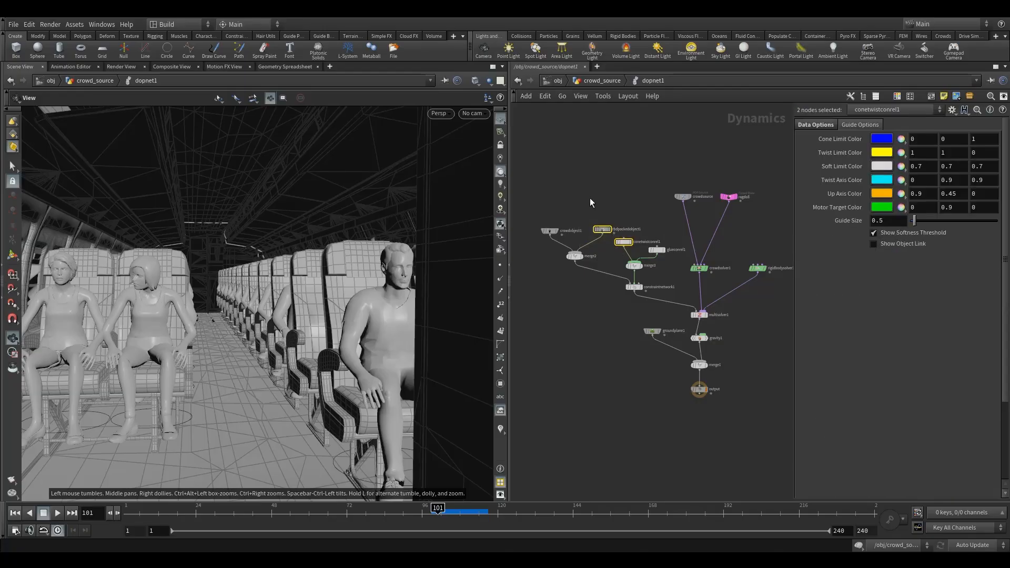
pyautogui.click(603, 230)
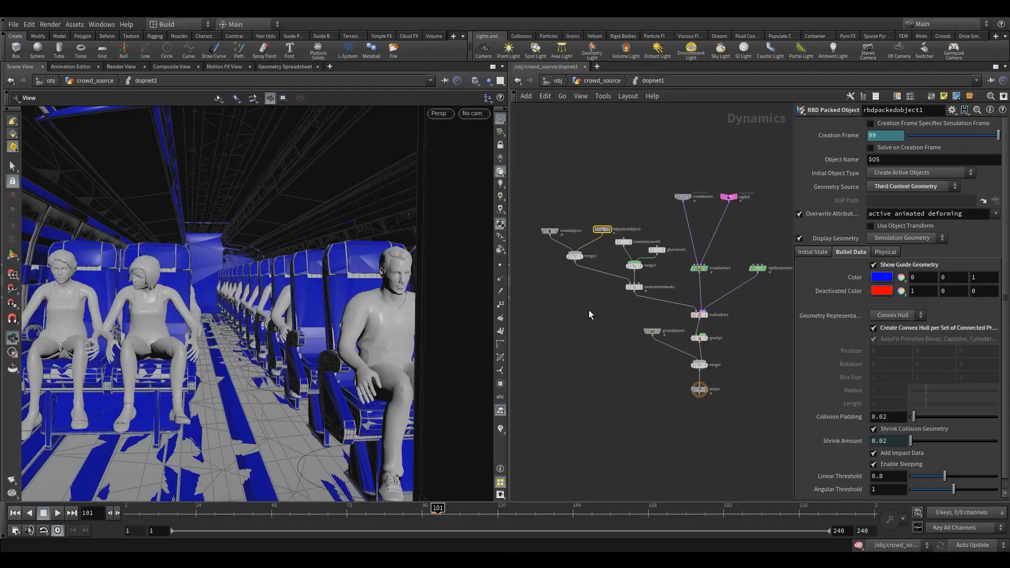
pyautogui.click(882, 267)
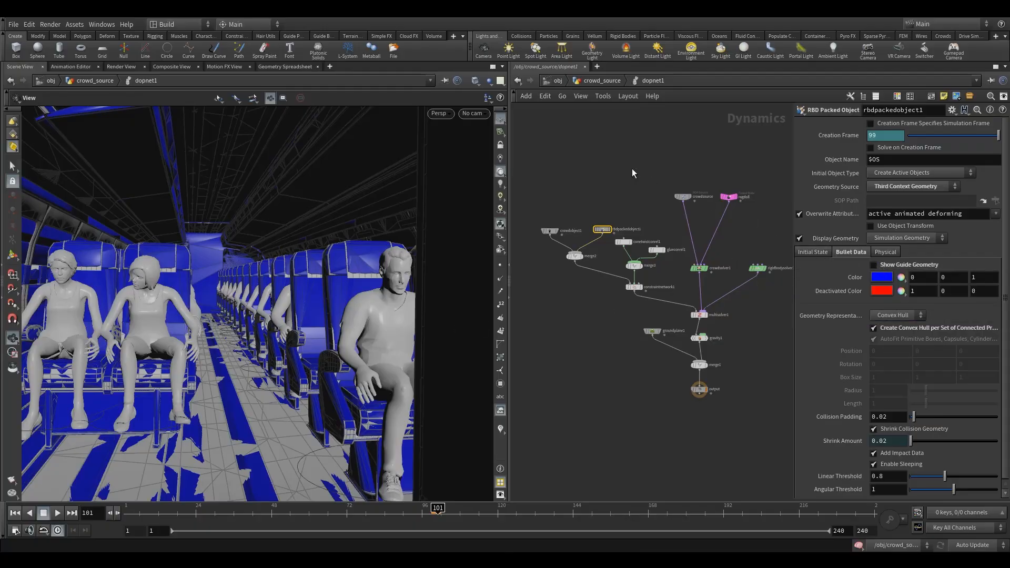